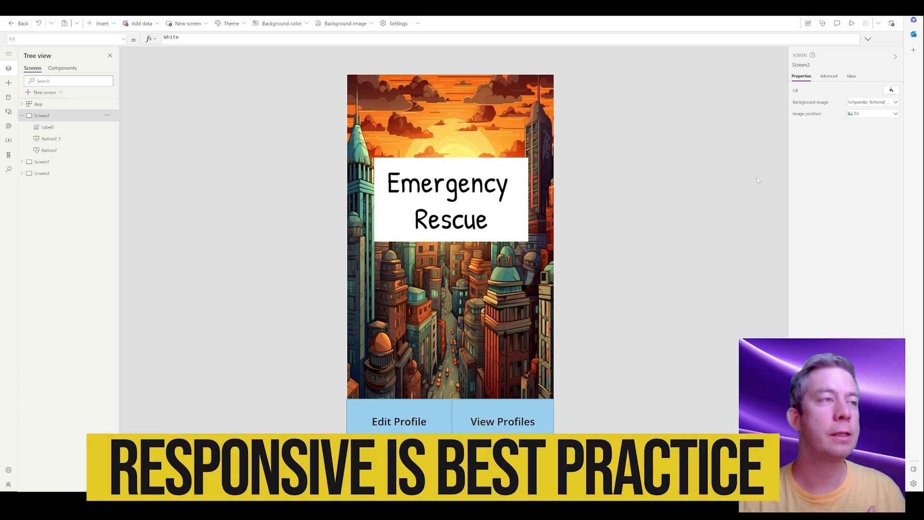
# Preview the app and test navigation to the profile list and back to the home screen.
pyautogui.click(852, 23)
pyautogui.click(491, 400)
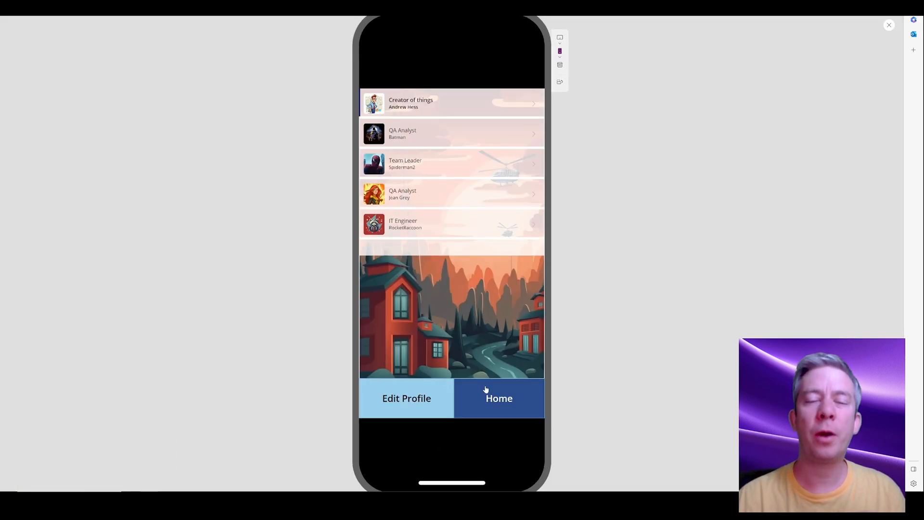
pyautogui.click(496, 405)
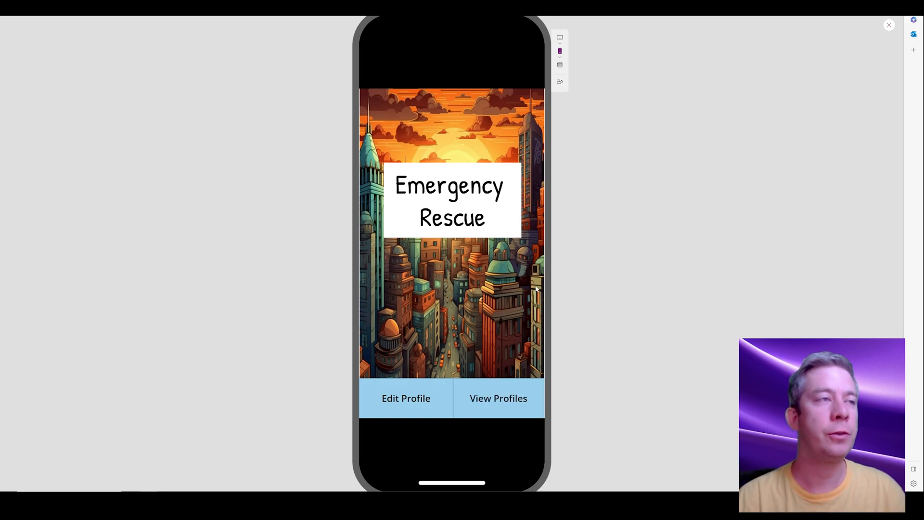
# Preview the home screen on the Apple iPad Air 2020, iPad Pro 12.9" and iPad Pro 11" tablet sizes.
pyautogui.click(560, 39)
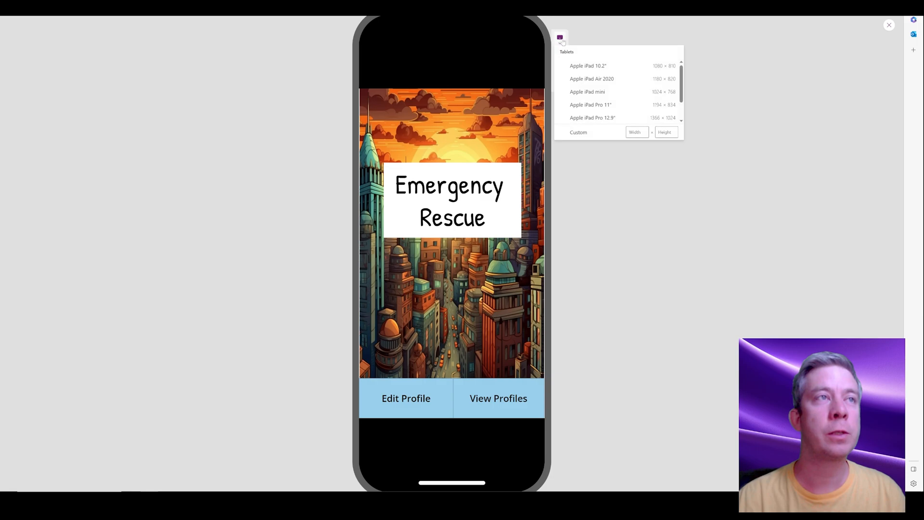
pyautogui.click(595, 80)
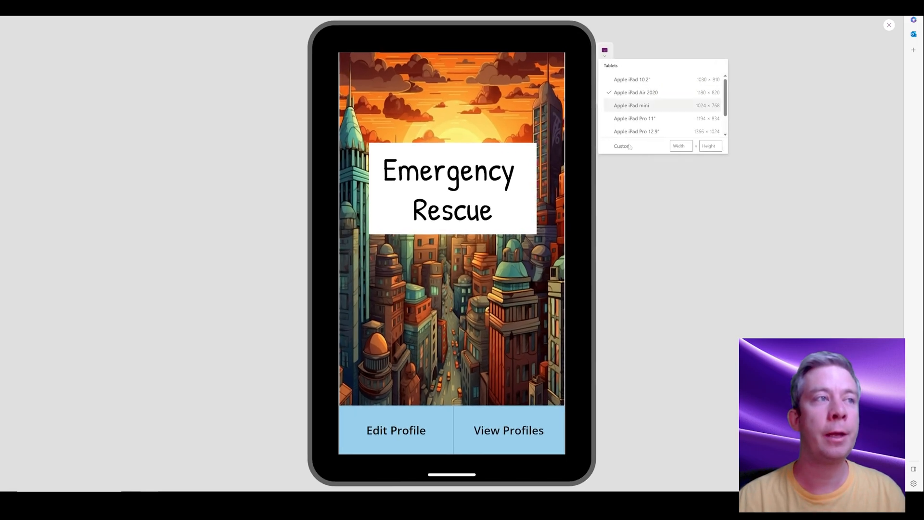
pyautogui.scroll(-1, 657, 119)
pyautogui.click(657, 105)
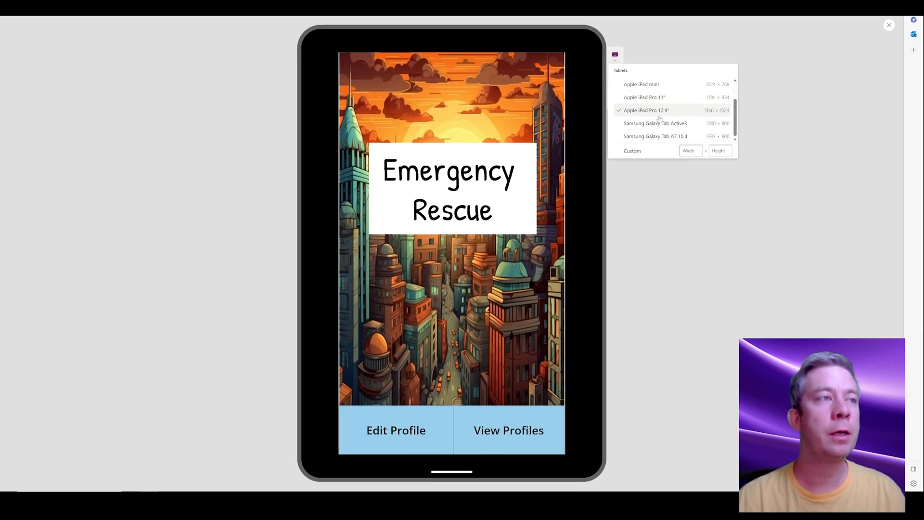
pyautogui.click(652, 101)
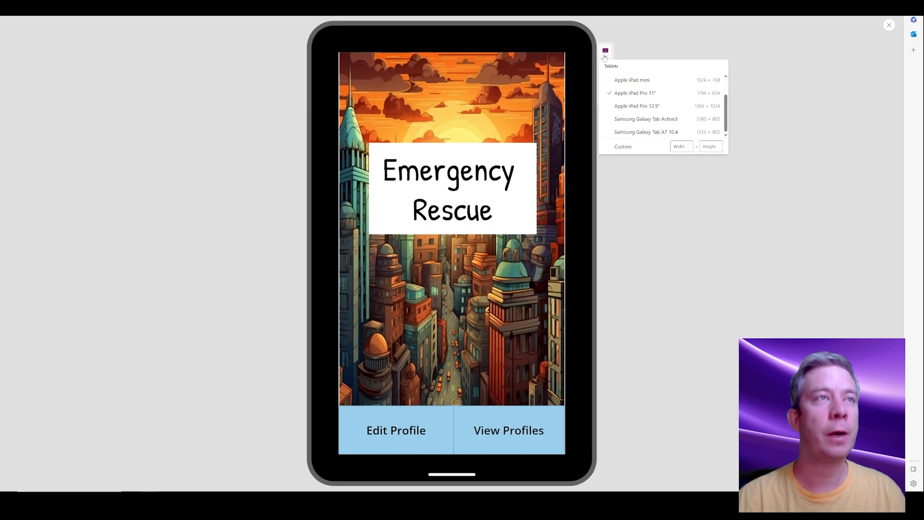
pyautogui.click(635, 59)
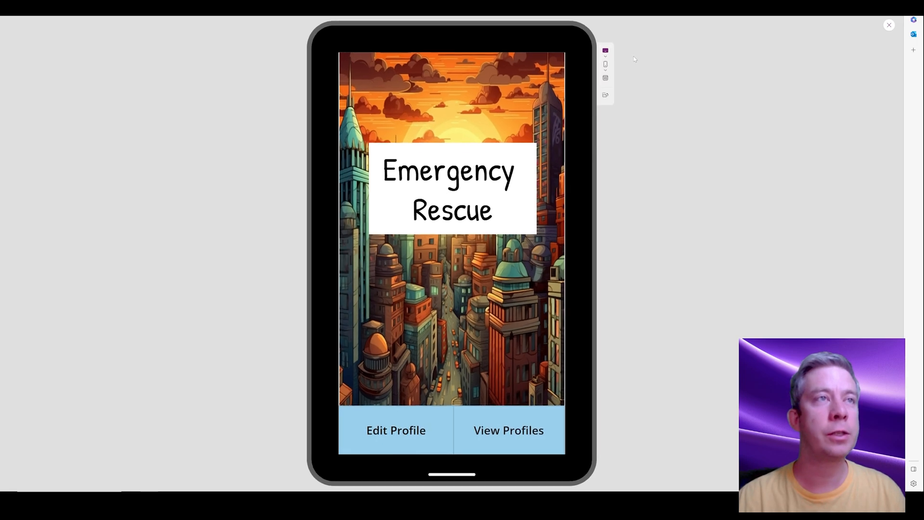
# Preview the home screen at browser size and on the Xiaomi Redmi Note 10 Pro phone, and close the preview.
pyautogui.click(606, 77)
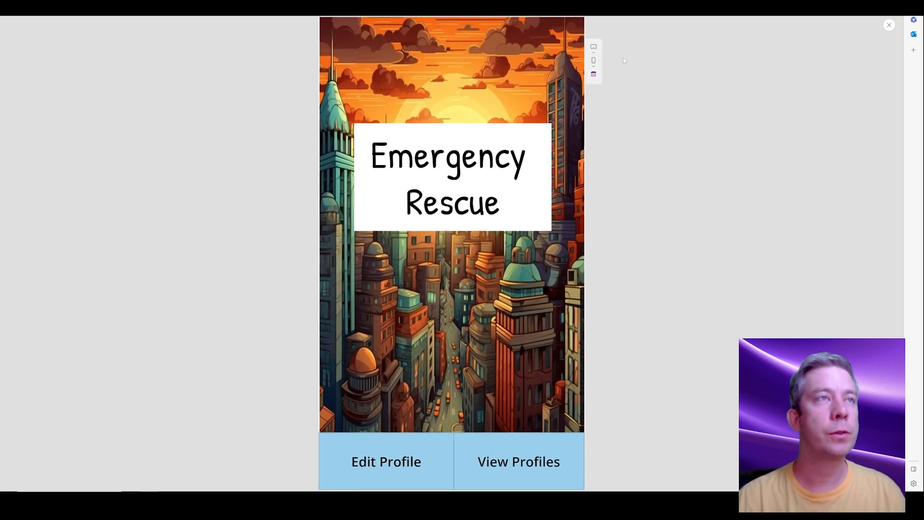
pyautogui.click(594, 61)
pyautogui.scroll(-5, 636, 128)
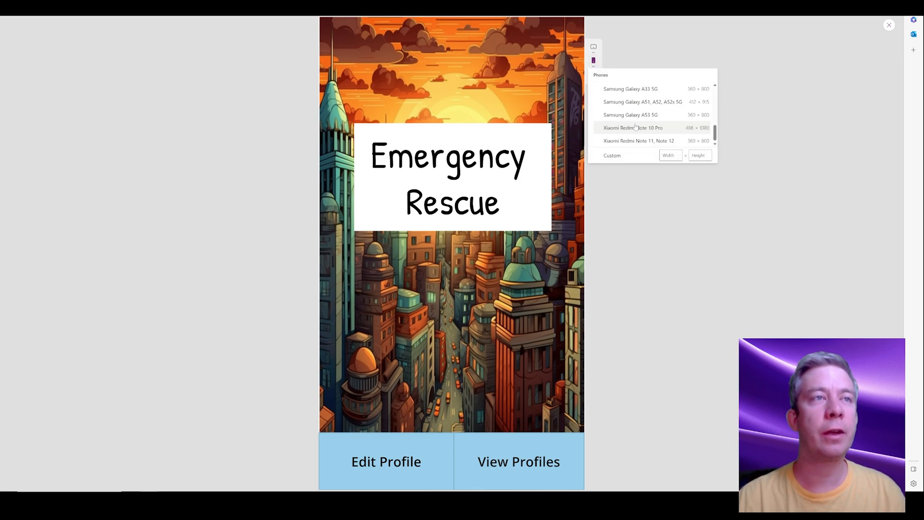
pyautogui.click(636, 127)
pyautogui.click(889, 27)
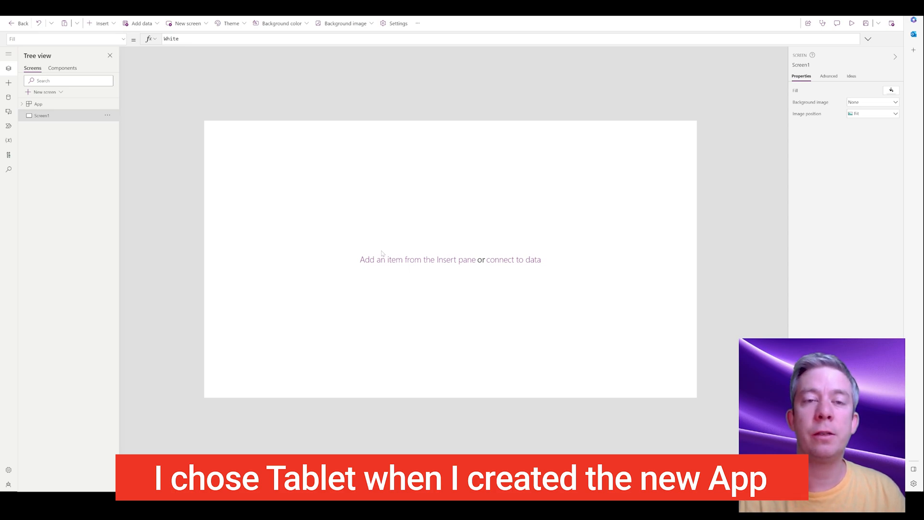
# Insert a vertical container on the blank Screen1 and enlarge it to fill the whole 1366 × 768 screen.
pyautogui.click(106, 28)
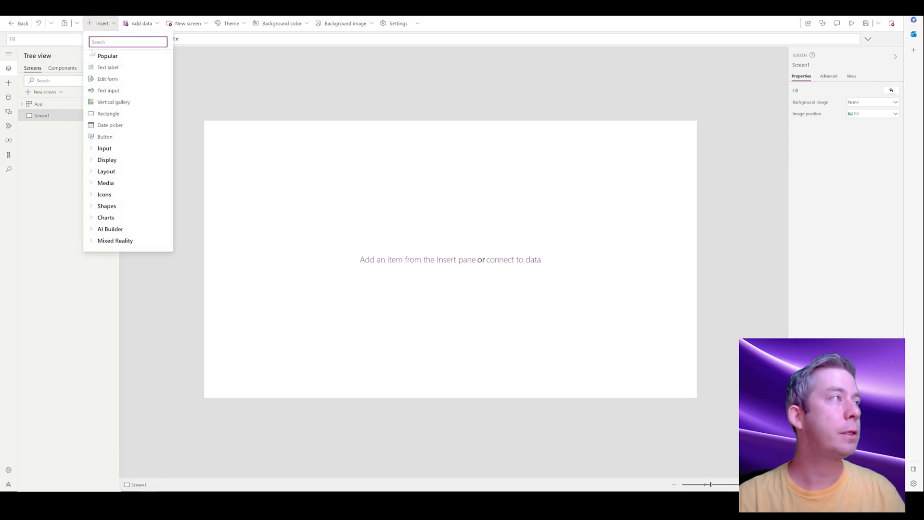
pyautogui.write('container')
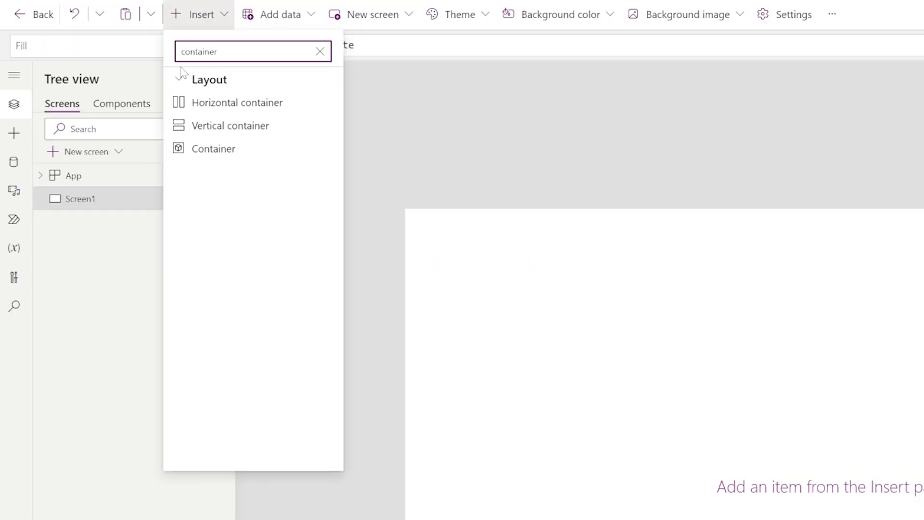
pyautogui.click(212, 126)
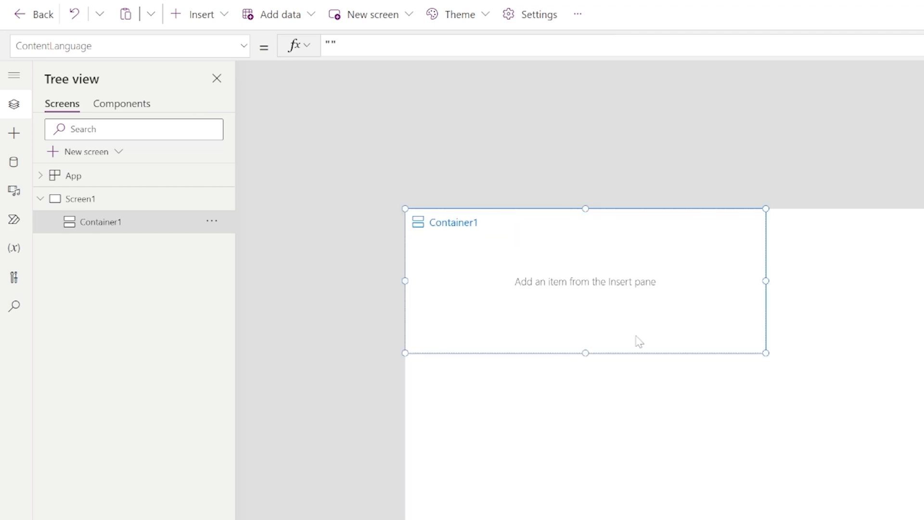
pyautogui.moveTo(769, 353); pyautogui.dragTo(697, 398)
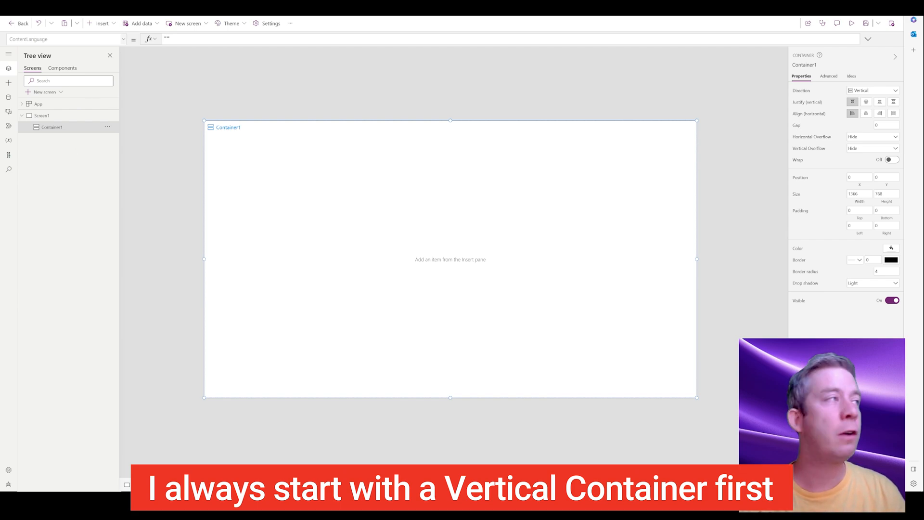
# Insert a horizontal container inside the full-screen vertical container Container1.
pyautogui.click(100, 23)
pyautogui.write('coai')
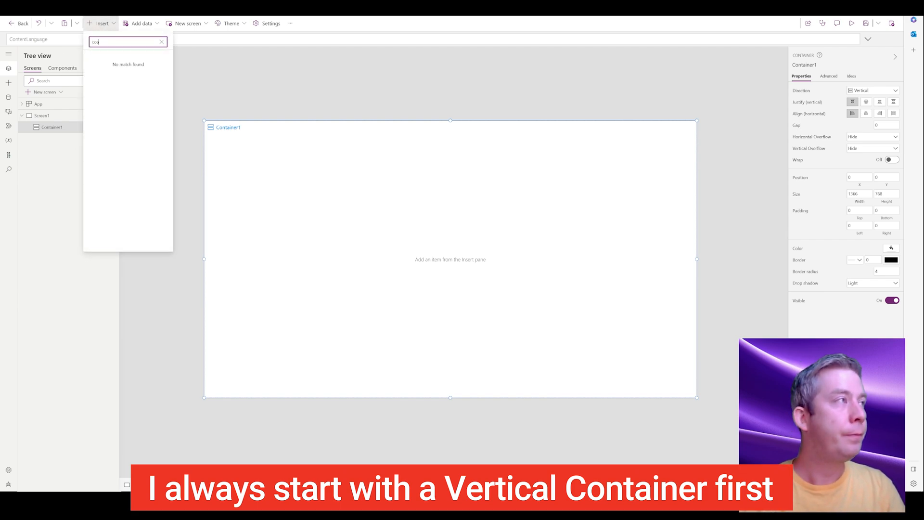
pyautogui.press('BackSpace')
pyautogui.press('BackSpace')
pyautogui.write('nt')
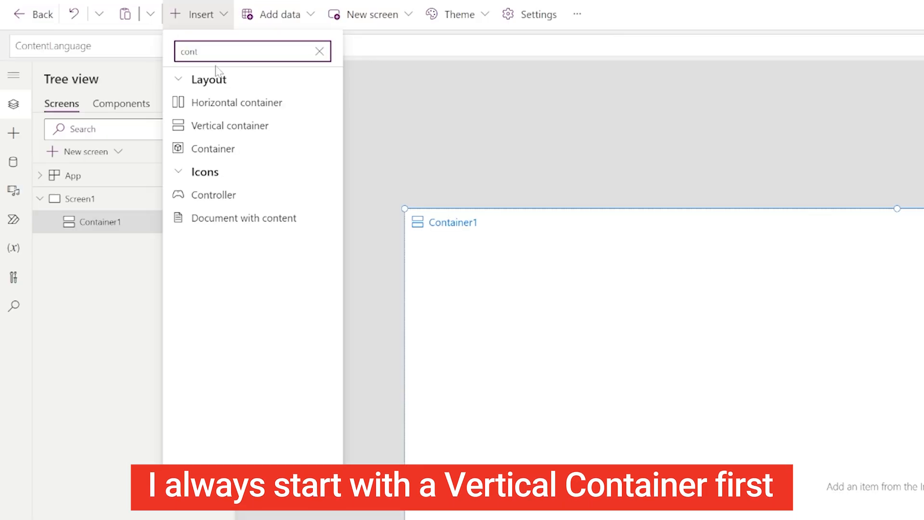
pyautogui.click(237, 109)
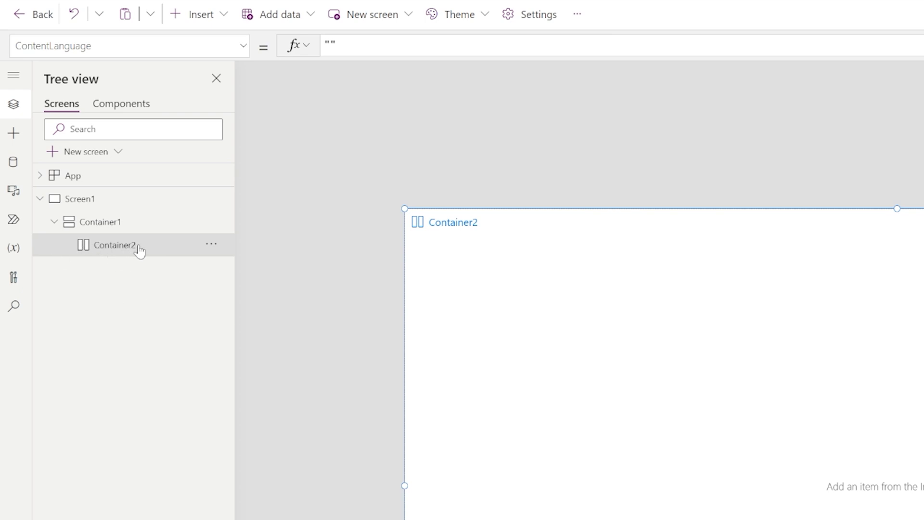
# Add a second horizontal container to Container1 below Container2.
pyautogui.click(96, 229)
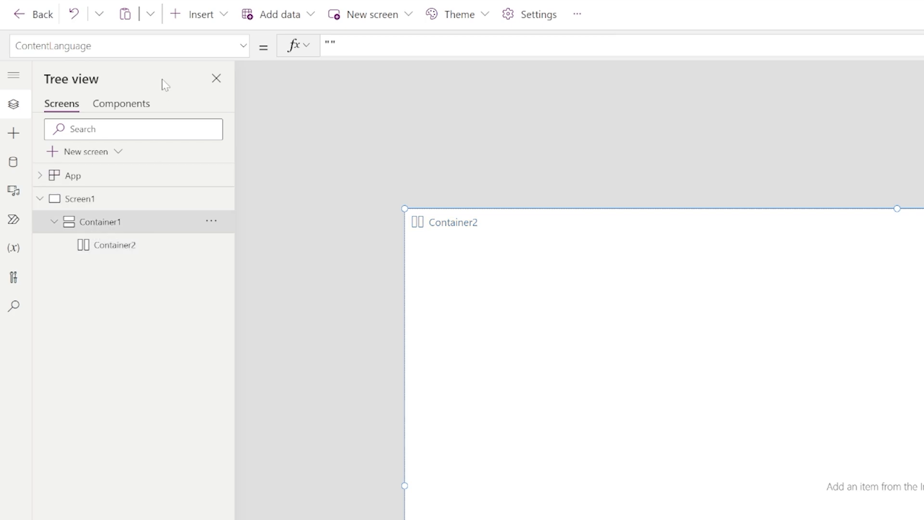
pyautogui.click(200, 15)
pyautogui.write('container')
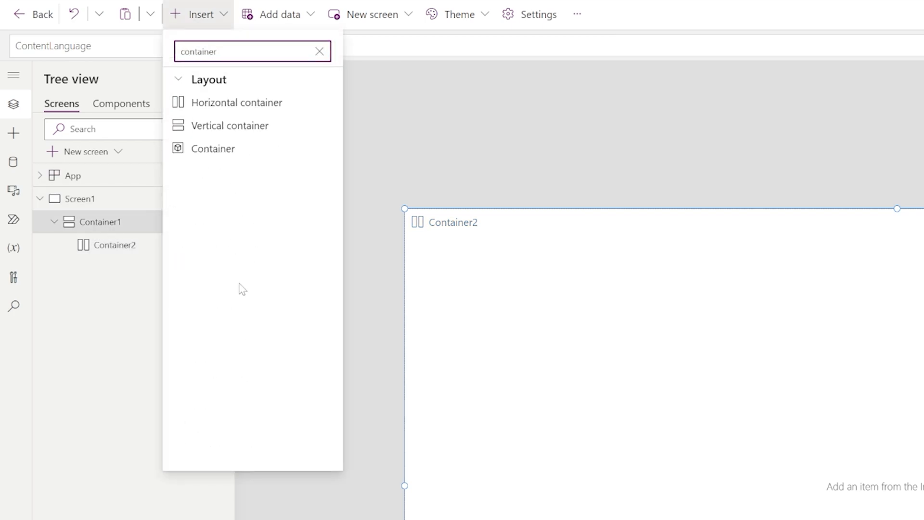
pyautogui.click(268, 101)
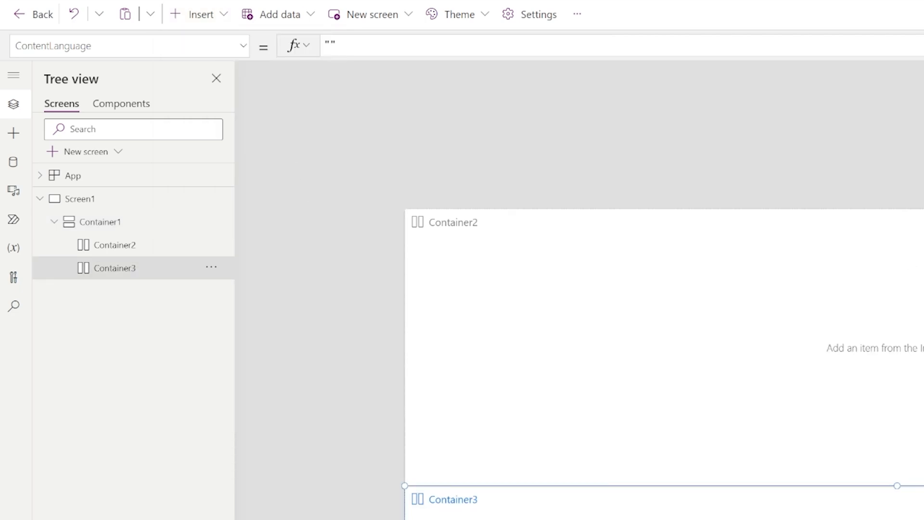
# Copy the Emergency Rescue label from the original phone app into the upper horizontal container, Container2.
pyautogui.click(897, 376)
pyautogui.click(459, 312)
pyautogui.click(897, 368)
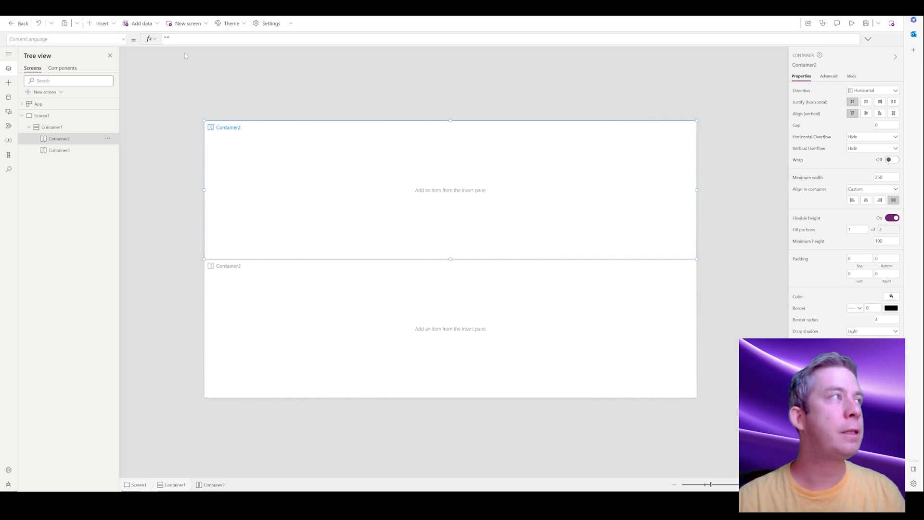
pyautogui.click(100, 23)
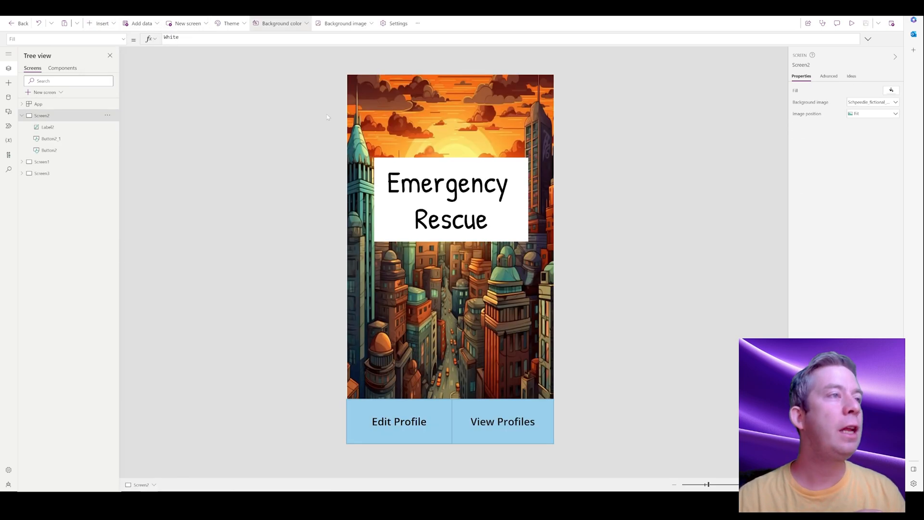
pyautogui.click(379, 165)
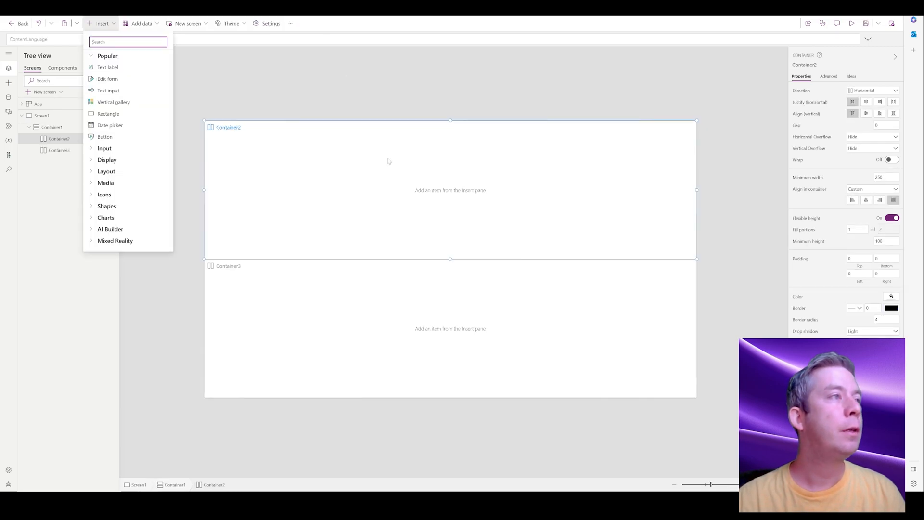
pyautogui.click(391, 188)
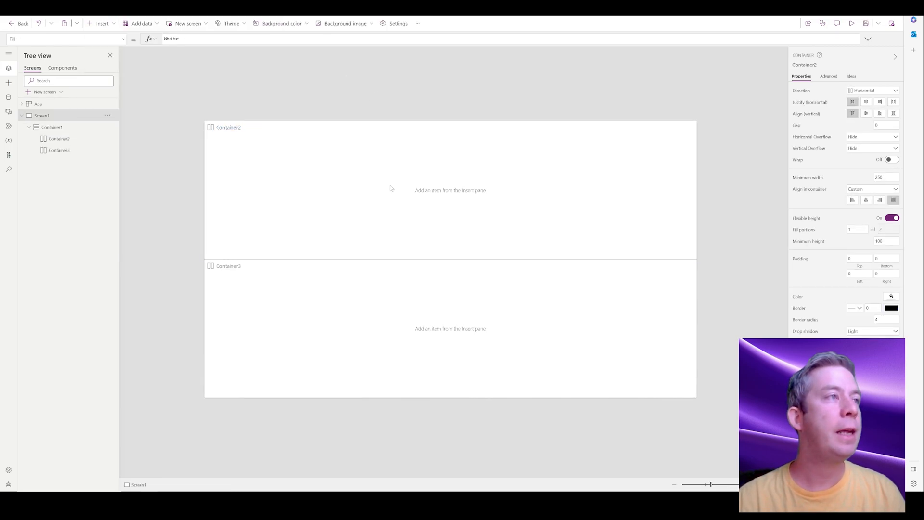
pyautogui.hotkey('ctrl', 'v')
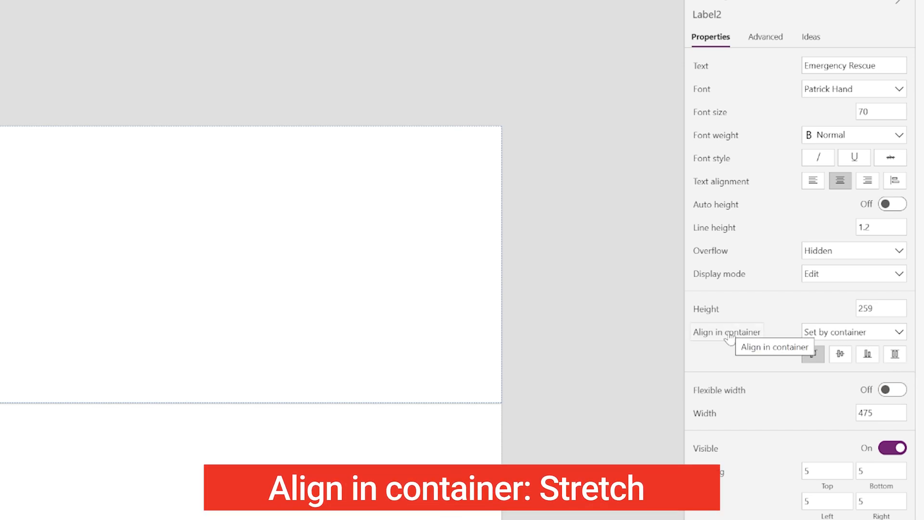
# Set the Emergency Rescue label's alignment in its container to Stretch and turn on its flexible width.
pyautogui.click(894, 355)
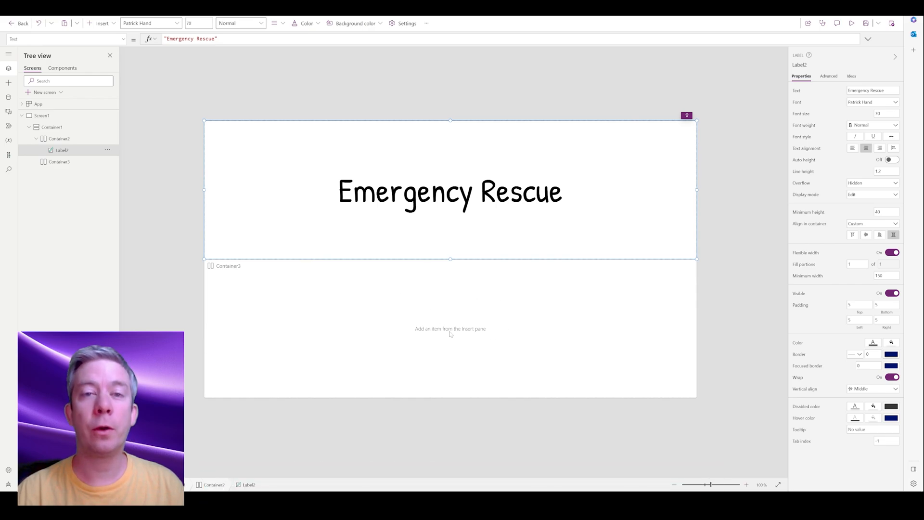
pyautogui.click(716, 284)
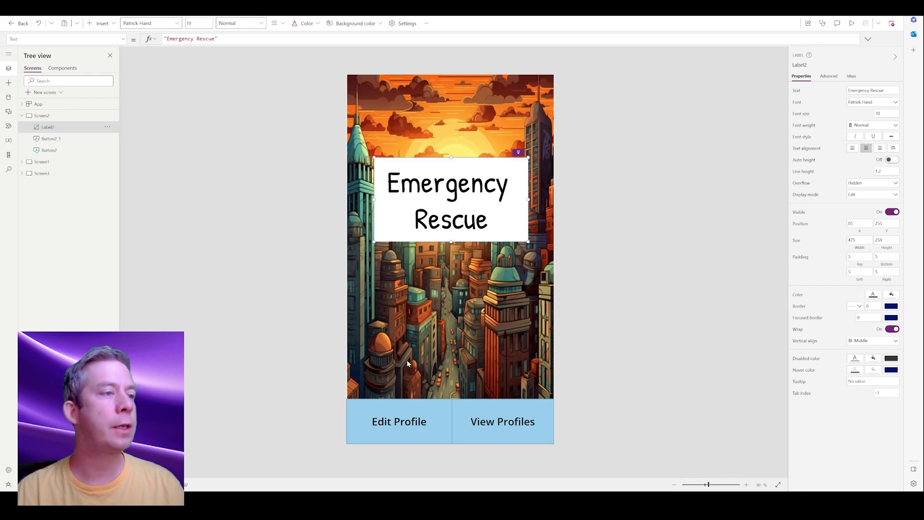
# Copy the Edit Profile and View Profiles buttons from the original phone app into the lower container, Container3.
pyautogui.click(399, 421)
pyautogui.keyDown('shift'); pyautogui.click(498, 420); pyautogui.keyUp('shift')
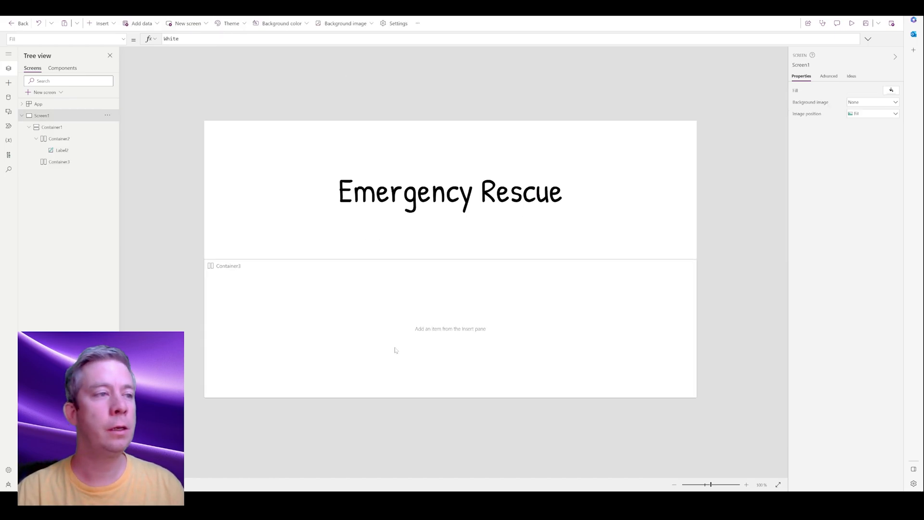
pyautogui.click(346, 335)
pyautogui.hotkey('ctrl', 'v')
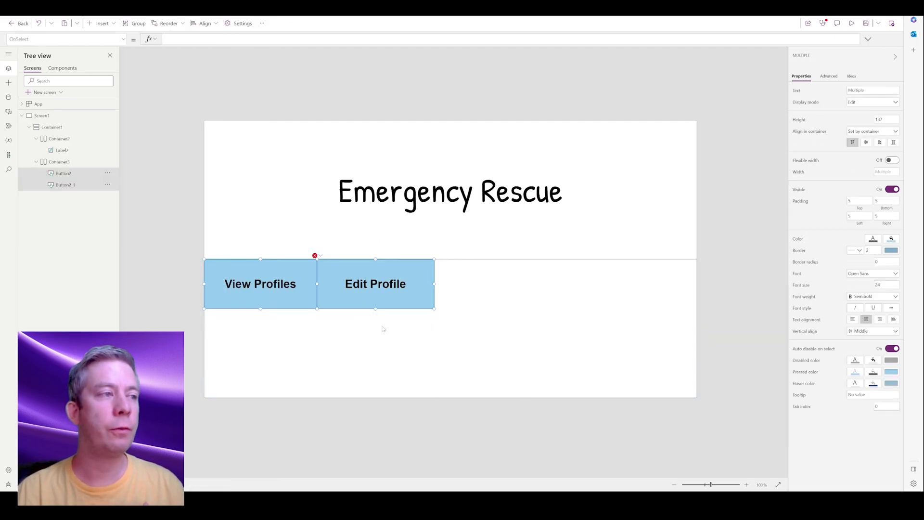
# Inspect the faulty OnSelect formula of the pasted Edit Profile button.
pyautogui.click(316, 259)
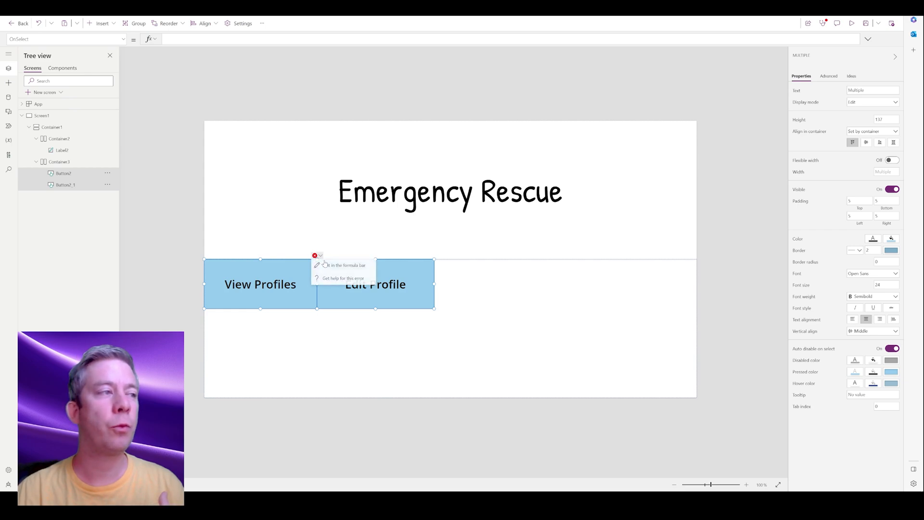
pyautogui.click(337, 264)
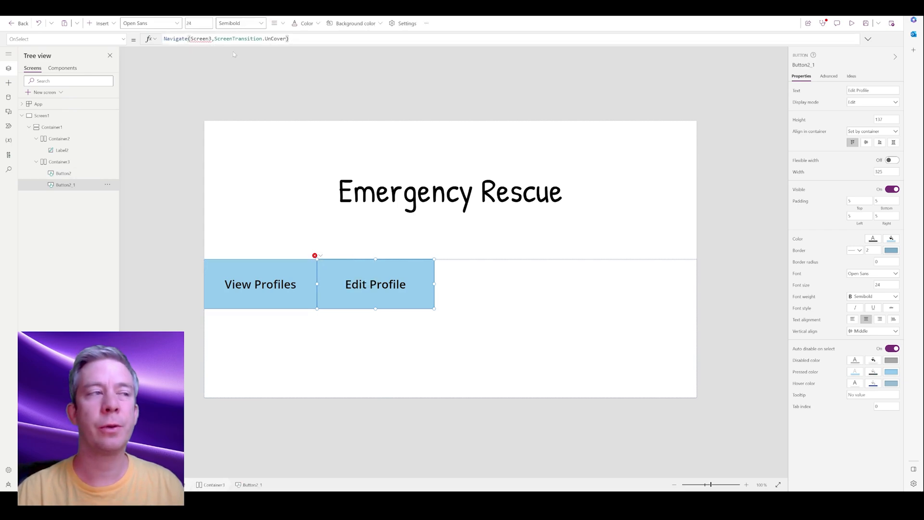
pyautogui.click(750, 253)
# Set the lower container's horizontal justification to space between and its vertical alignment to stretch.
pyautogui.click(573, 373)
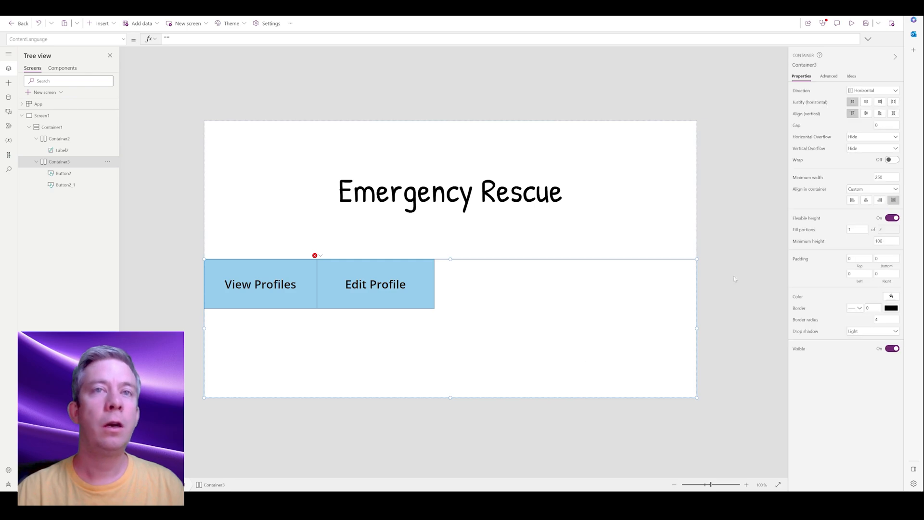
pyautogui.click(893, 103)
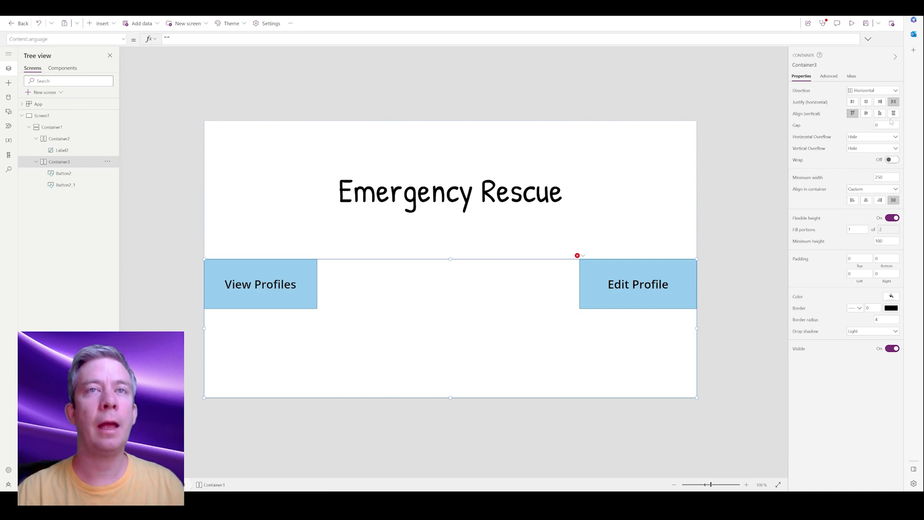
pyautogui.click(894, 113)
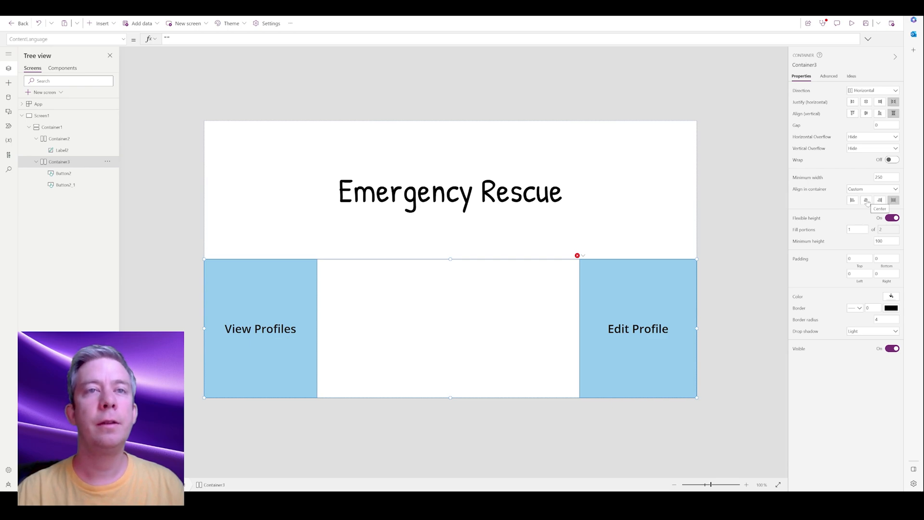
pyautogui.click(741, 173)
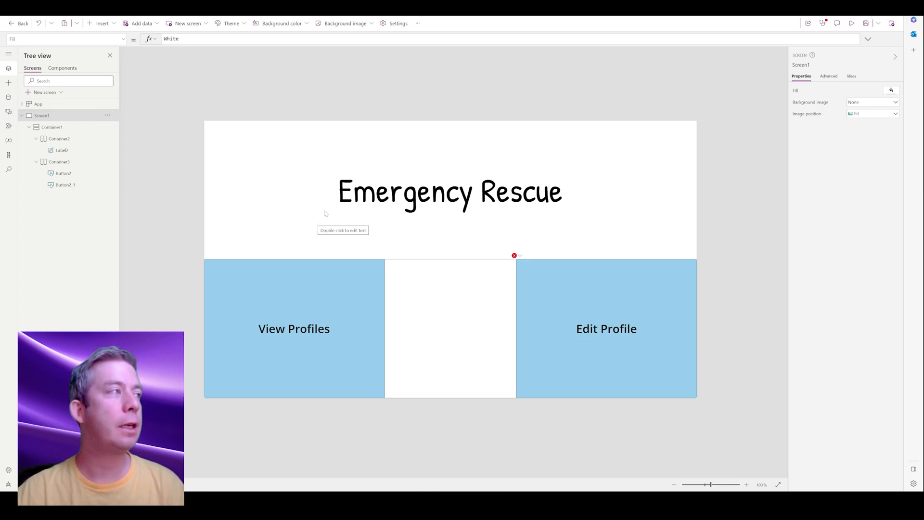
# Set the Width property of the outer container, Container1, to the formula Parent.Width.
pyautogui.click(310, 214)
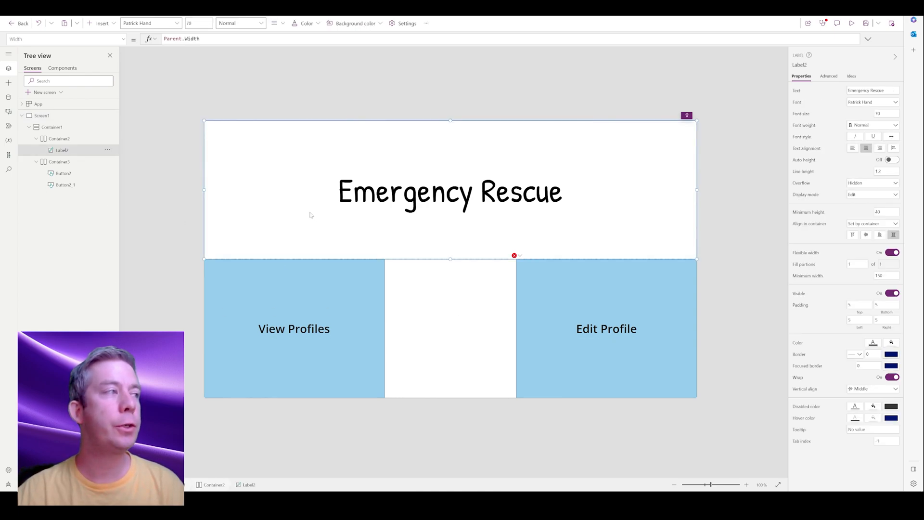
pyautogui.click(450, 321)
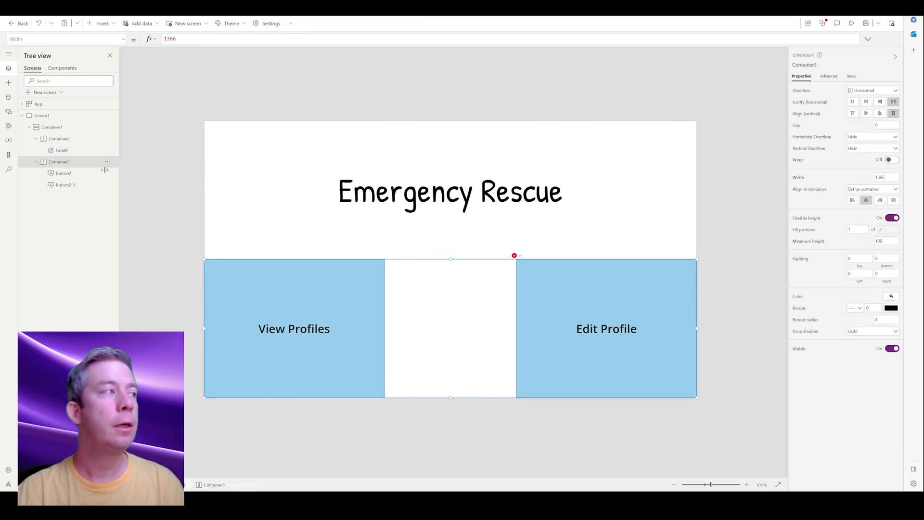
pyautogui.click(52, 127)
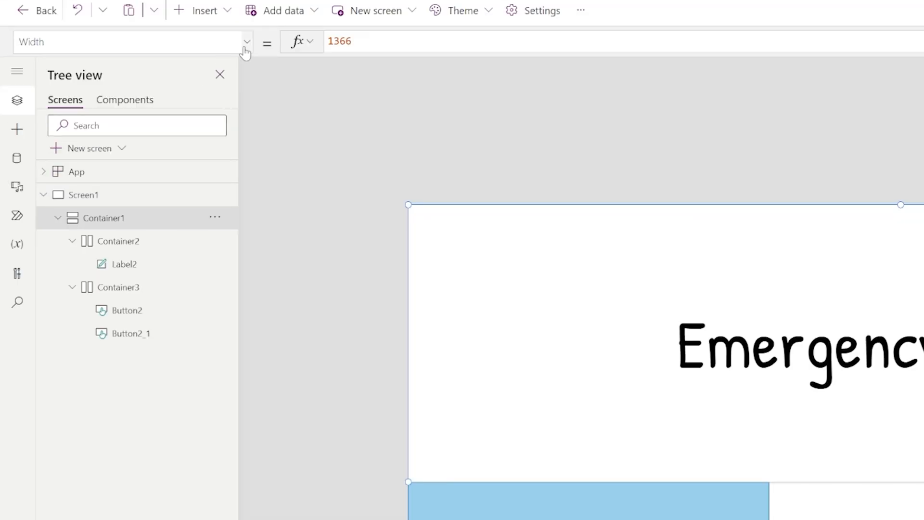
pyautogui.click(246, 51)
pyautogui.click(32, 268)
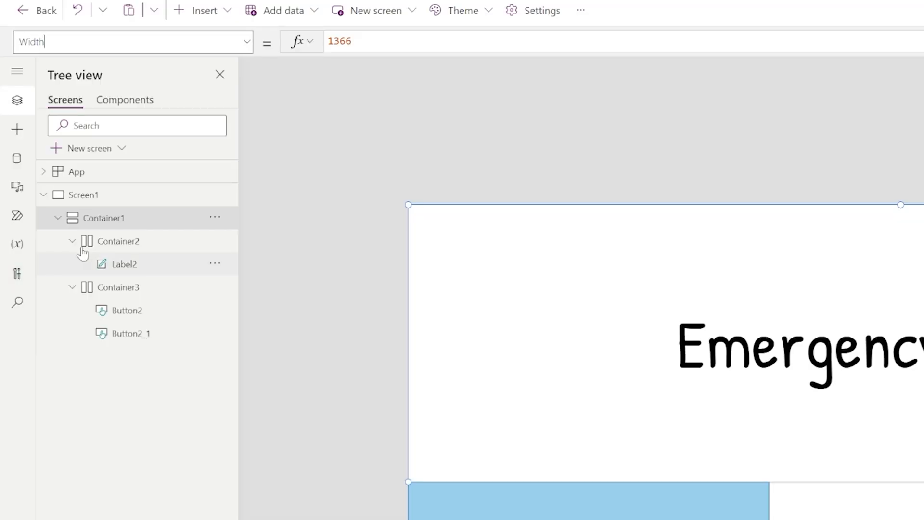
pyautogui.moveTo(356, 42); pyautogui.dragTo(296, 42)
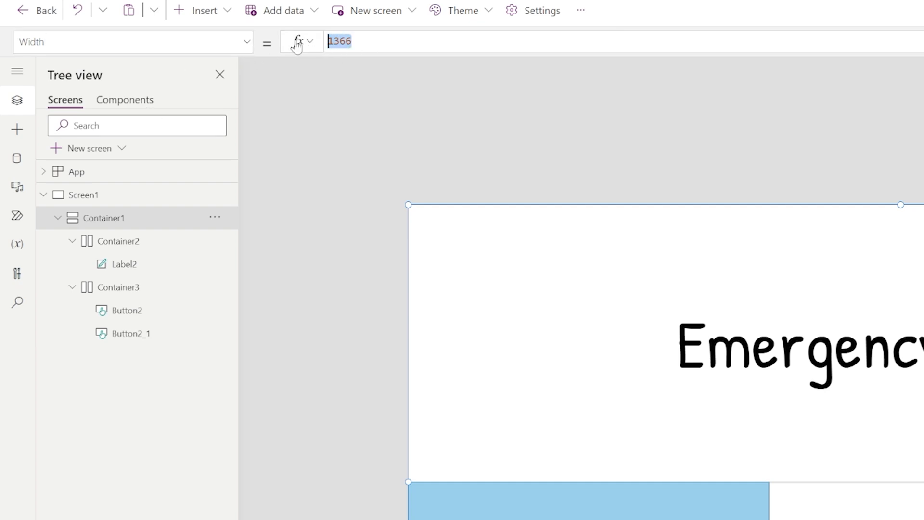
pyautogui.write('Parent.Width')
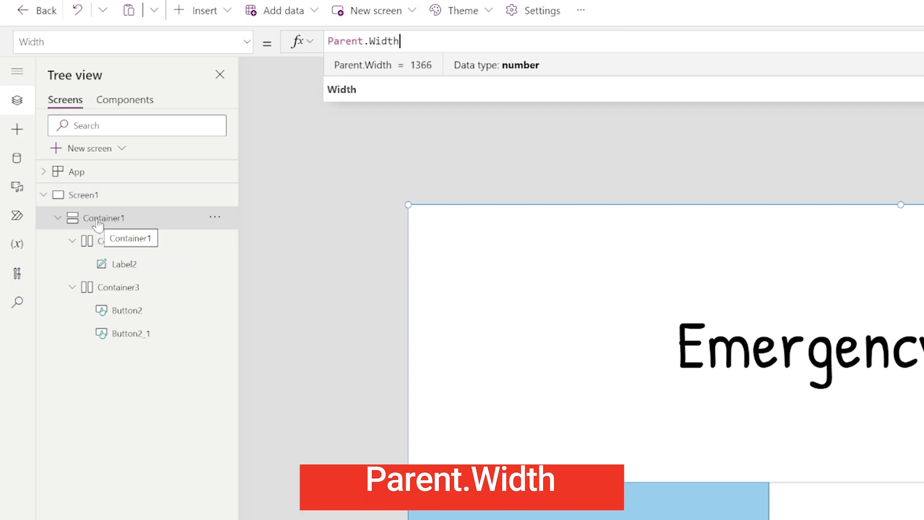
pyautogui.click(84, 195)
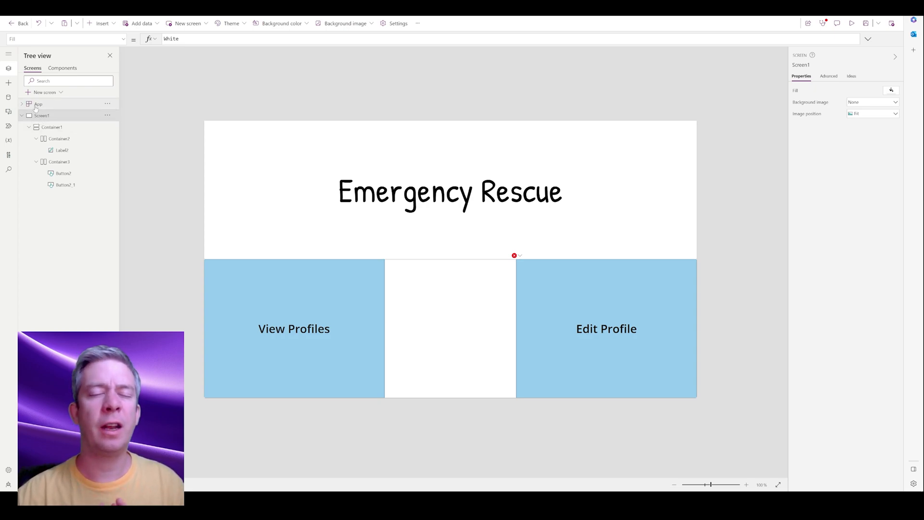
# Turn off Lock aspect ratio and Scale to fit in the app's display settings and preview the app.
pyautogui.click(402, 24)
pyautogui.click(293, 191)
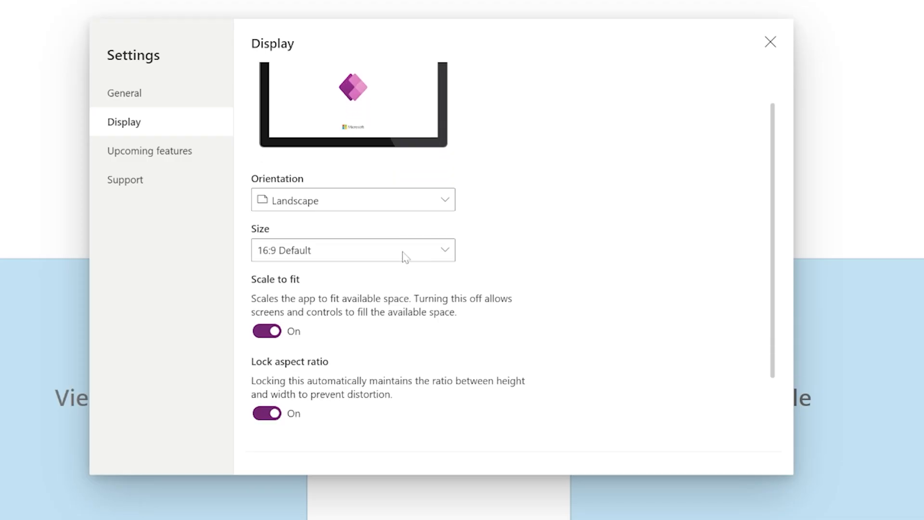
pyautogui.scroll(-1, 405, 255)
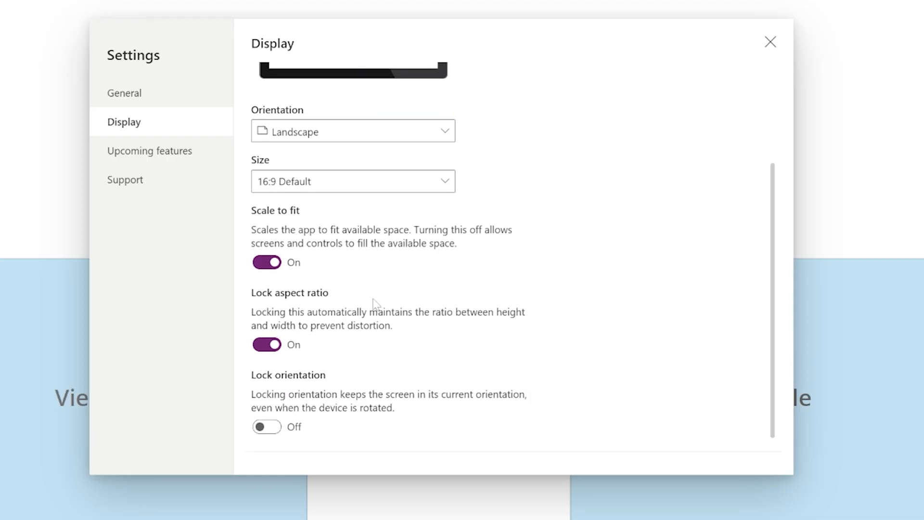
pyautogui.click(266, 345)
pyautogui.click(276, 263)
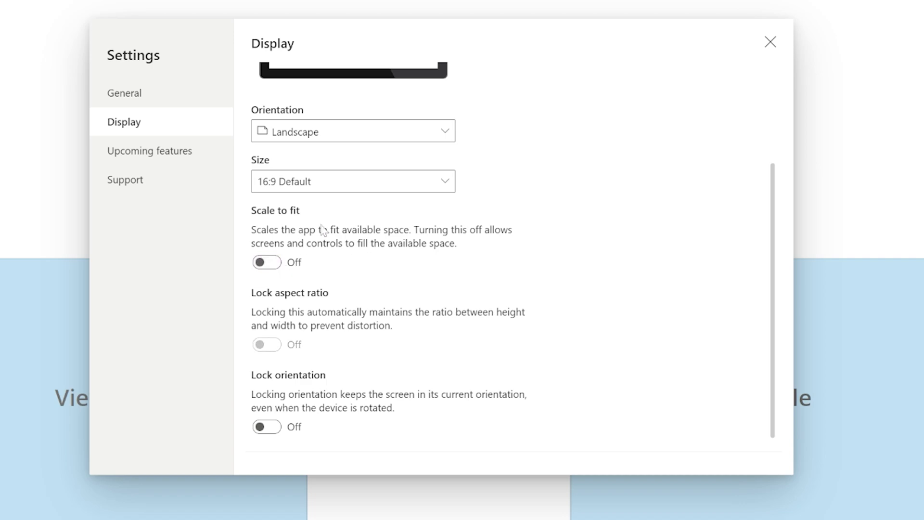
pyautogui.click(770, 42)
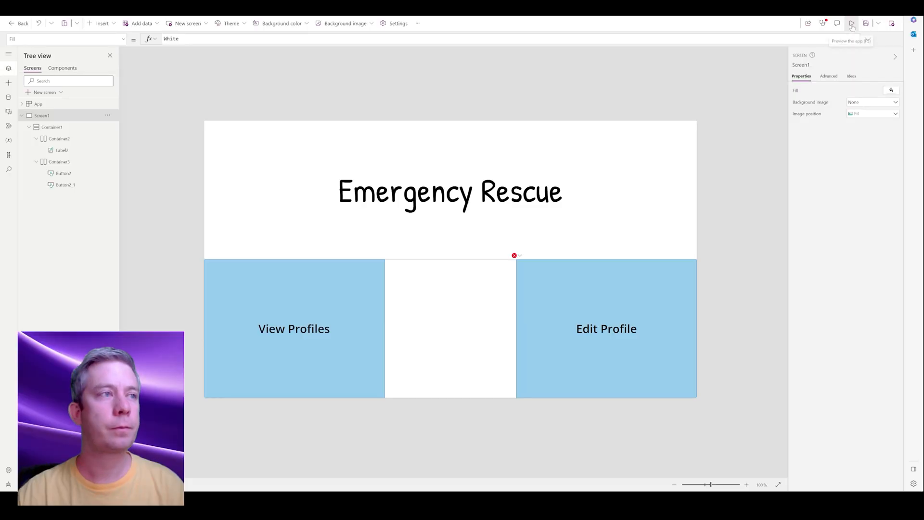
pyautogui.click(851, 28)
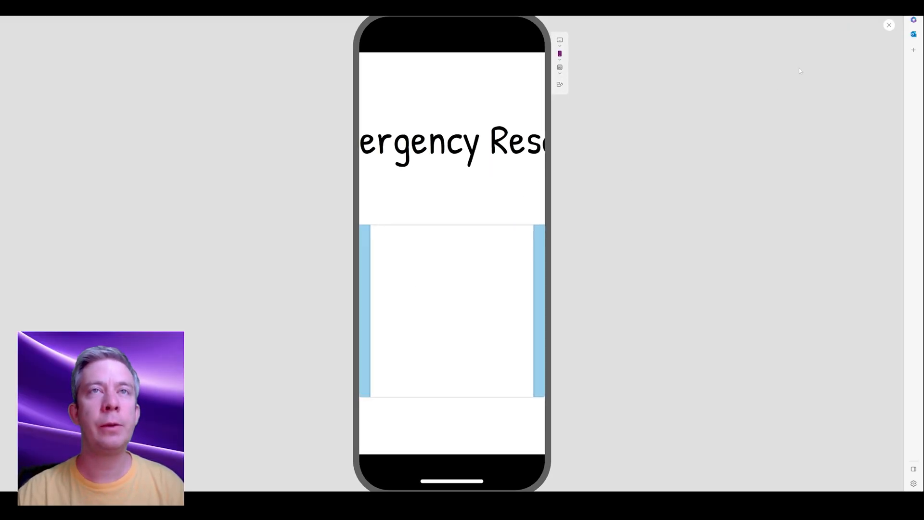
pyautogui.click(889, 25)
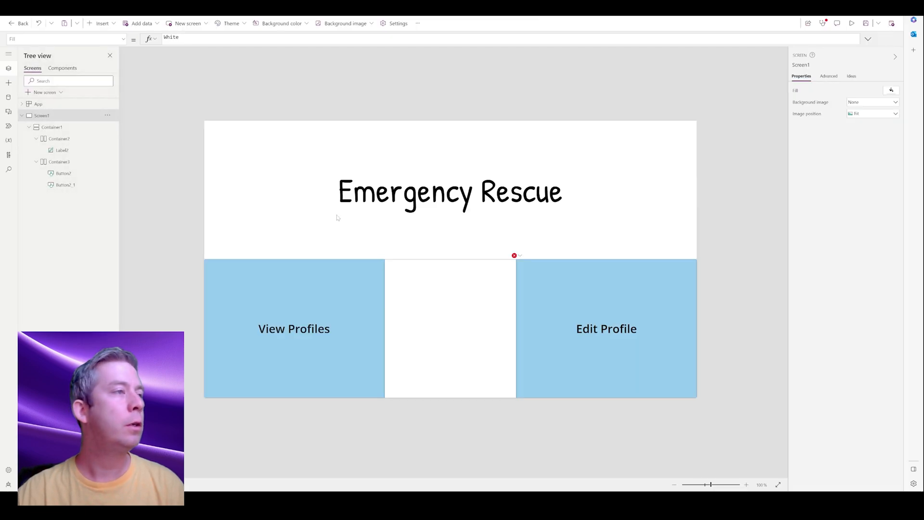
# Set the Width property of the title container, Container2, to Parent.Width and preview the result on the phone screen.
pyautogui.click(63, 140)
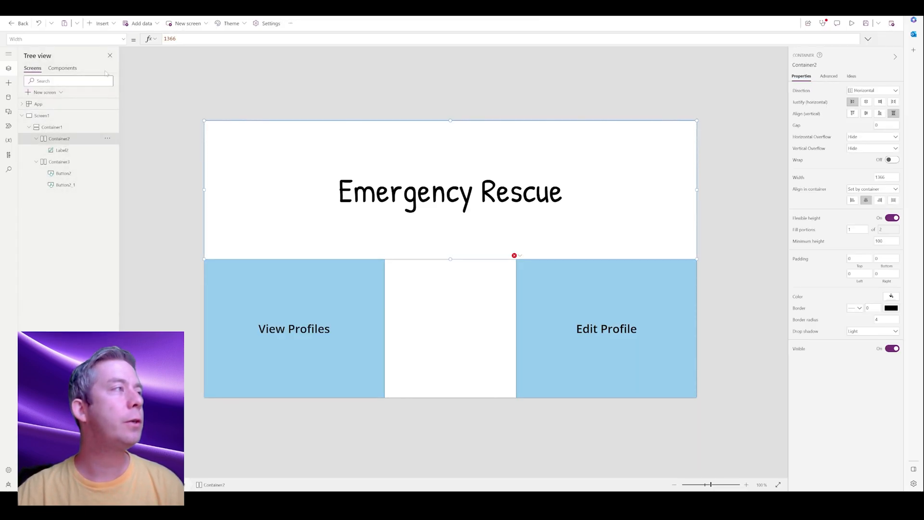
pyautogui.click(123, 40)
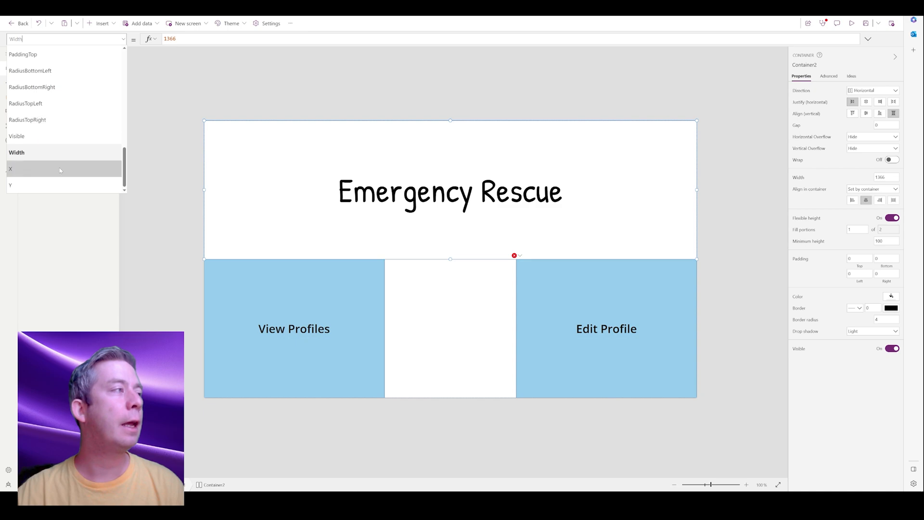
pyautogui.click(38, 153)
pyautogui.moveTo(178, 39); pyautogui.dragTo(108, 28)
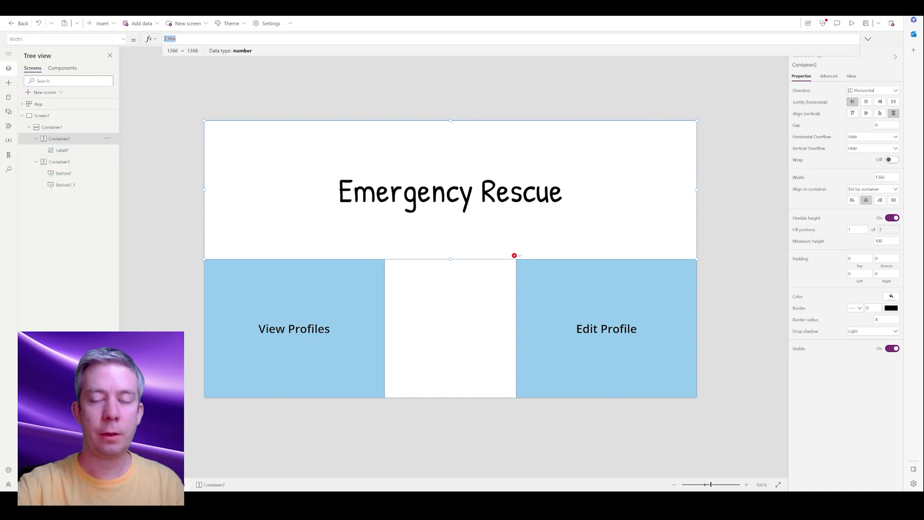
pyautogui.write('Parent.Wdith')
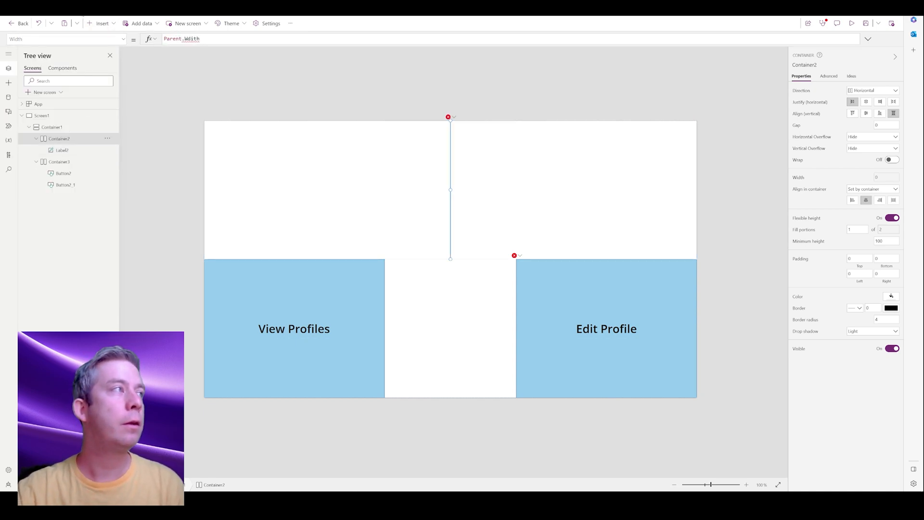
pyautogui.press('BackSpace')
pyautogui.press('BackSpace')
pyautogui.press('BackSpace')
pyautogui.press('BackSpace')
pyautogui.write('idth')
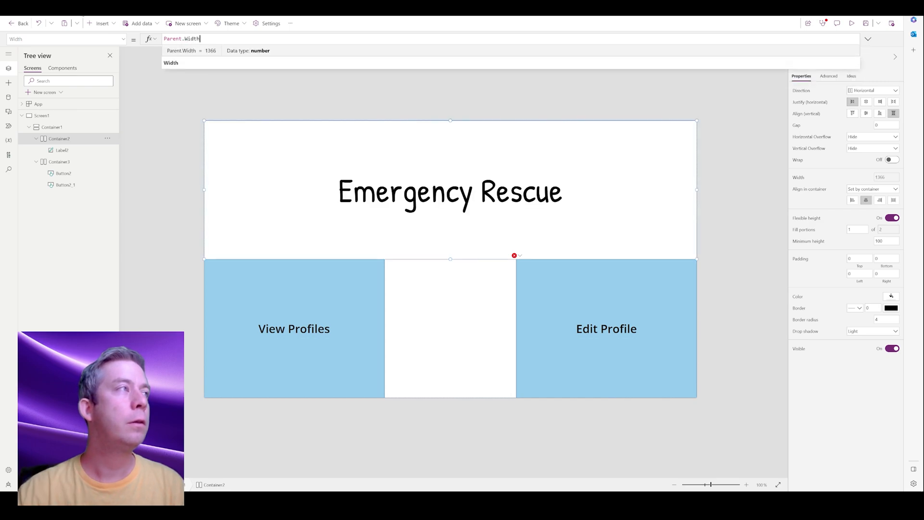
pyautogui.click(852, 23)
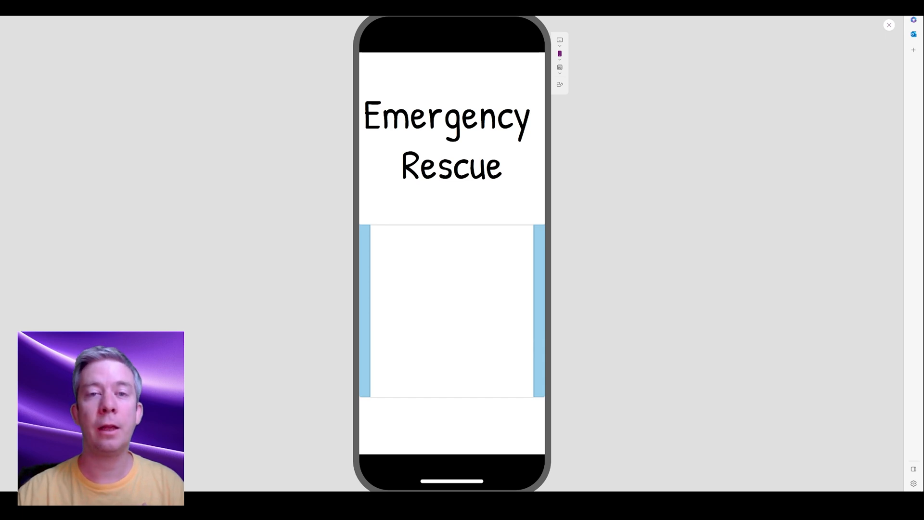
pyautogui.click(890, 25)
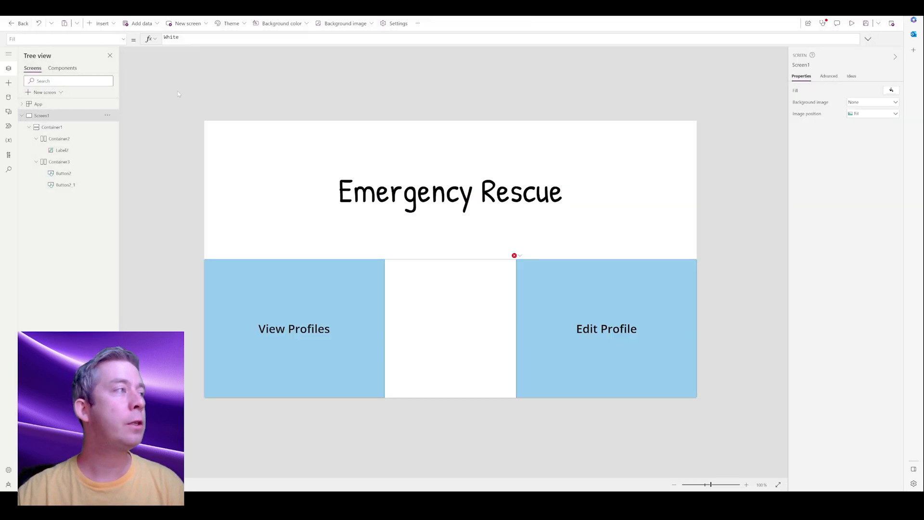
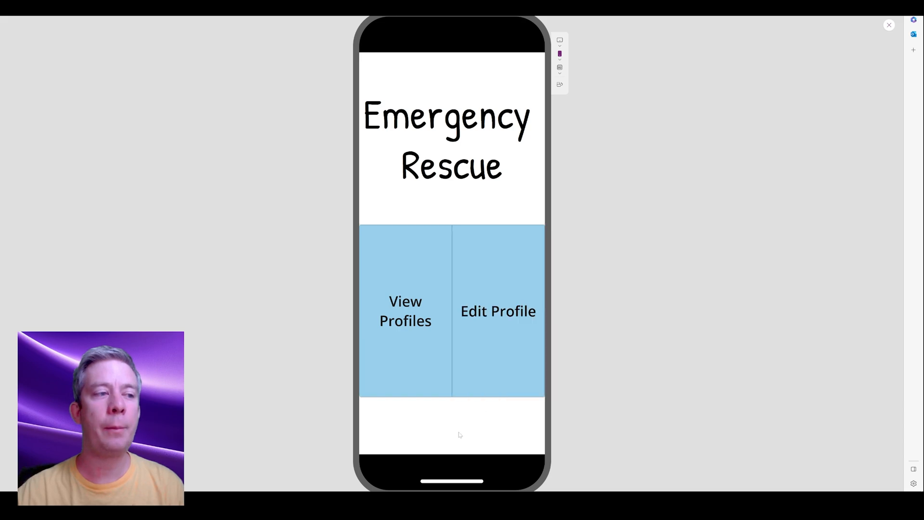
# Close the preview and set Container1's Height property to the formula Parent.Height.
pyautogui.click(889, 25)
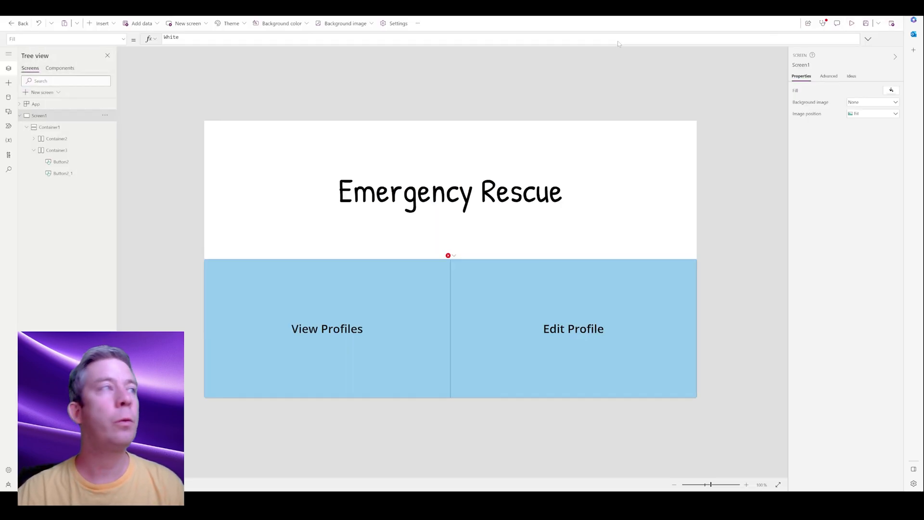
pyautogui.click(49, 128)
pyautogui.click(124, 39)
pyautogui.scroll(-3, 45, 126)
pyautogui.click(45, 119)
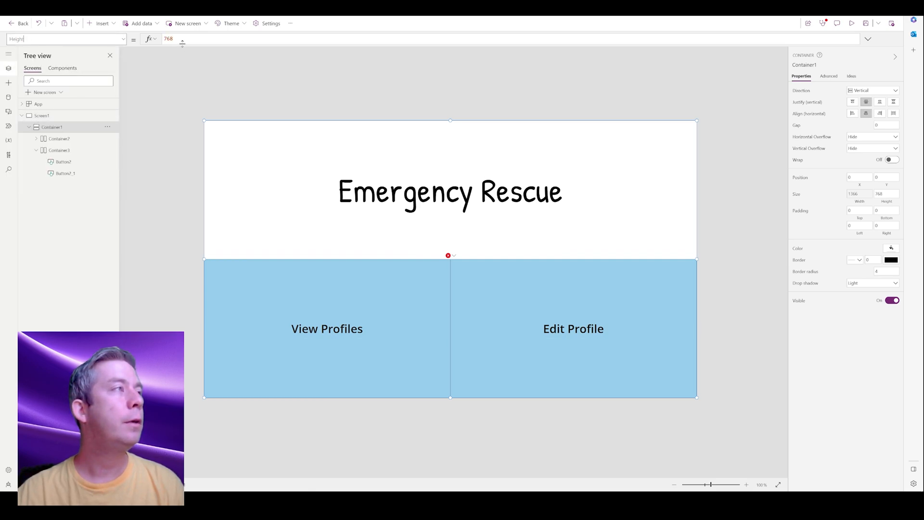
pyautogui.write('Par')
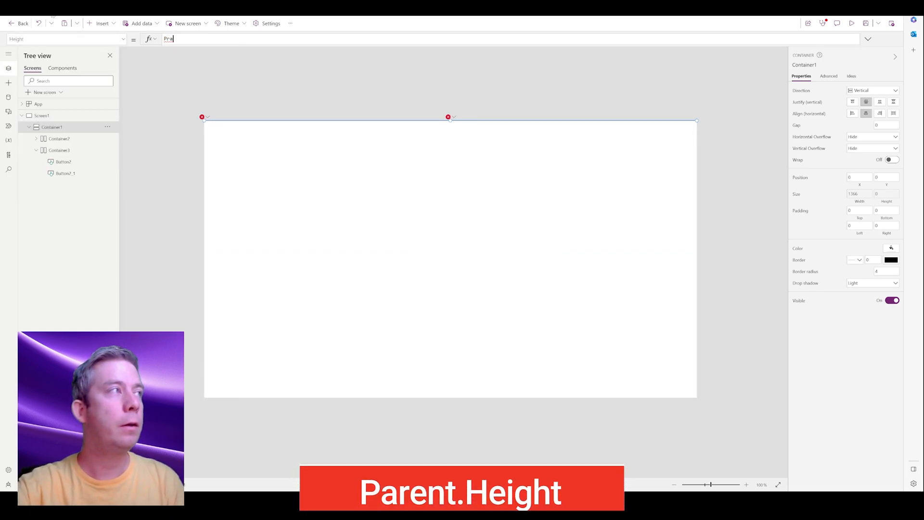
pyautogui.write('ent.Height')
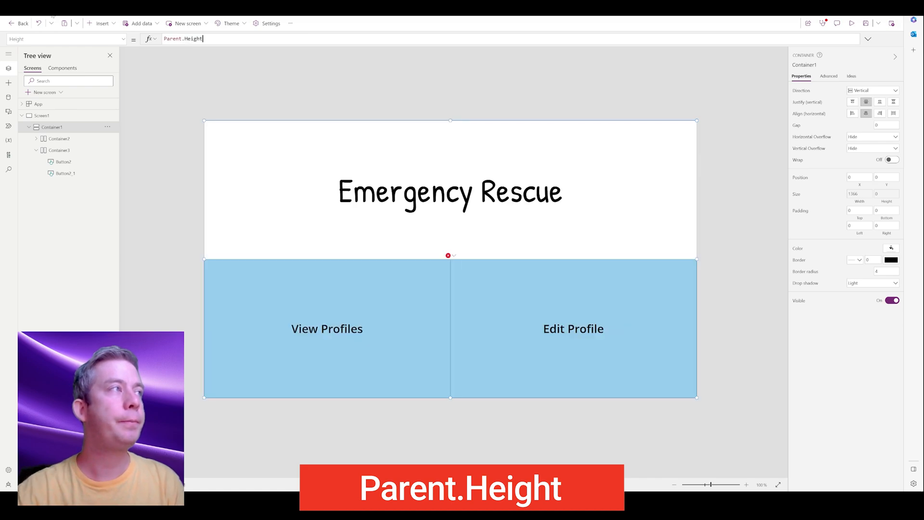
# Preview the app on the Apple iPhone 12, 13, 14, Apple iPhone 8 and Apple iPad Pro 11" device sizes.
pyautogui.click(852, 23)
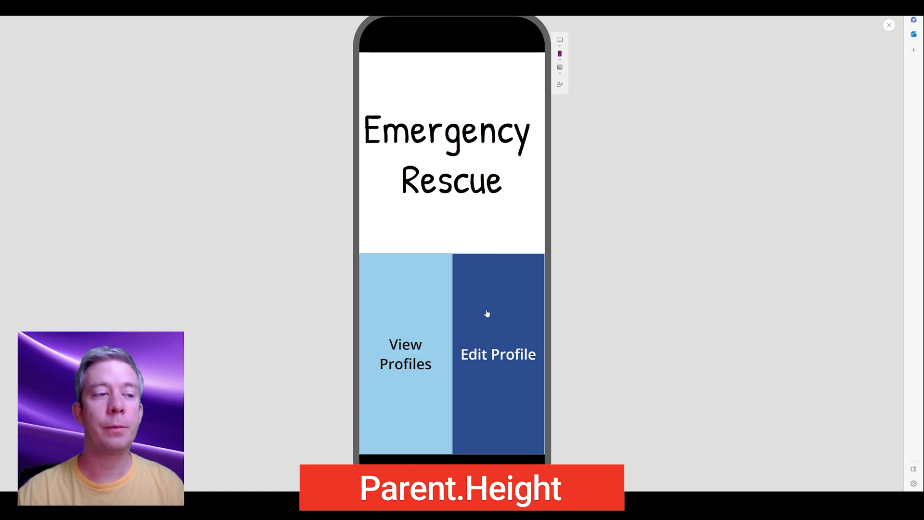
pyautogui.click(560, 55)
pyautogui.click(597, 137)
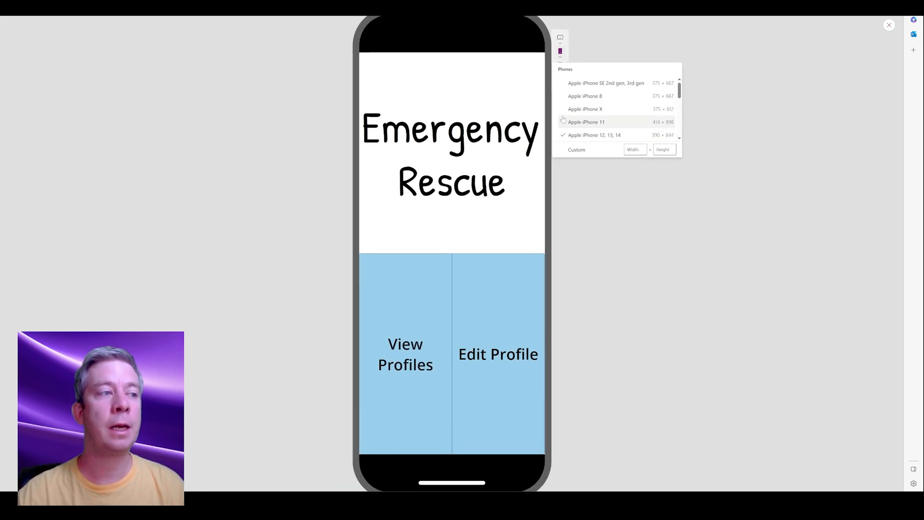
pyautogui.click(587, 97)
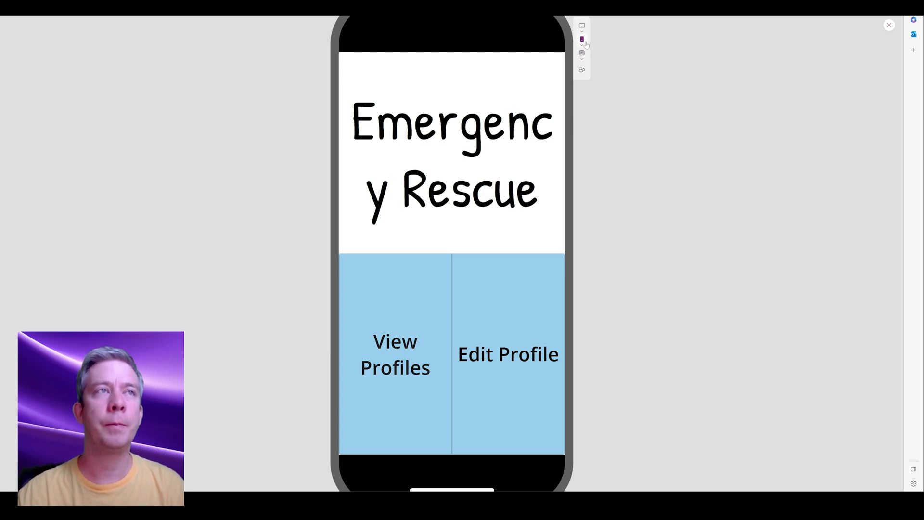
pyautogui.click(582, 27)
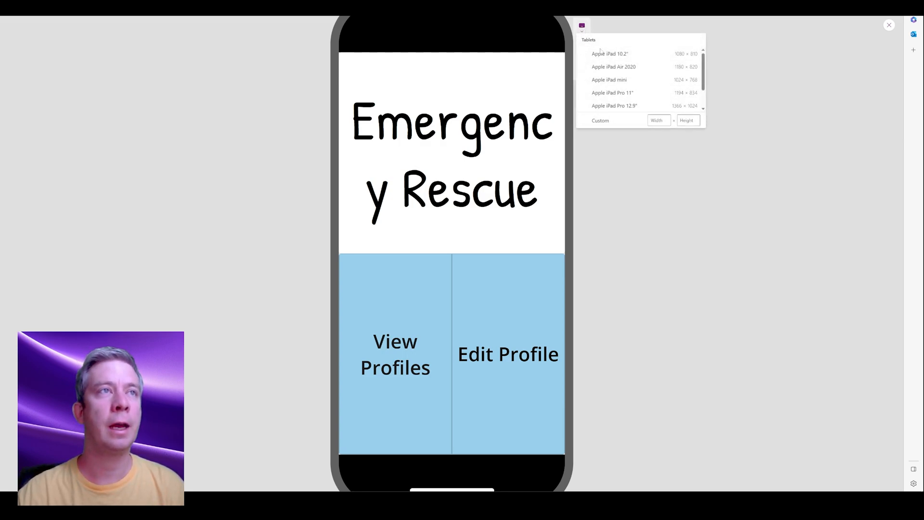
pyautogui.click(616, 93)
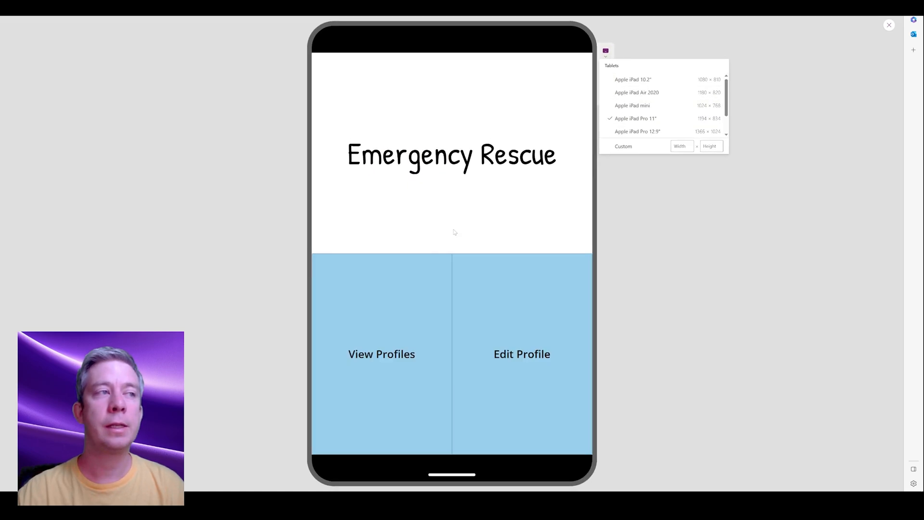
pyautogui.scroll(-1, 682, 96)
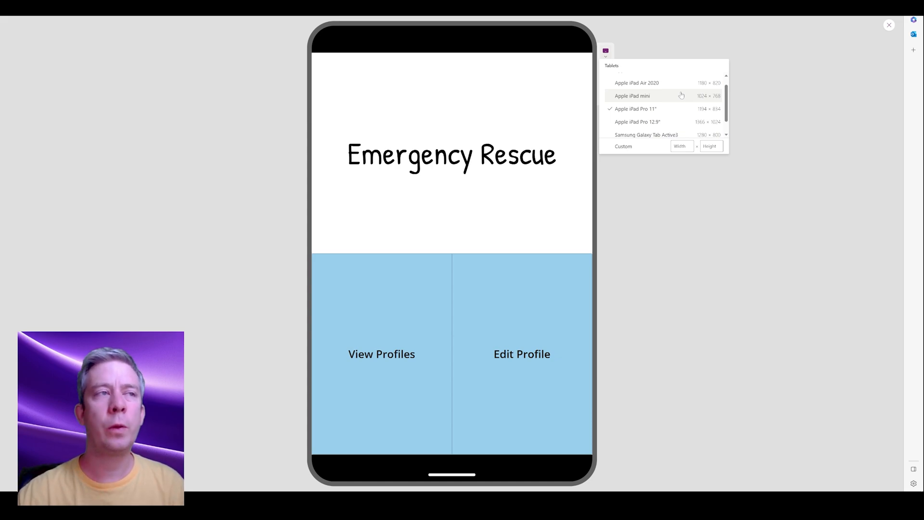
pyautogui.click(890, 25)
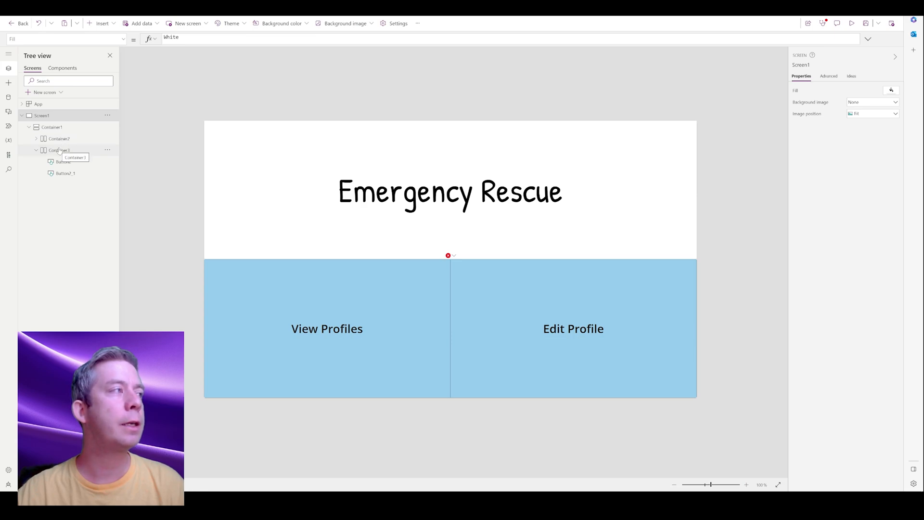
# Rename the lower container, Container3, as conButtons.
pyautogui.click(65, 151)
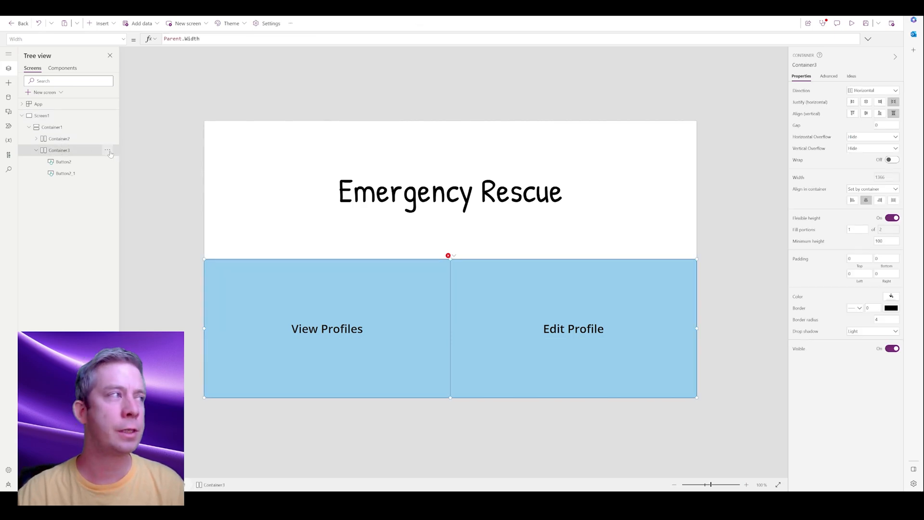
pyautogui.click(109, 151)
pyautogui.click(128, 215)
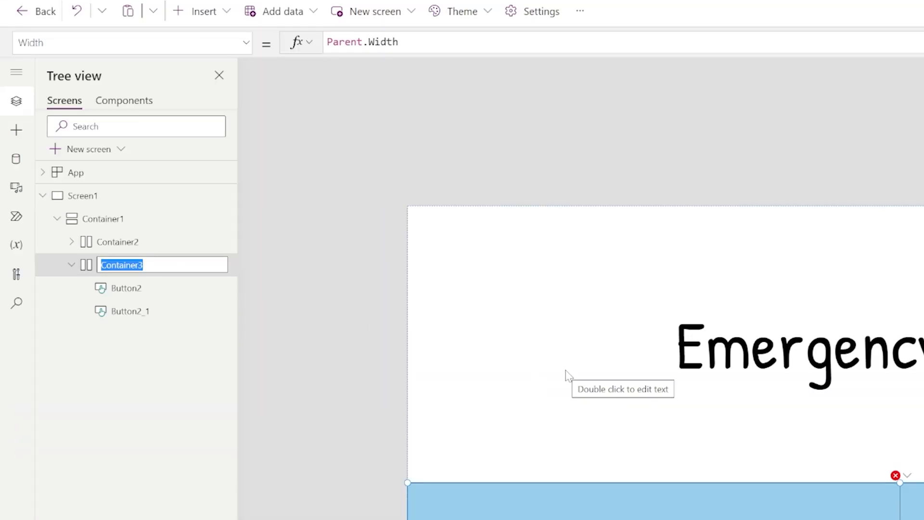
pyautogui.write('conButtons')
pyautogui.press('Return')
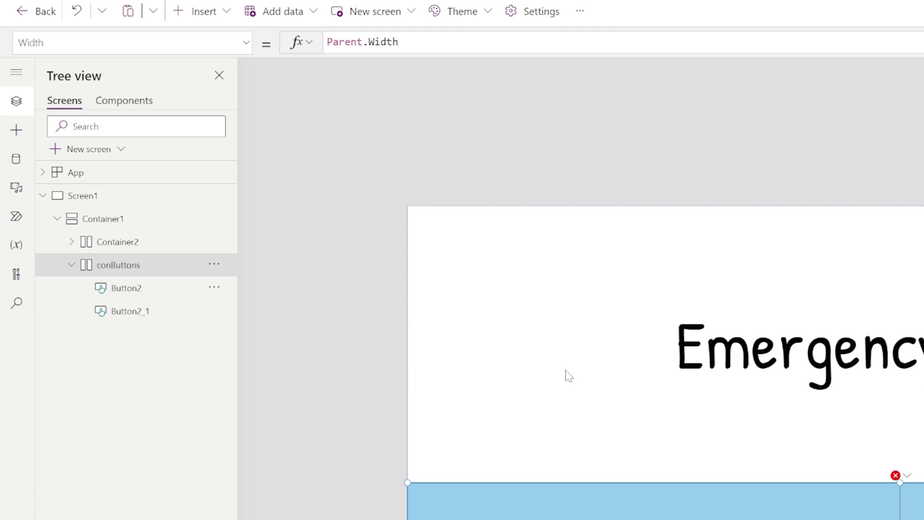
# Rename the title container, Container2, as conTitle.
pyautogui.click(143, 248)
pyautogui.click(212, 242)
pyautogui.click(248, 369)
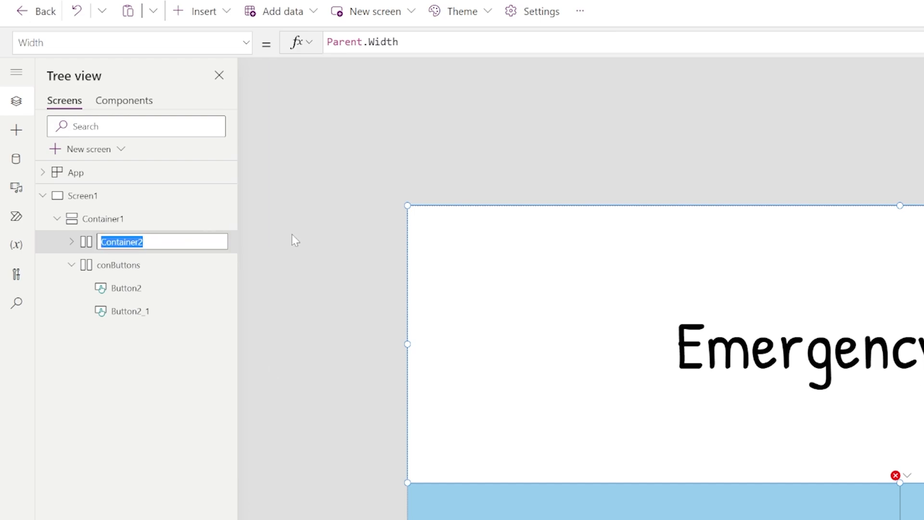
pyautogui.write('conTitle')
pyautogui.press('Return')
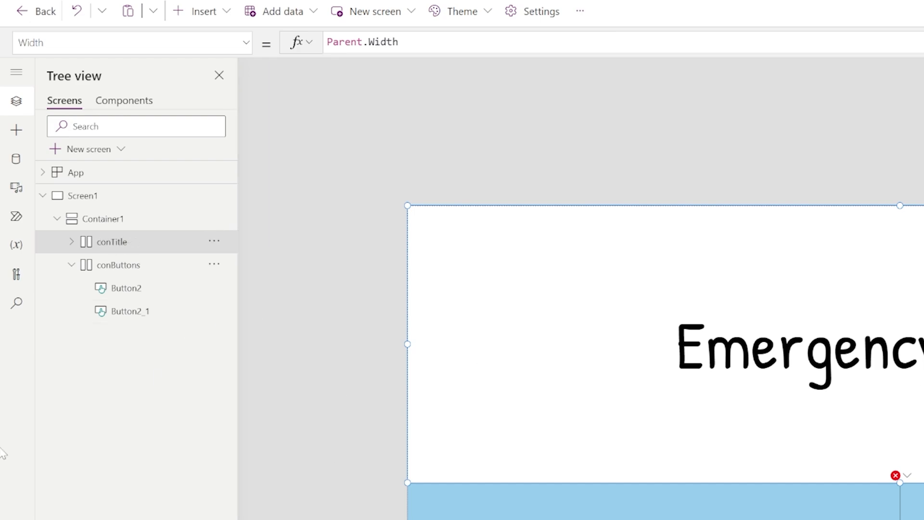
# View the fill portions of conButtons, and add a horizontal container inside Container1.
pyautogui.click(131, 275)
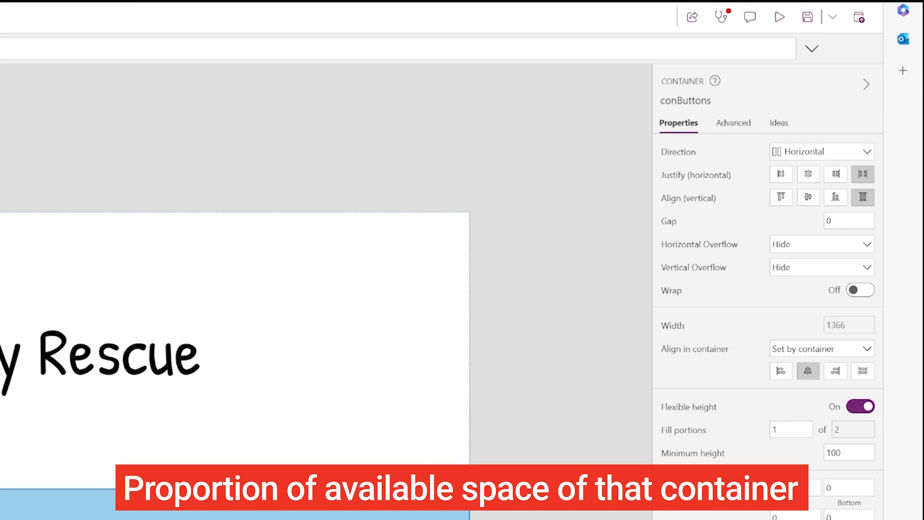
pyautogui.click(66, 127)
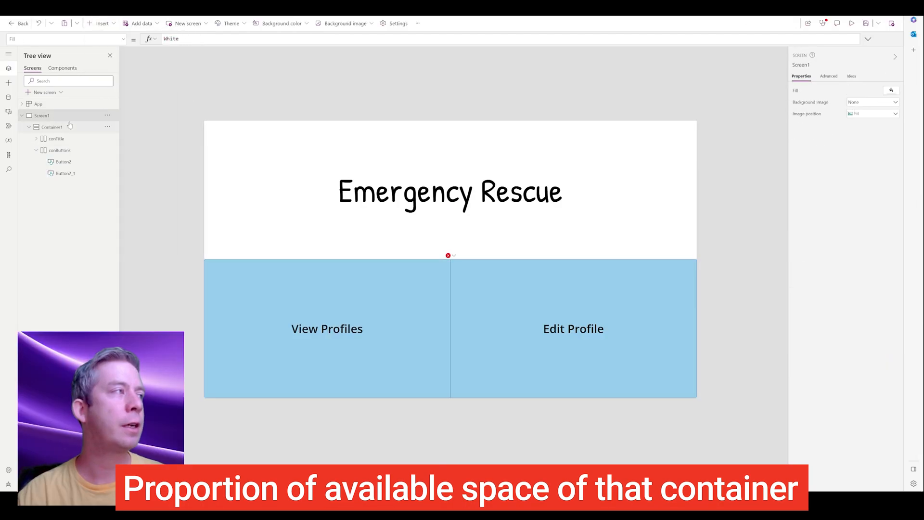
pyautogui.click(102, 24)
pyautogui.write('con')
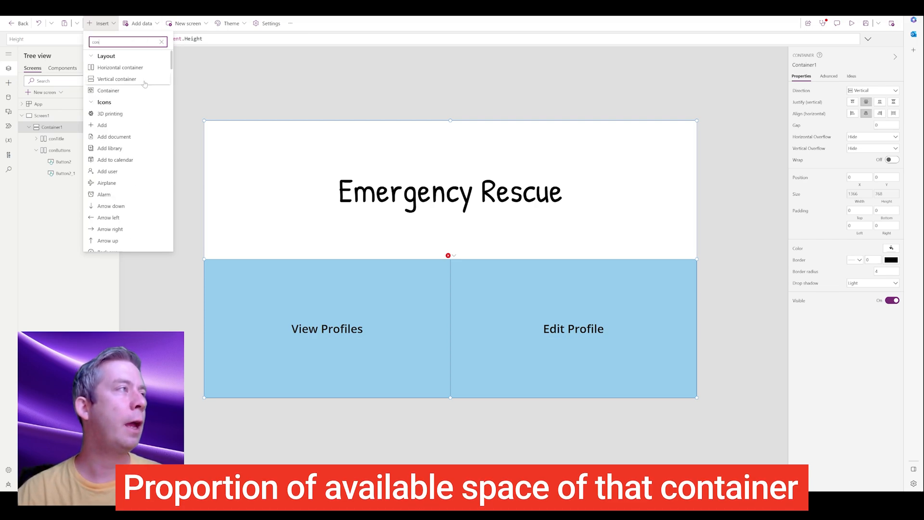
pyautogui.click(120, 67)
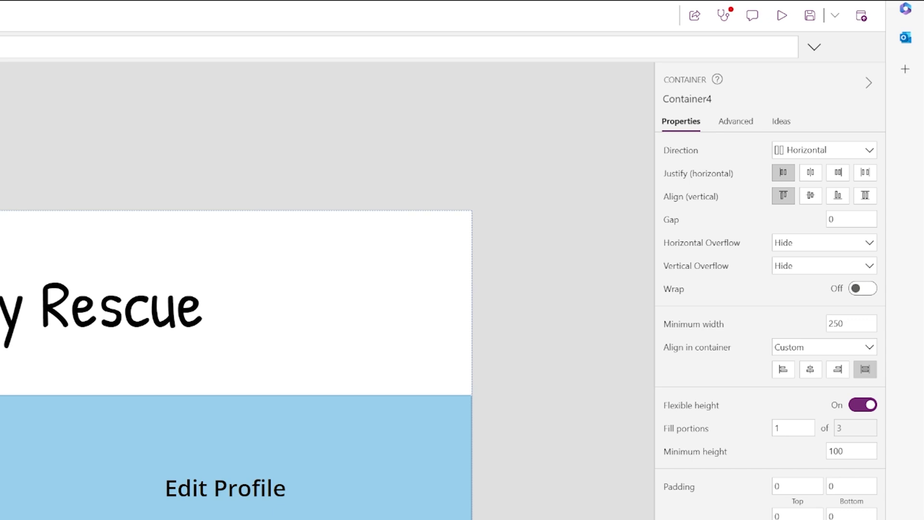
# Compare the fill portions of conButtons and the new horizontal container, and delete the new container.
pyautogui.click(385, 501)
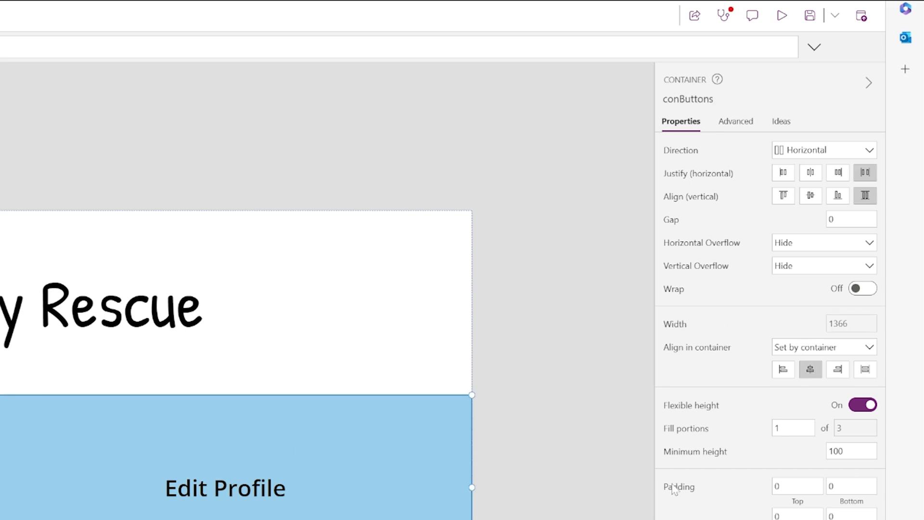
pyautogui.doubleClick(843, 428)
pyautogui.click(385, 518)
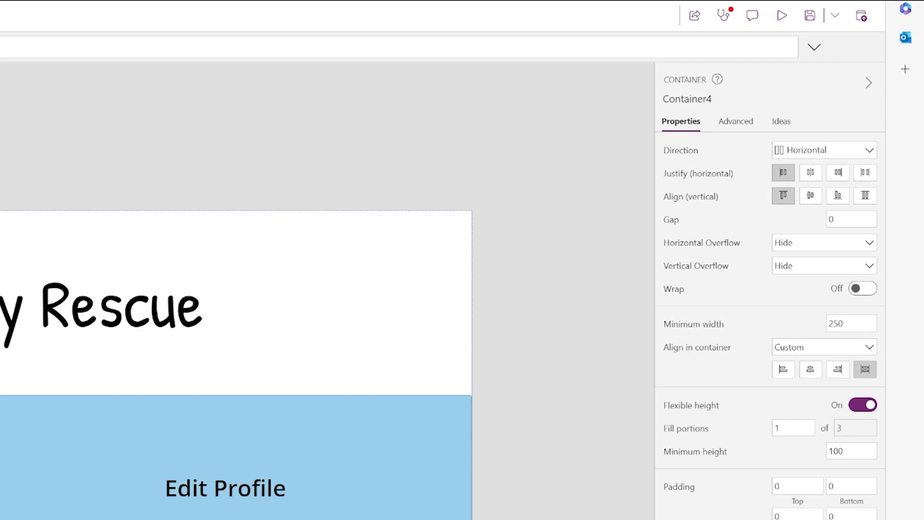
pyautogui.press('Delete')
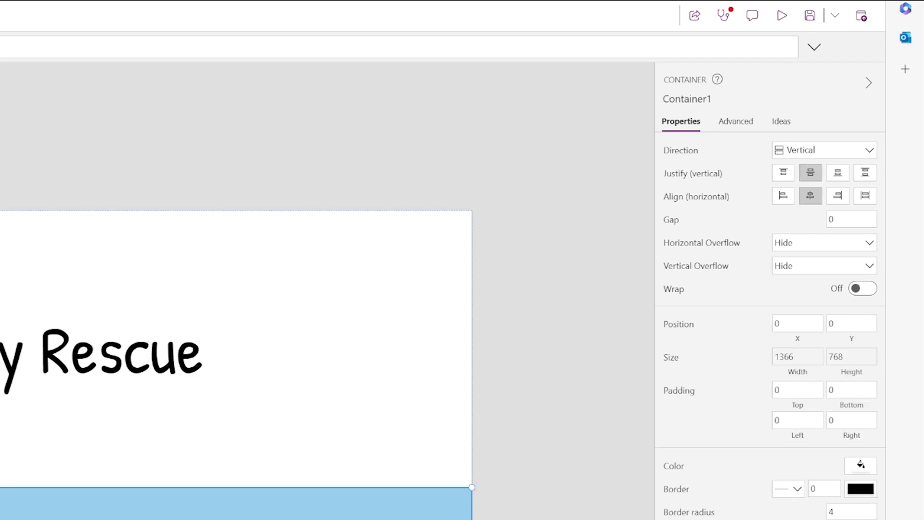
# Set the fill portions of the conTitle container to 5.
pyautogui.click(58, 511)
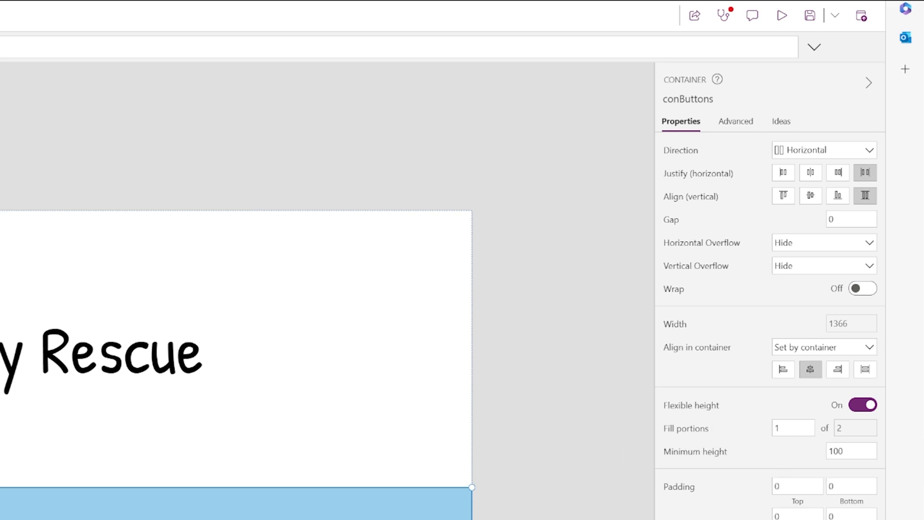
pyautogui.click(236, 348)
pyautogui.moveTo(790, 428); pyautogui.dragTo(730, 421)
pyautogui.write('5')
pyautogui.press('Return')
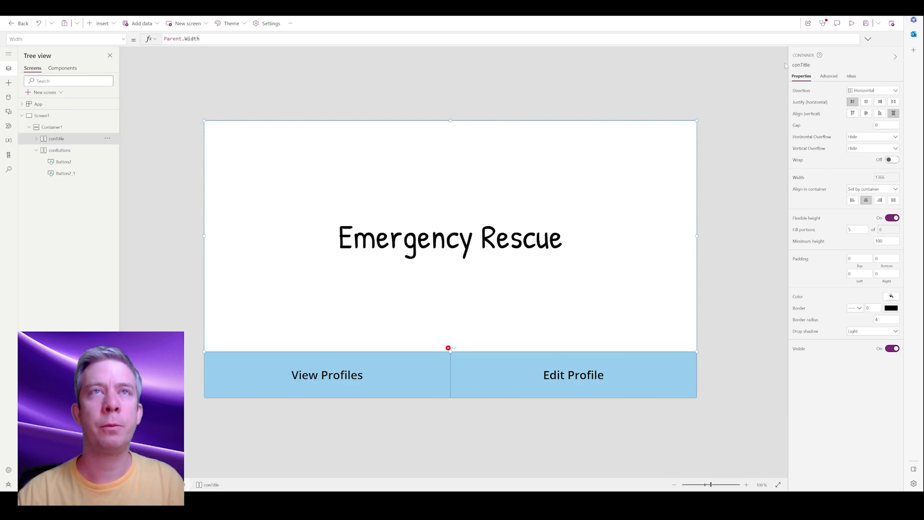
# Preview the app on the Apple iPhone 12, 13, 14 device size and close the preview.
pyautogui.click(852, 23)
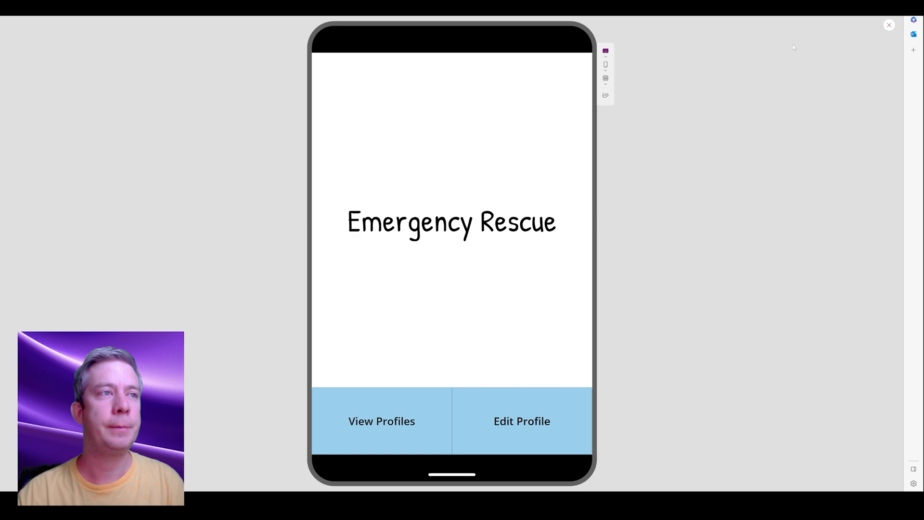
pyautogui.click(606, 65)
pyautogui.click(641, 144)
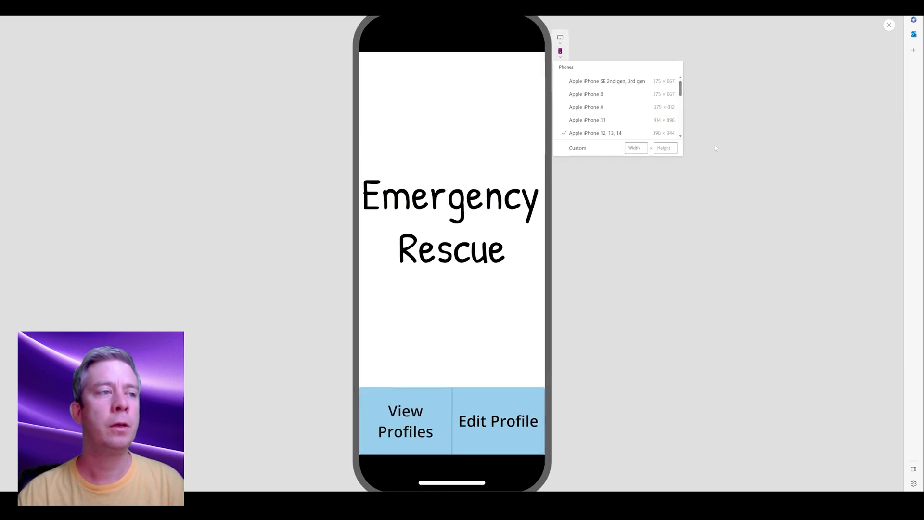
pyautogui.click(704, 305)
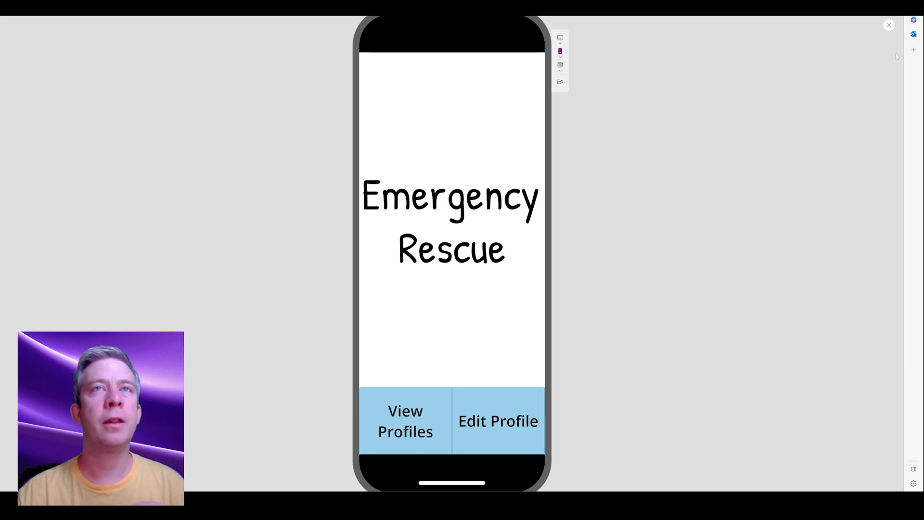
pyautogui.click(888, 26)
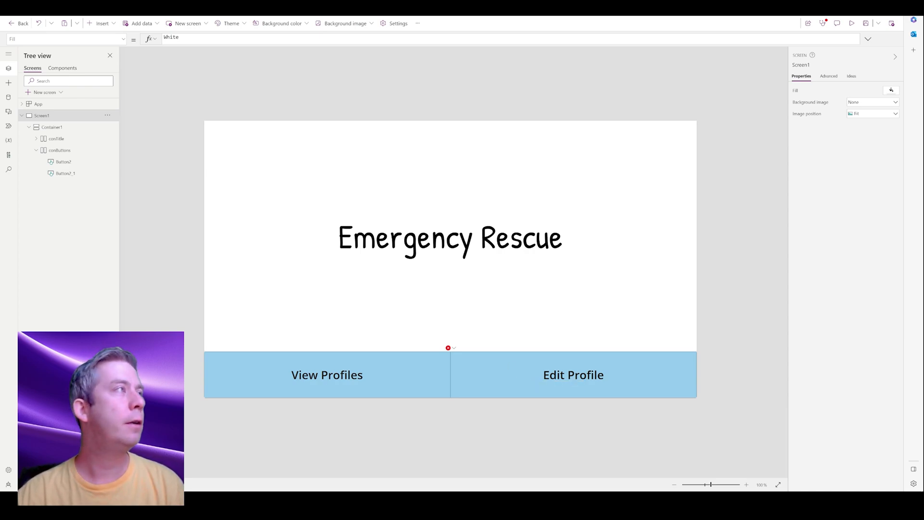
# Insert a People icon into the conButtons container.
pyautogui.click(77, 151)
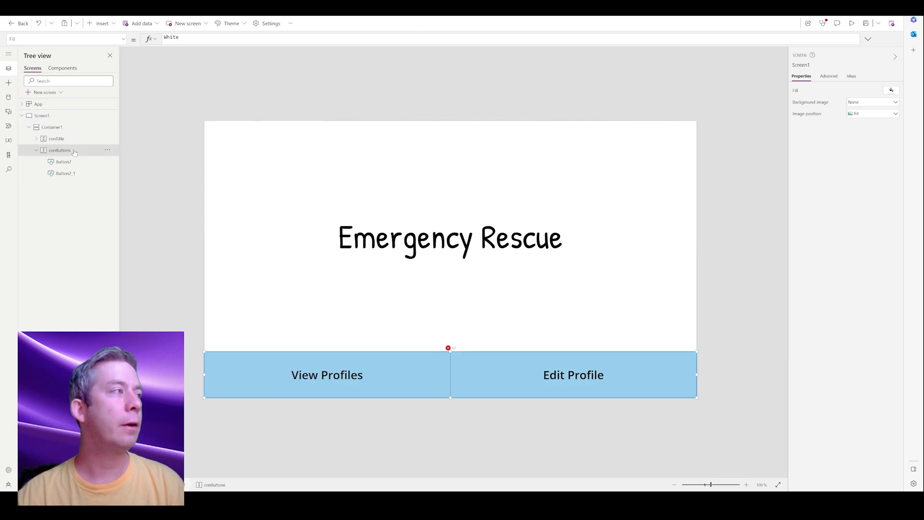
pyautogui.click(102, 24)
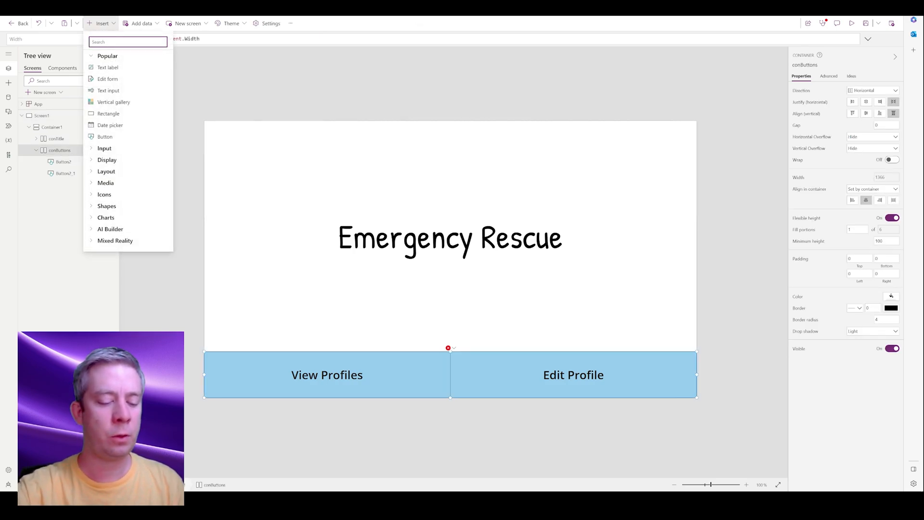
pyautogui.write('peopl')
pyautogui.click(116, 68)
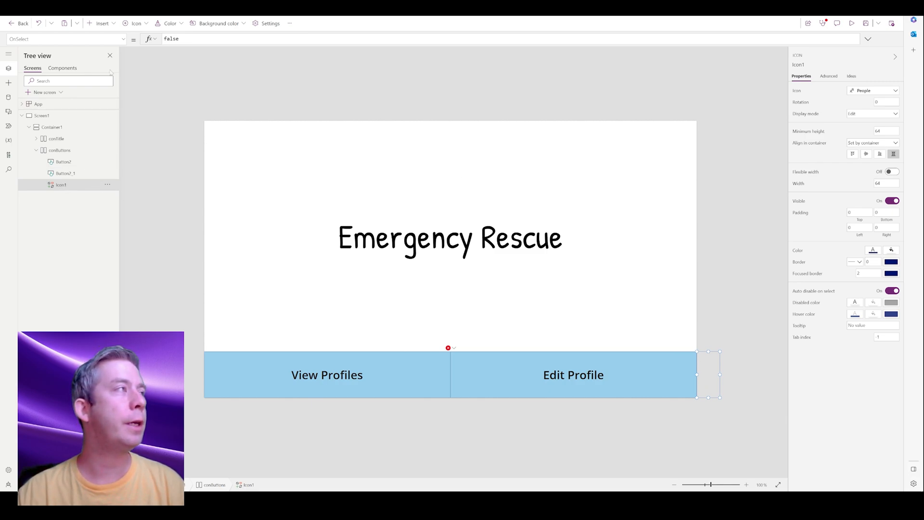
# Set the People icon's Width property to the formula Parent.Width/2.
pyautogui.click(123, 39)
pyautogui.scroll(-10, 63, 140)
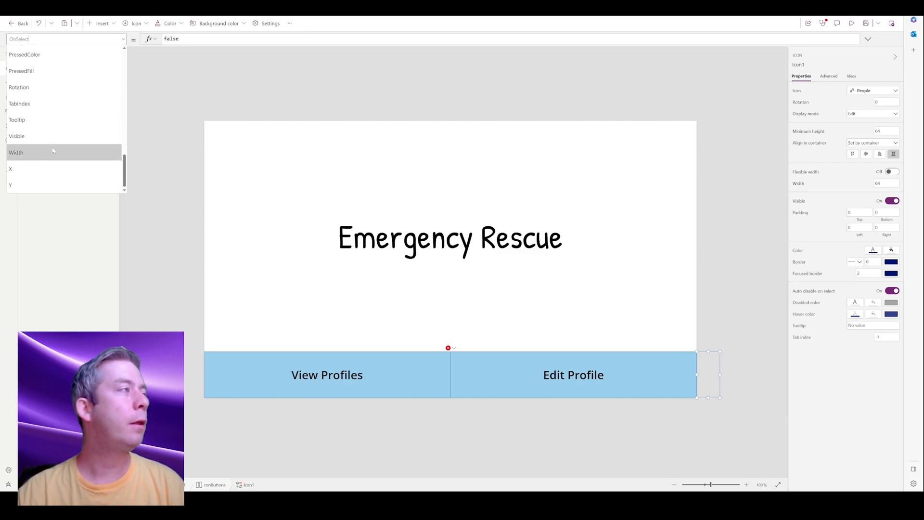
pyautogui.click(53, 152)
pyautogui.write('Parent.Width/2')
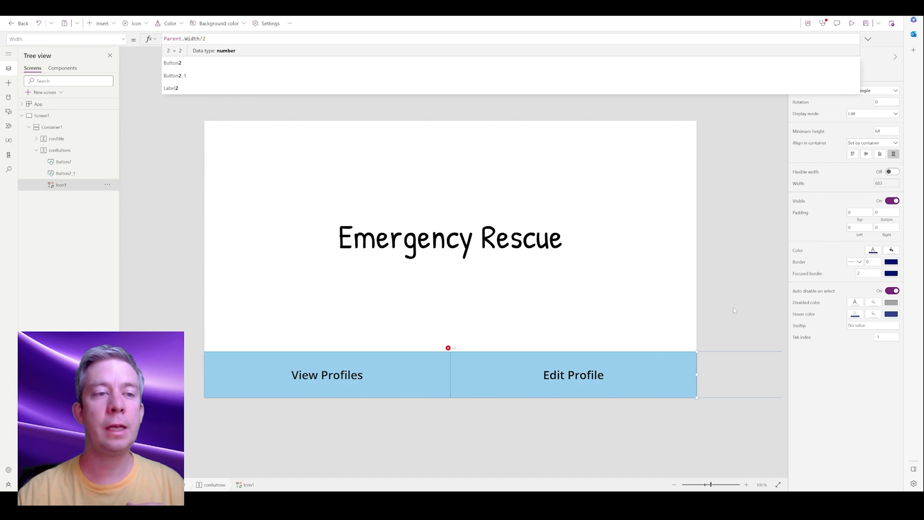
pyautogui.click(447, 399)
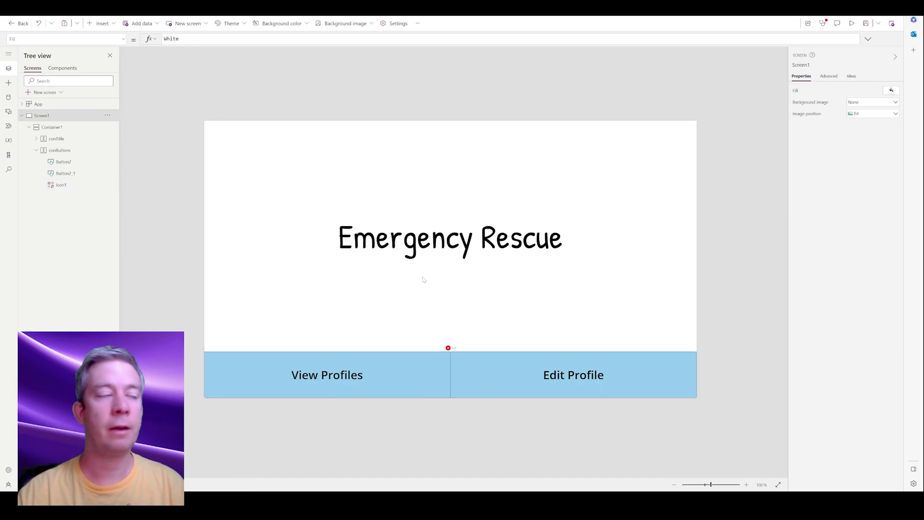
pyautogui.click(61, 185)
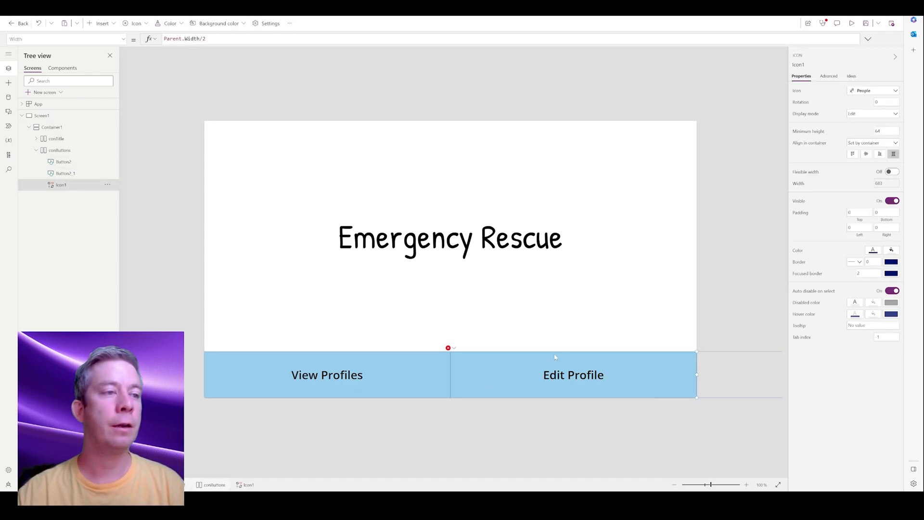
# Set the Edit Profile button's Visible property to If(Parent.Width<300,false,true) and check the result in the phone preview.
pyautogui.click(71, 177)
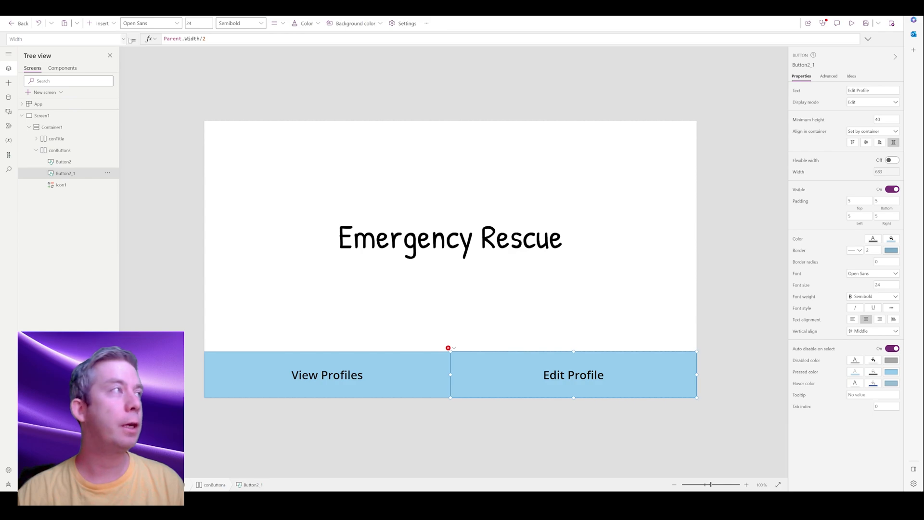
pyautogui.click(67, 39)
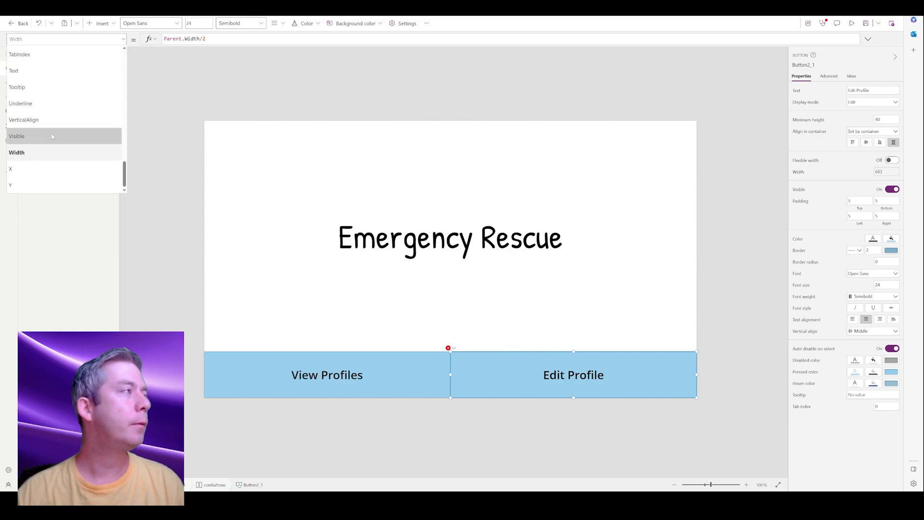
pyautogui.click(55, 135)
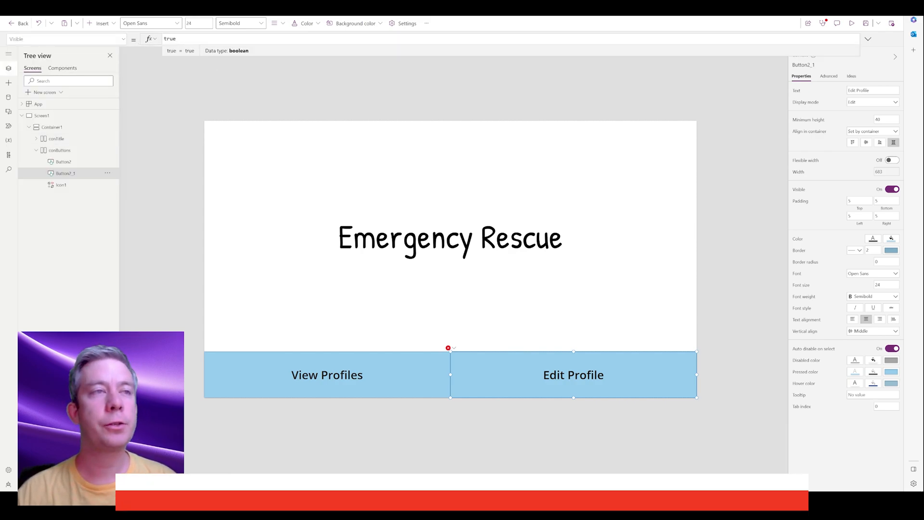
pyautogui.write('If(')
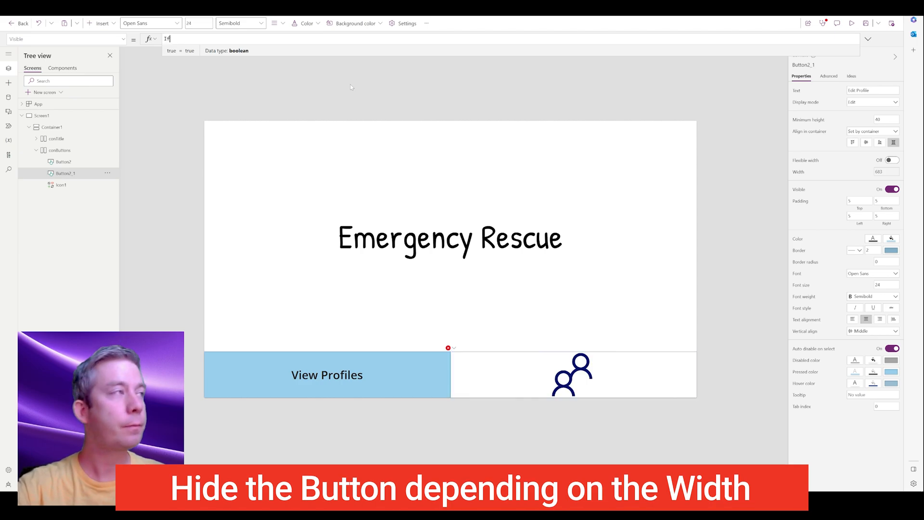
pyautogui.write('Parent')
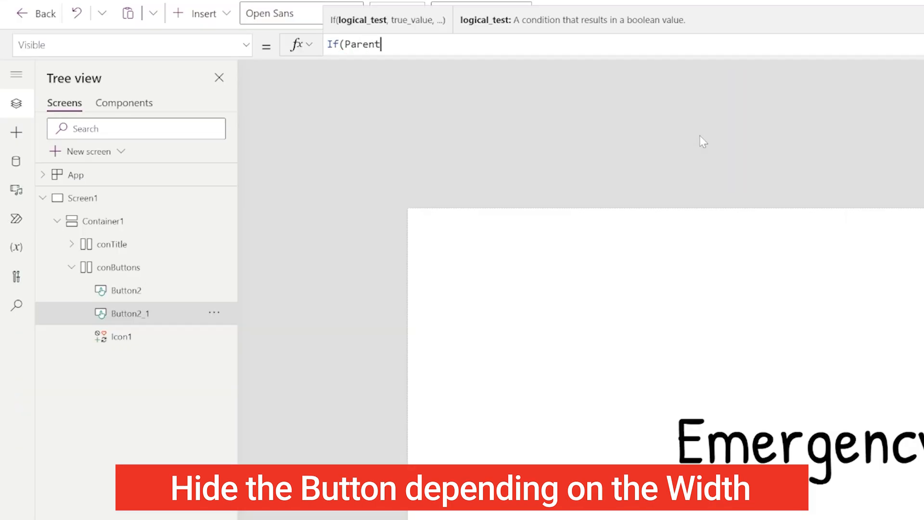
pyautogui.write('.Width<')
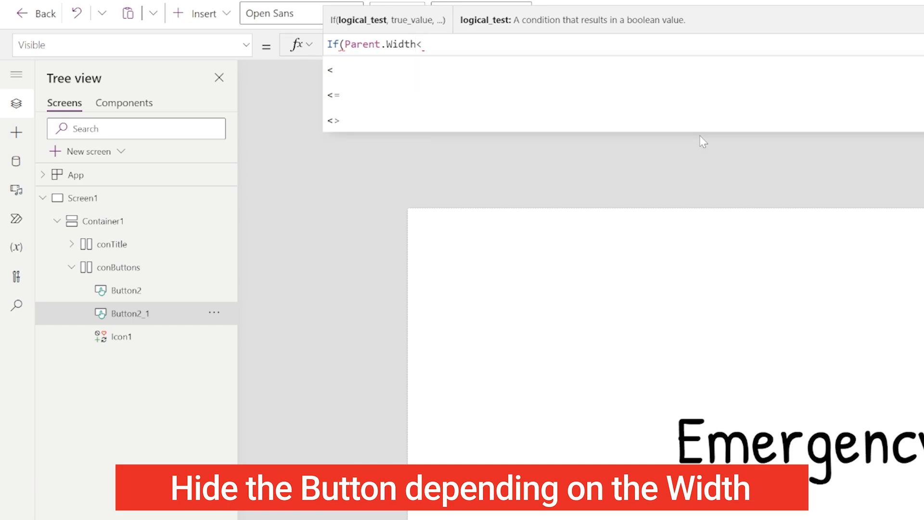
pyautogui.write('3')
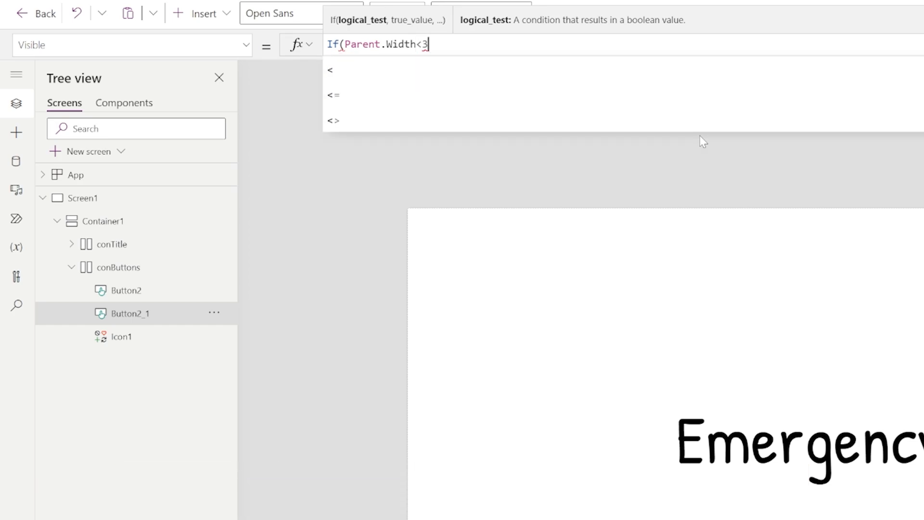
pyautogui.write('00,')
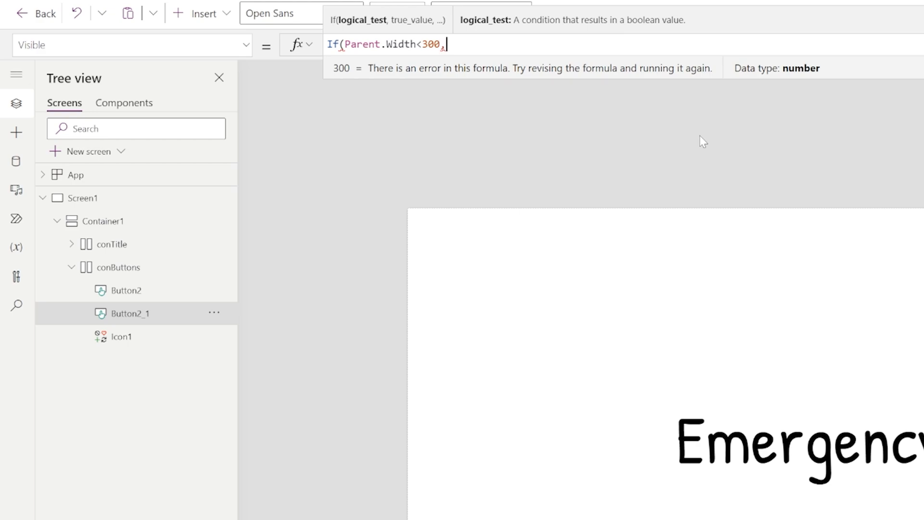
pyautogui.write('false,true)')
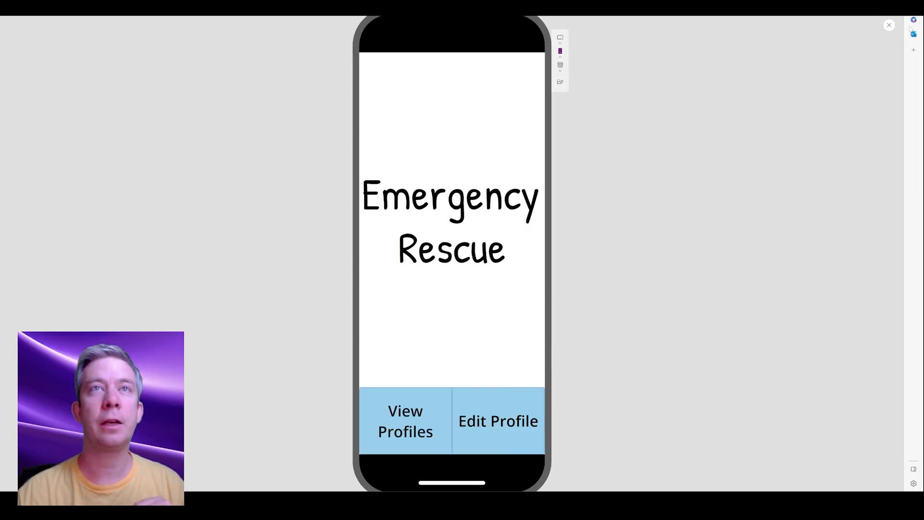
pyautogui.click(890, 25)
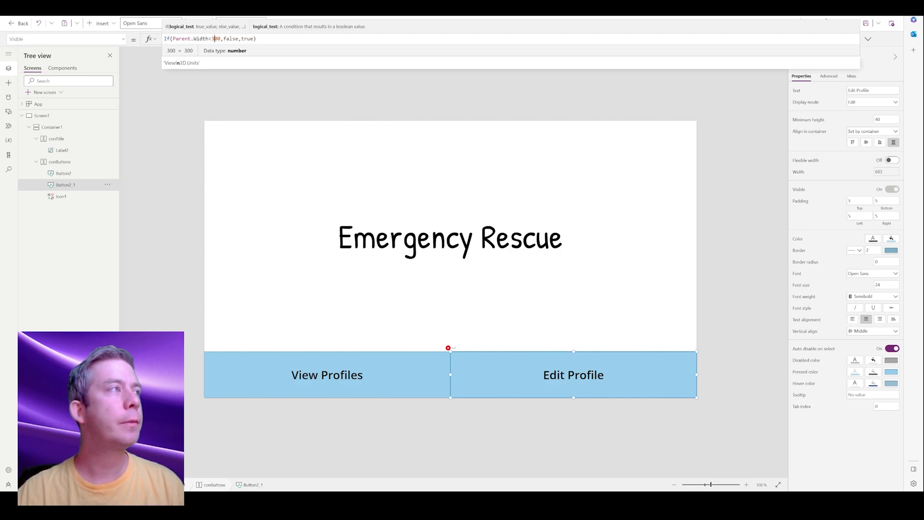
# Change the width threshold in the Edit Profile button's Visible formula to 700 and preview the app on the phone size.
pyautogui.hotkey('shift', 'Right')
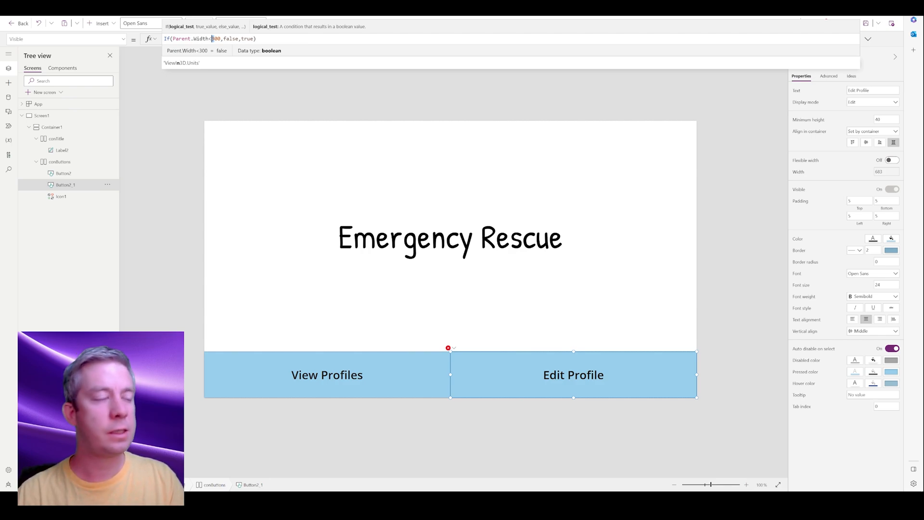
pyautogui.write('7')
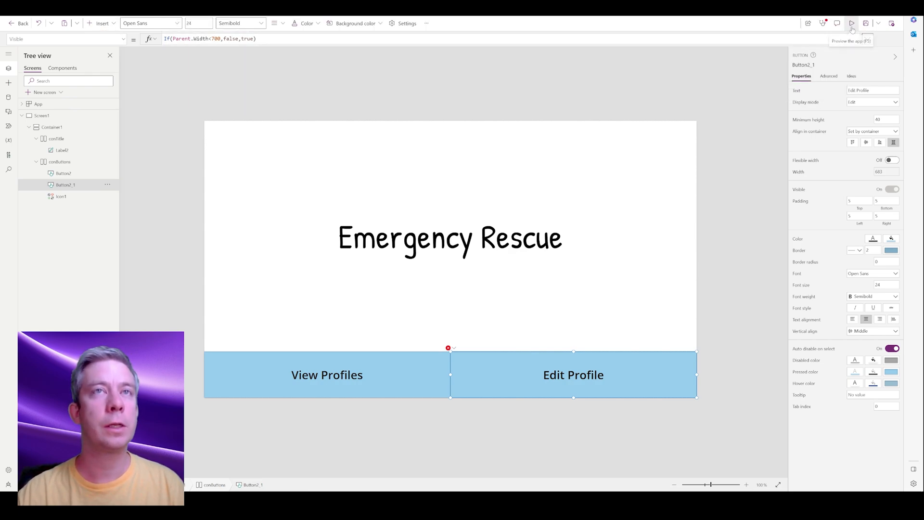
pyautogui.click(851, 24)
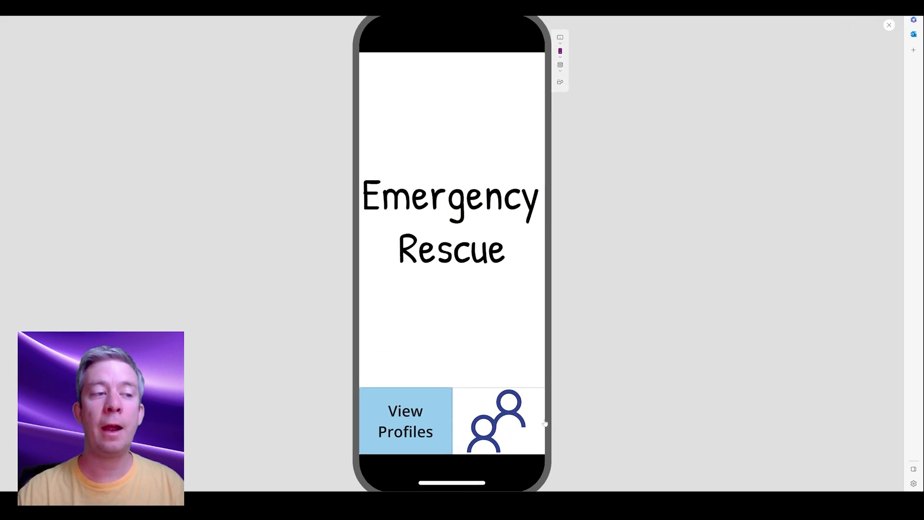
# Set the People icon to stretch vertically in its container, fill it with the buttons' light blue, and check it in the preview.
pyautogui.click(505, 428)
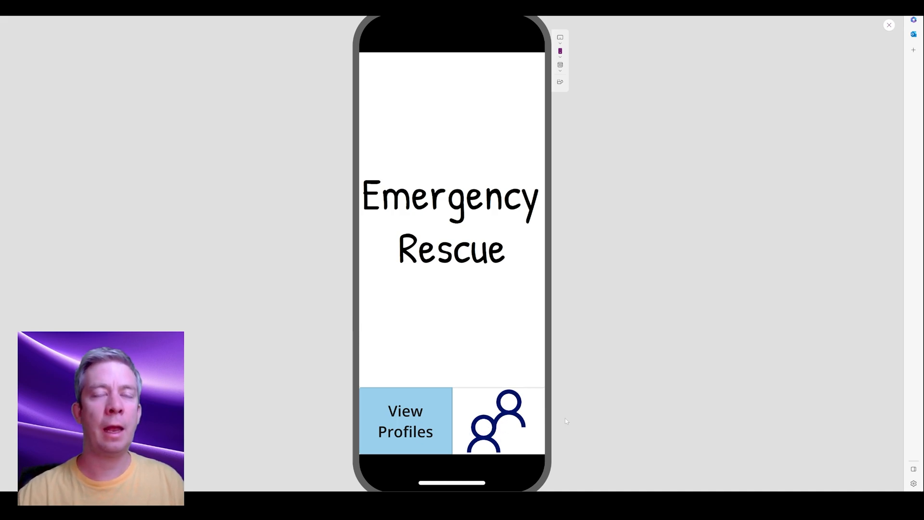
pyautogui.click(888, 26)
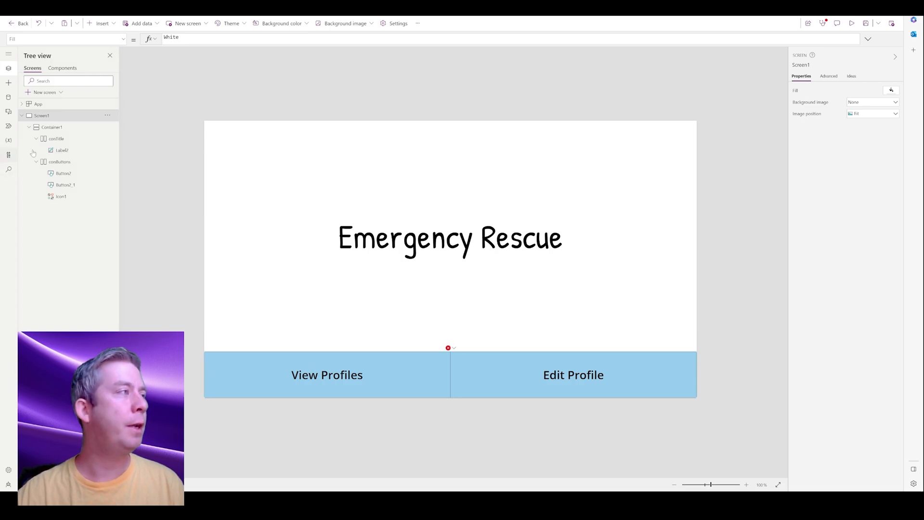
pyautogui.click(61, 197)
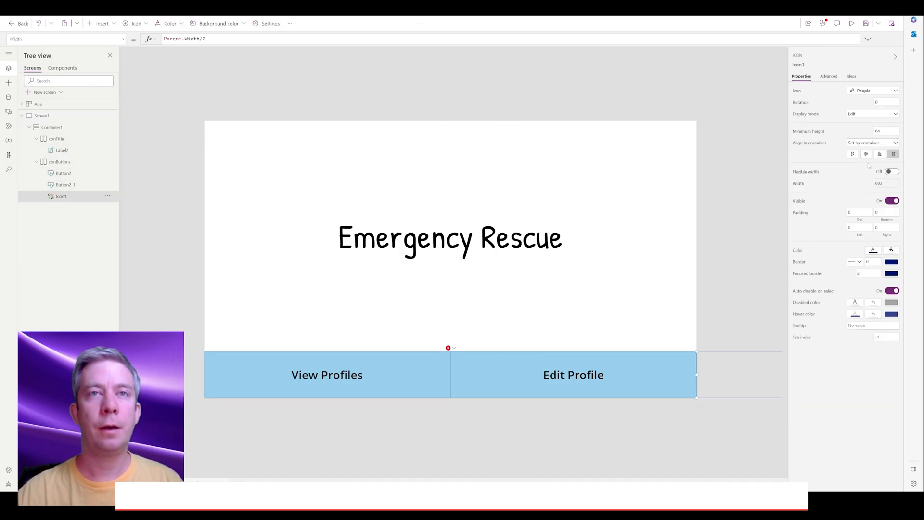
pyautogui.click(894, 154)
pyautogui.click(892, 250)
pyautogui.click(832, 230)
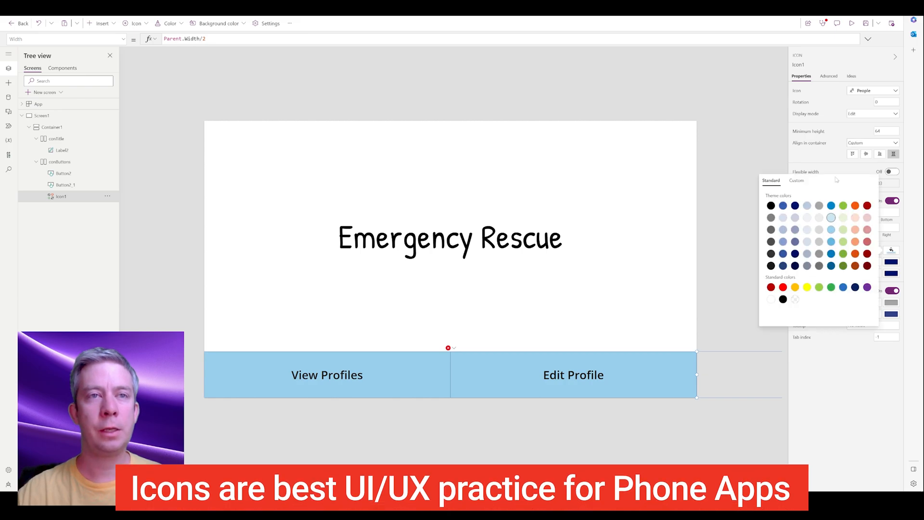
pyautogui.click(852, 23)
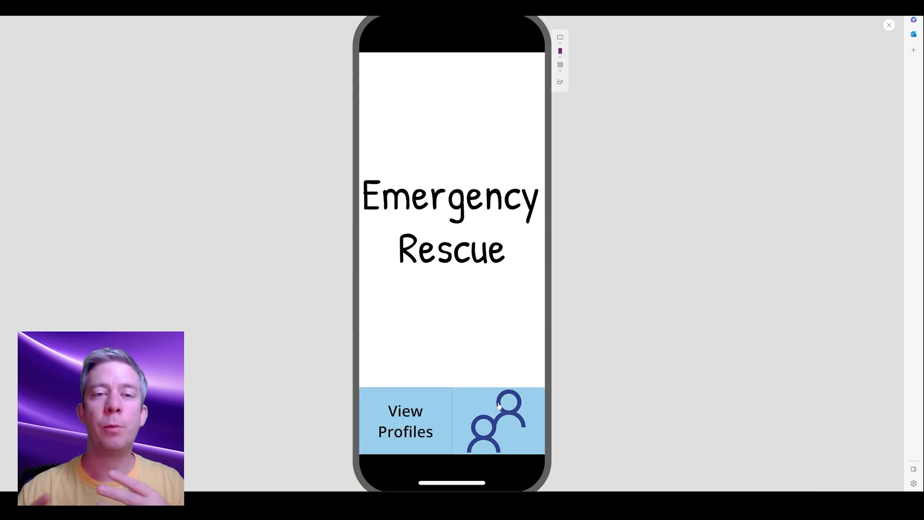
pyautogui.click(890, 25)
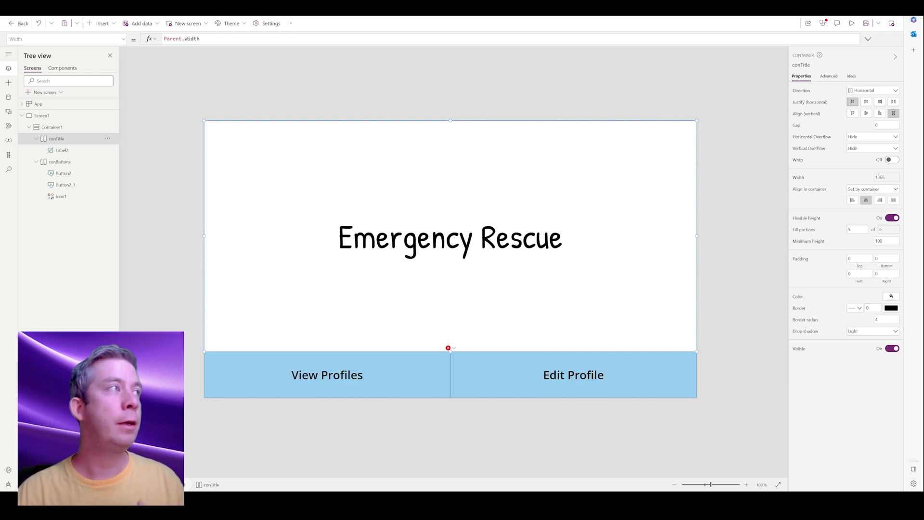
pyautogui.click(99, 23)
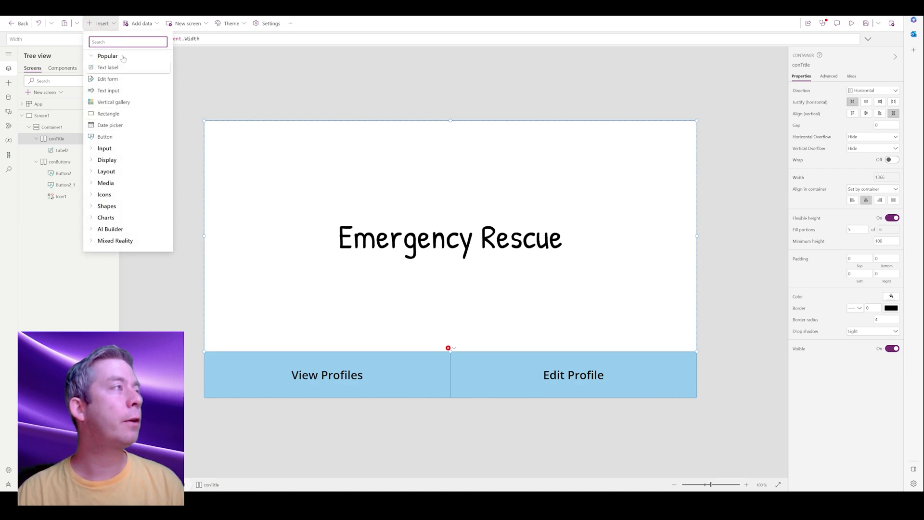
pyautogui.write('caontin')
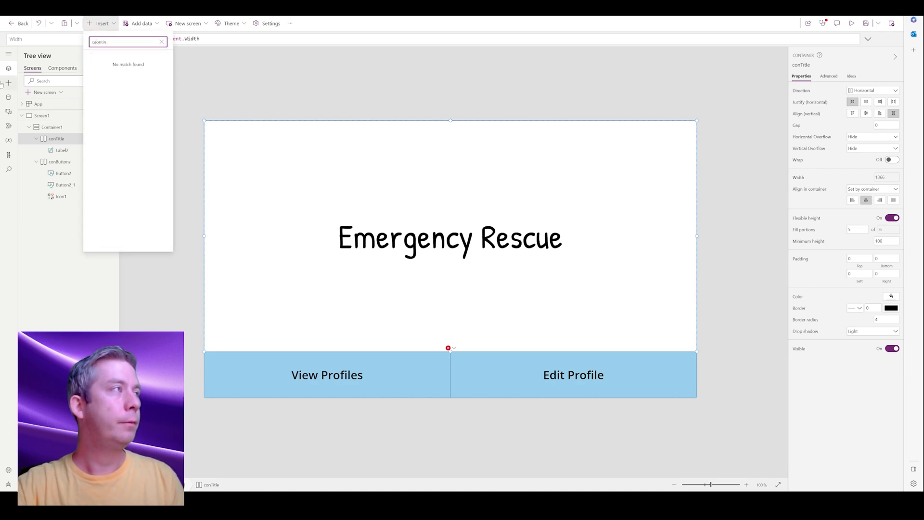
pyautogui.press('BackSpace')
pyautogui.press('BackSpace')
pyautogui.press('BackSpace')
pyautogui.press('BackSpace')
pyautogui.press('BackSpace')
pyautogui.write('on')
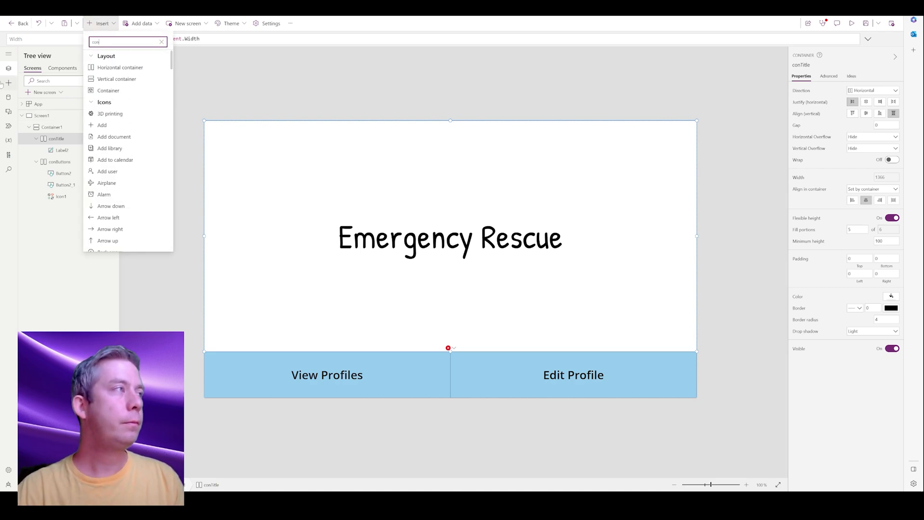
# Insert a horizontal container directly inside Container1, below the conButtons container.
pyautogui.click(52, 128)
pyautogui.click(116, 25)
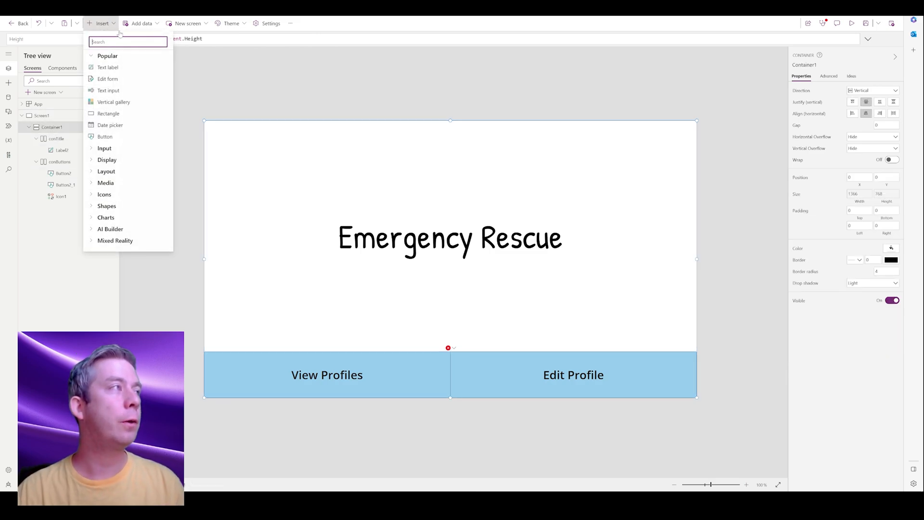
pyautogui.write('caonti')
pyautogui.press('BackSpace')
pyautogui.press('BackSpace')
pyautogui.press('BackSpace')
pyautogui.press('BackSpace')
pyautogui.press('BackSpace')
pyautogui.press('BackSpace')
pyautogui.write('con')
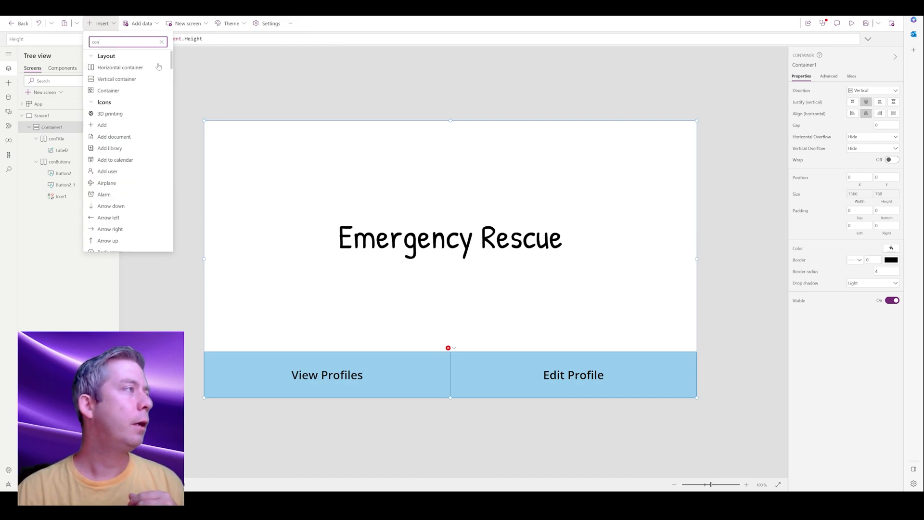
pyautogui.click(120, 68)
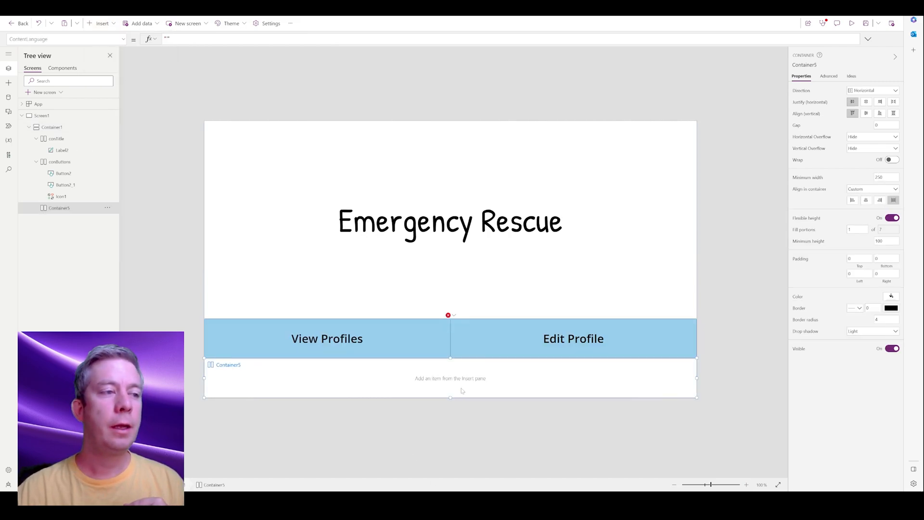
# Insert a text label into the new bottom container and stretch it to the container's full height.
pyautogui.click(101, 23)
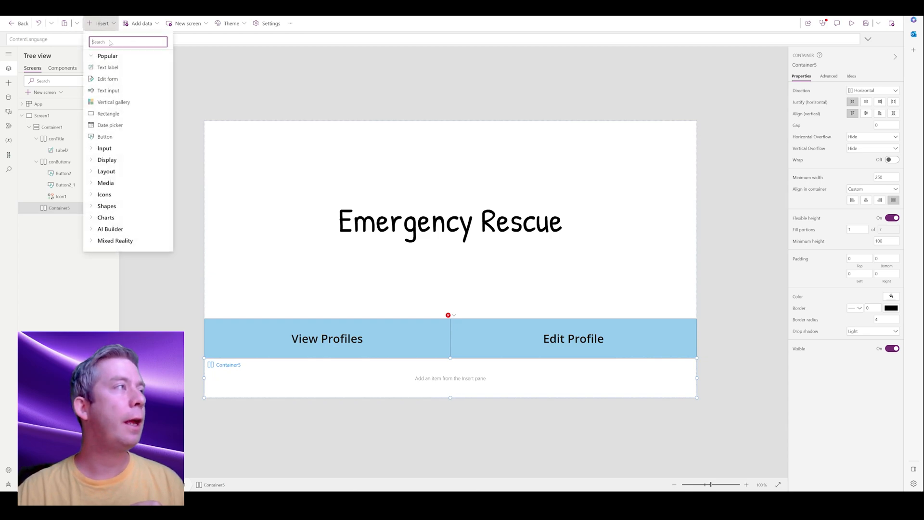
pyautogui.click(108, 68)
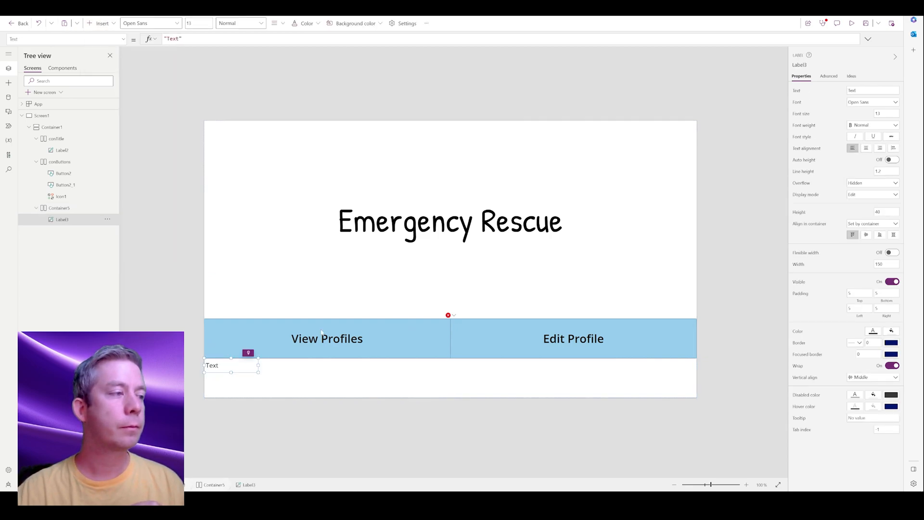
pyautogui.click(894, 235)
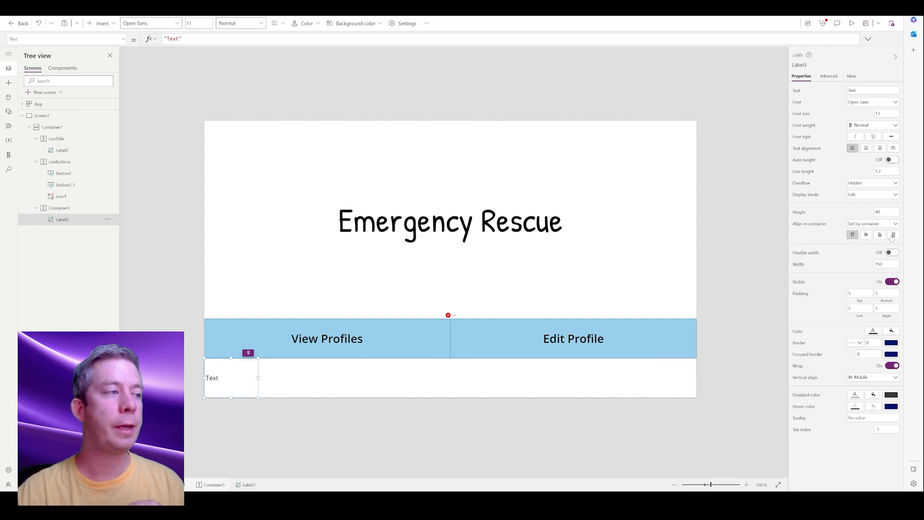
# Set the new label's Width property to the formula Parent.Width and center its text.
pyautogui.click(124, 39)
pyautogui.click(16, 135)
pyautogui.write('Parent.Width')
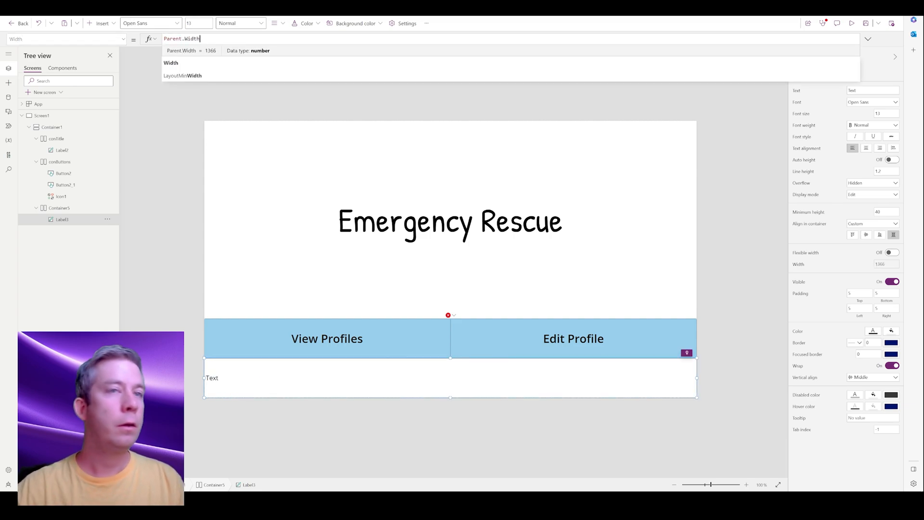
pyautogui.click(867, 148)
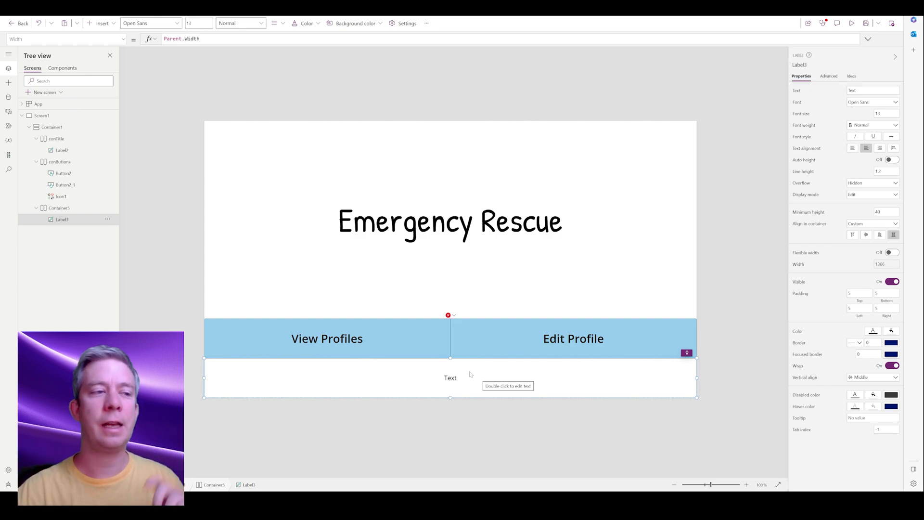
# Set the bottom label's Text property to the formula Self.Width.
pyautogui.click(124, 39)
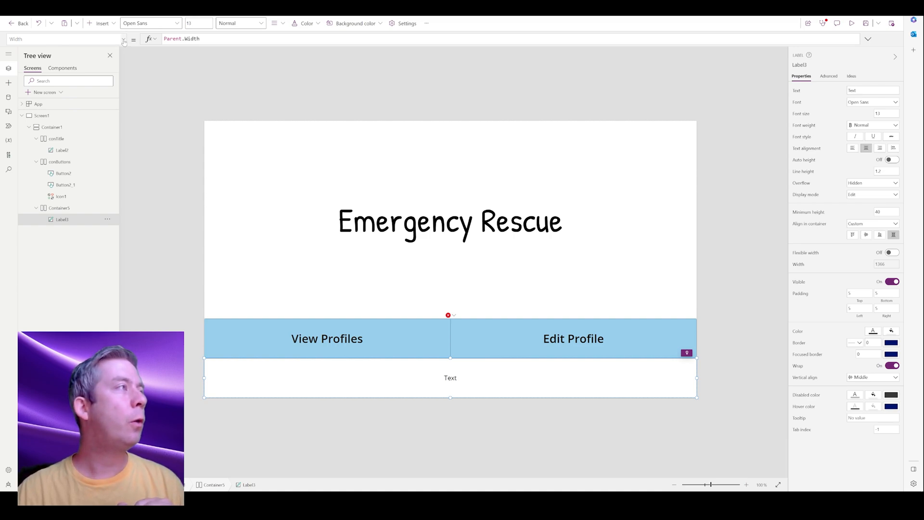
pyautogui.scroll(-3, 67, 120)
pyautogui.click(69, 118)
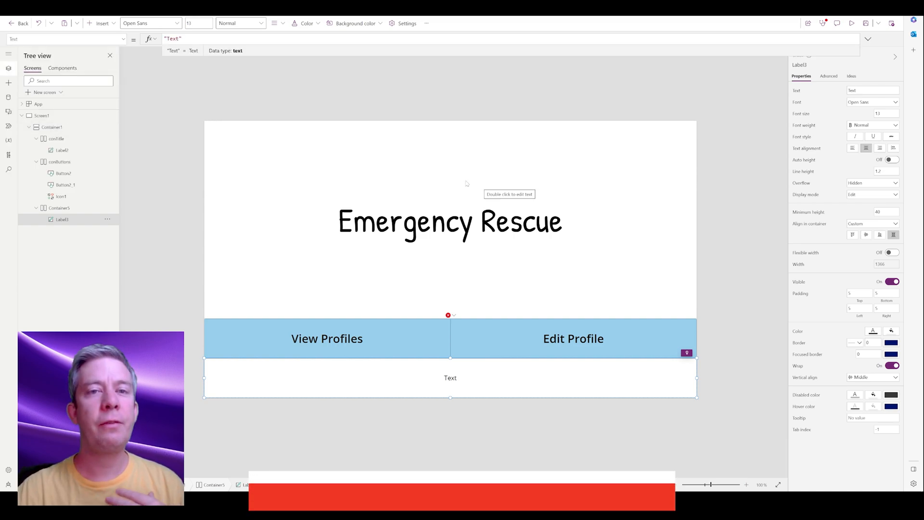
pyautogui.moveTo(183, 39); pyautogui.dragTo(76, 26)
pyautogui.write('Self.Width')
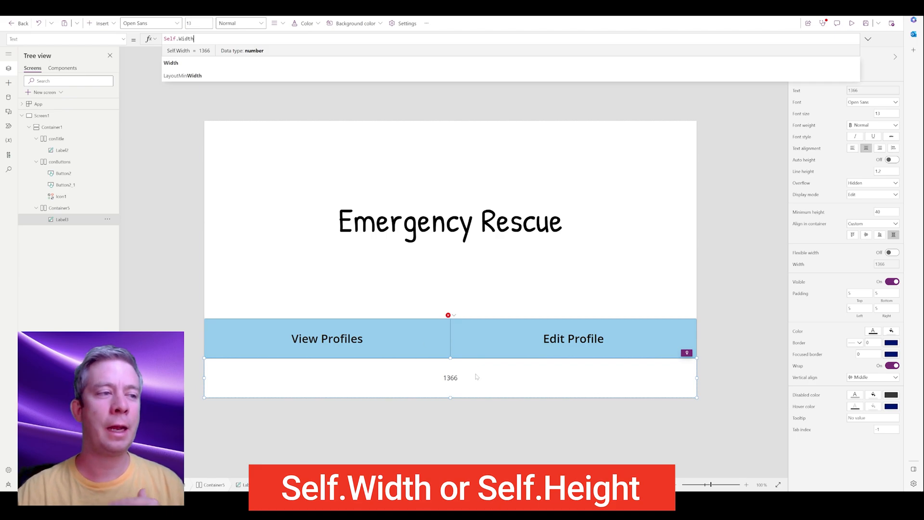
# Preview the app on phone sizes including Apple iPhone 11 and Apple iPhone 14 Plus to compare the screen widths on the label.
pyautogui.click(852, 23)
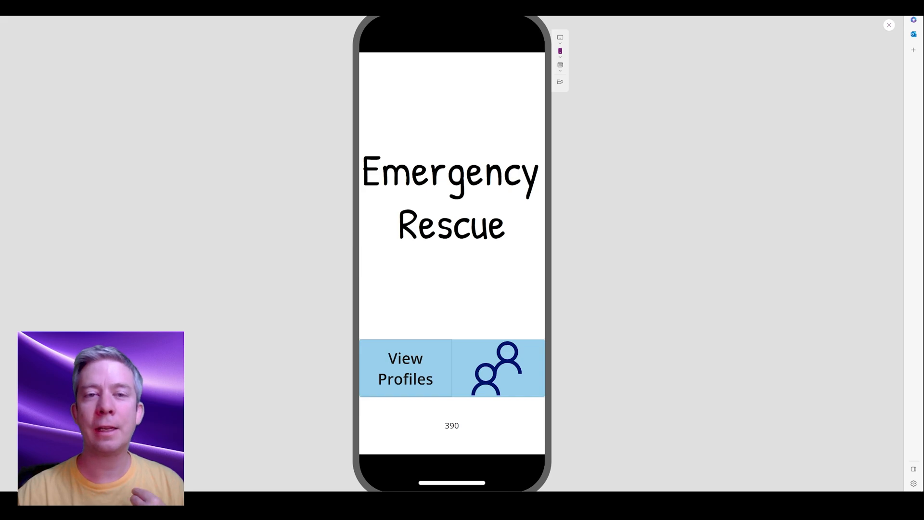
pyautogui.doubleClick(452, 426)
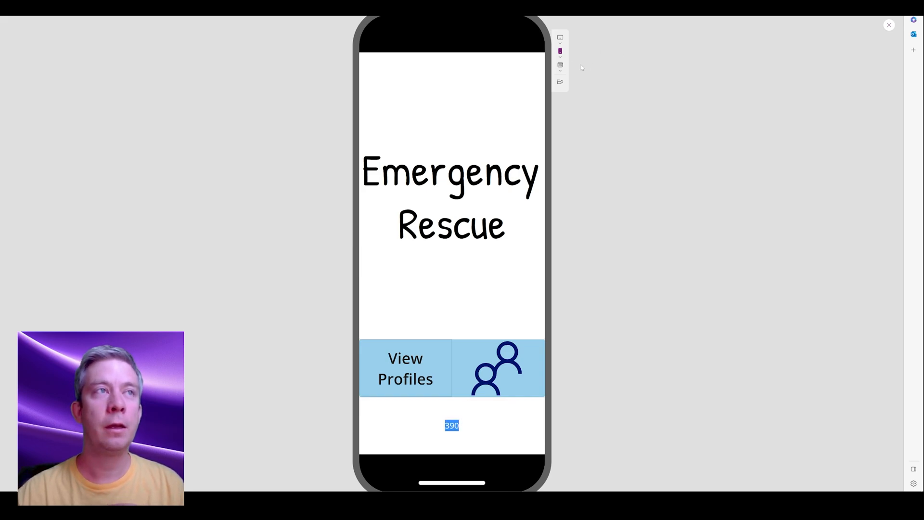
pyautogui.click(561, 58)
pyautogui.click(592, 124)
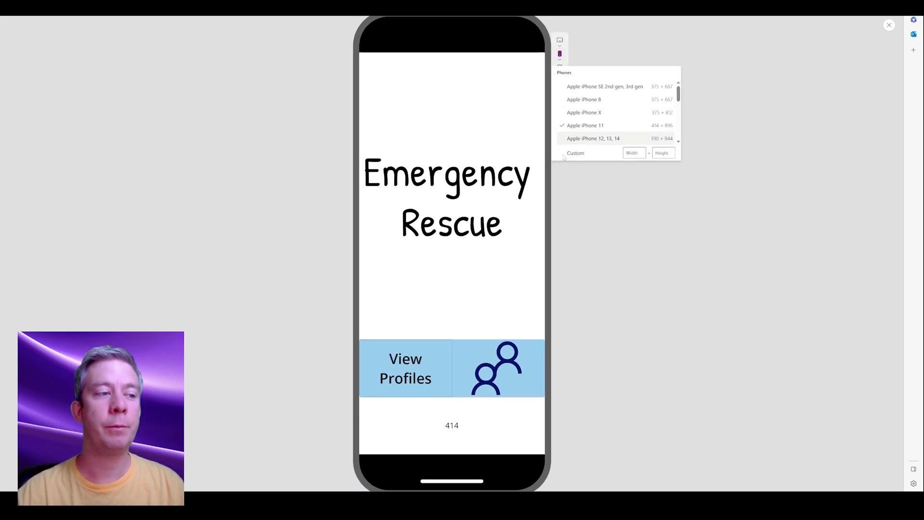
pyautogui.click(583, 113)
pyautogui.scroll(-2, 597, 124)
pyautogui.click(592, 113)
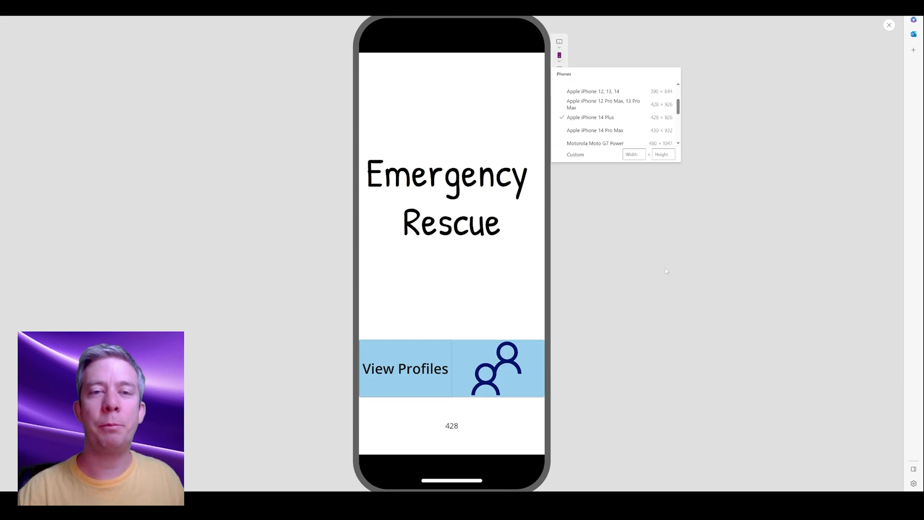
pyautogui.scroll(-1, 612, 140)
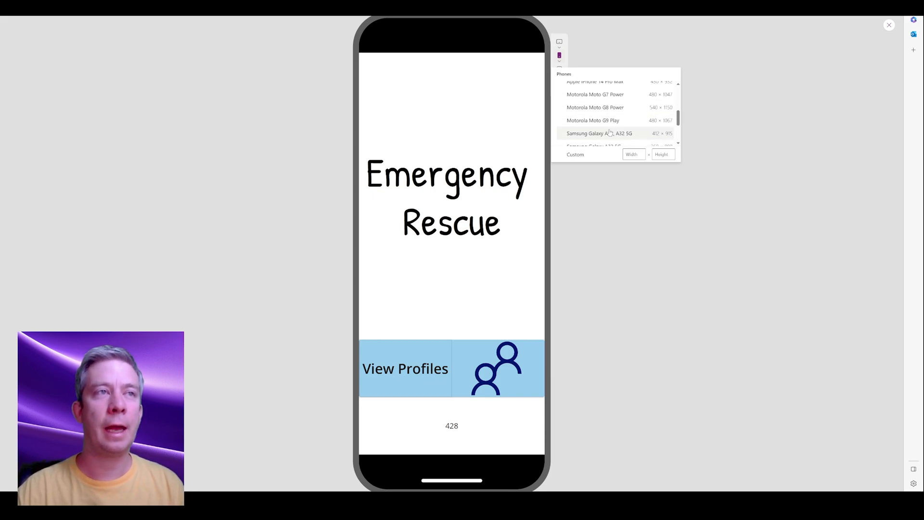
# Compare the layout and width on the Apple iPad 10.2" and Apple iPhone 12, 13, 14 preview sizes, and close the preview.
pyautogui.click(569, 66)
pyautogui.click(559, 71)
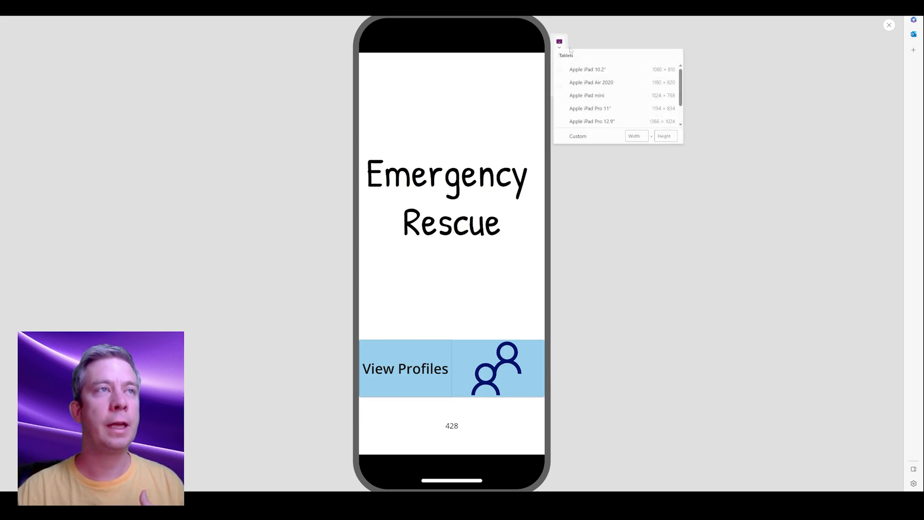
pyautogui.scroll(-2, 652, 114)
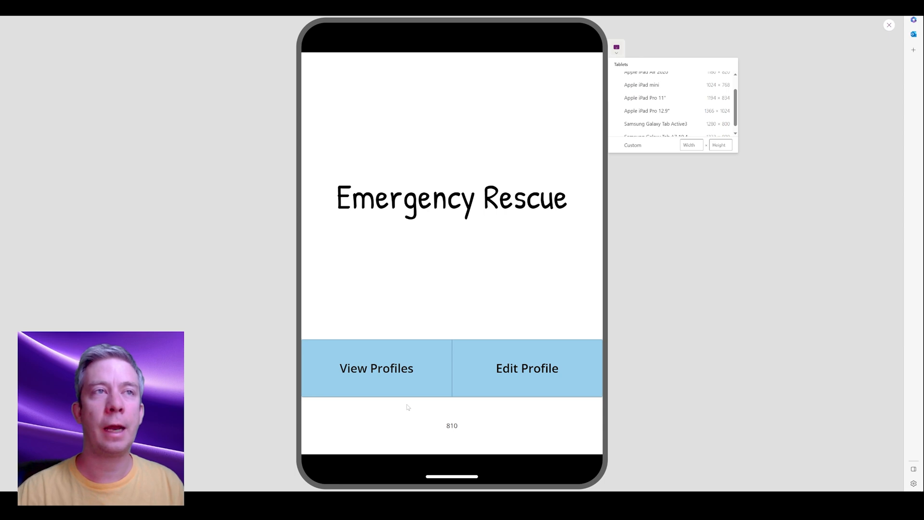
pyautogui.scroll(2, 665, 94)
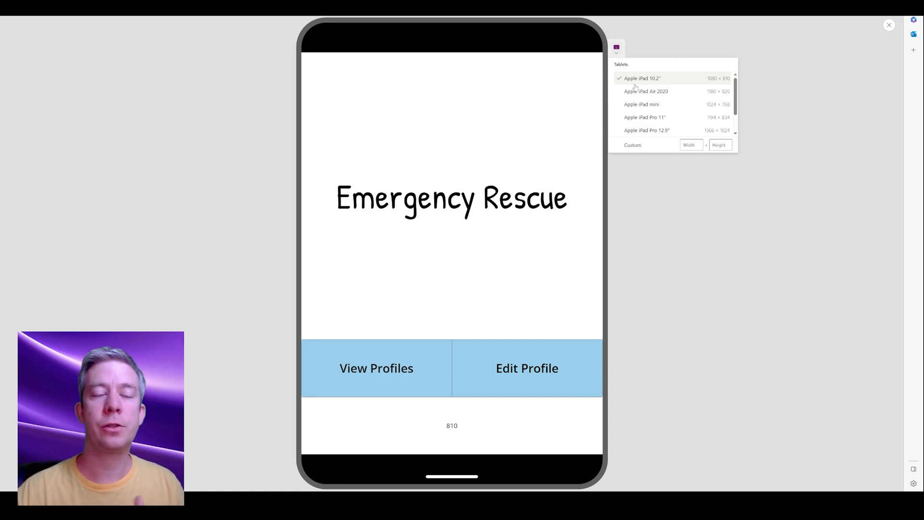
pyautogui.click(617, 51)
pyautogui.click(617, 64)
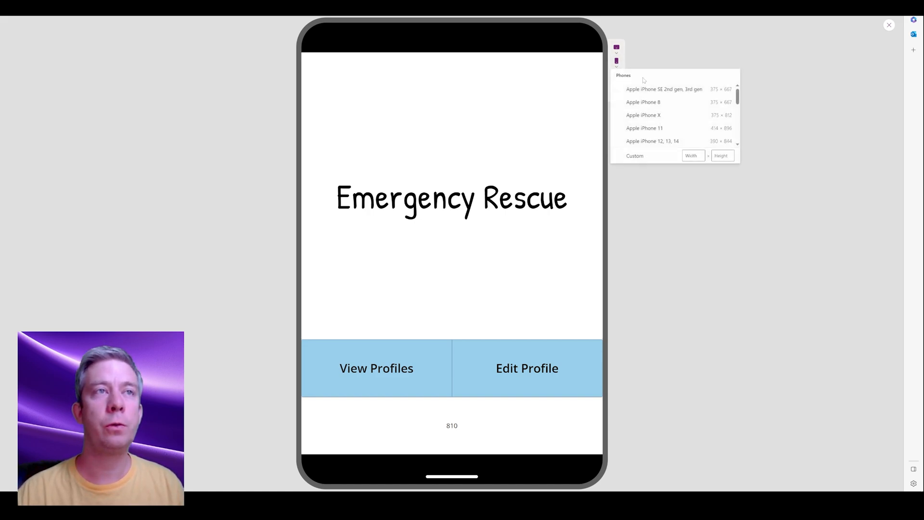
pyautogui.click(662, 141)
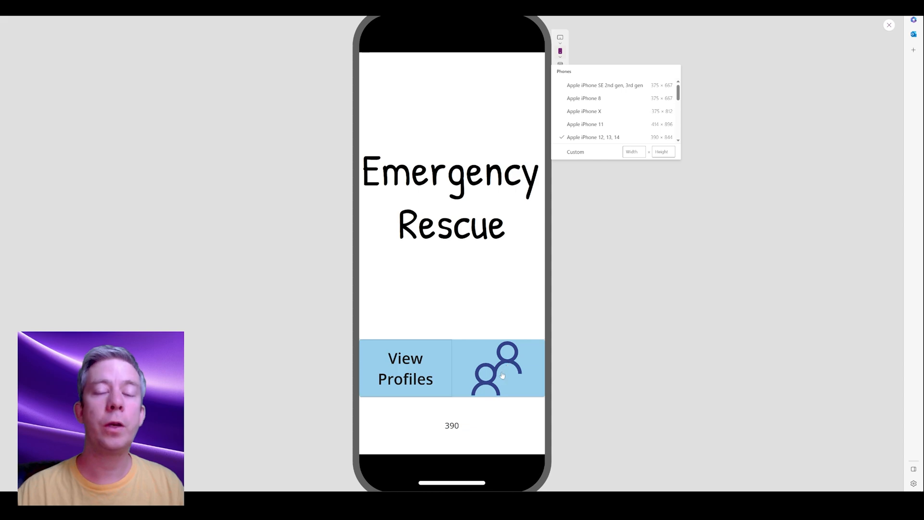
pyautogui.click(889, 25)
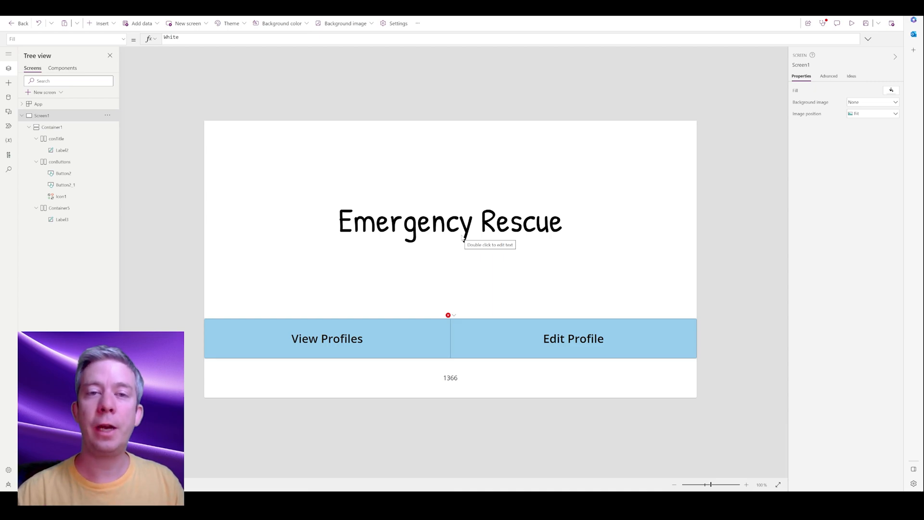
# Delete the bottom container together with its width label.
pyautogui.click(417, 387)
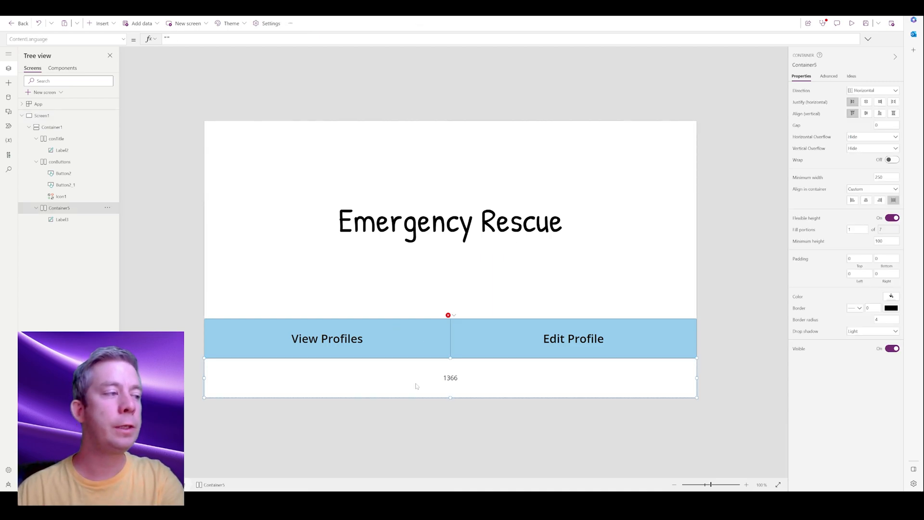
pyautogui.press('Delete')
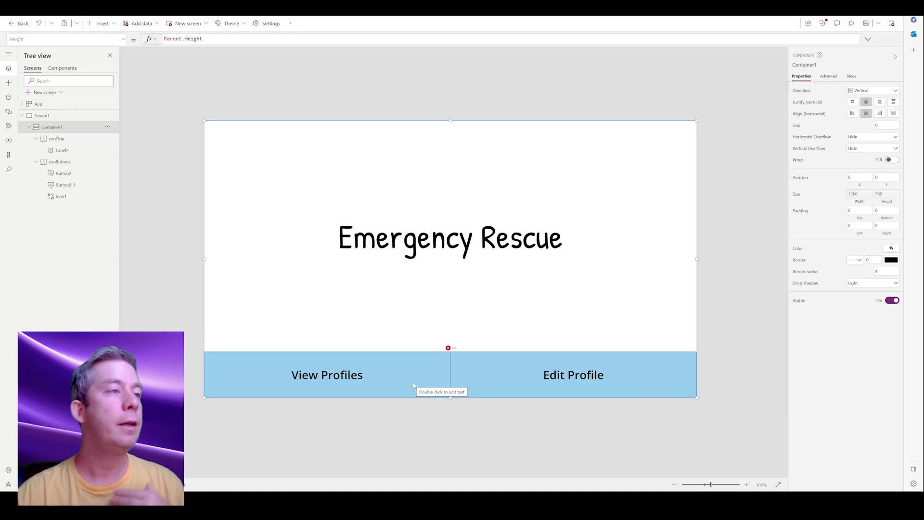
# Give the Emergency Rescue title label a black fill and white text.
pyautogui.click(385, 178)
pyautogui.click(728, 223)
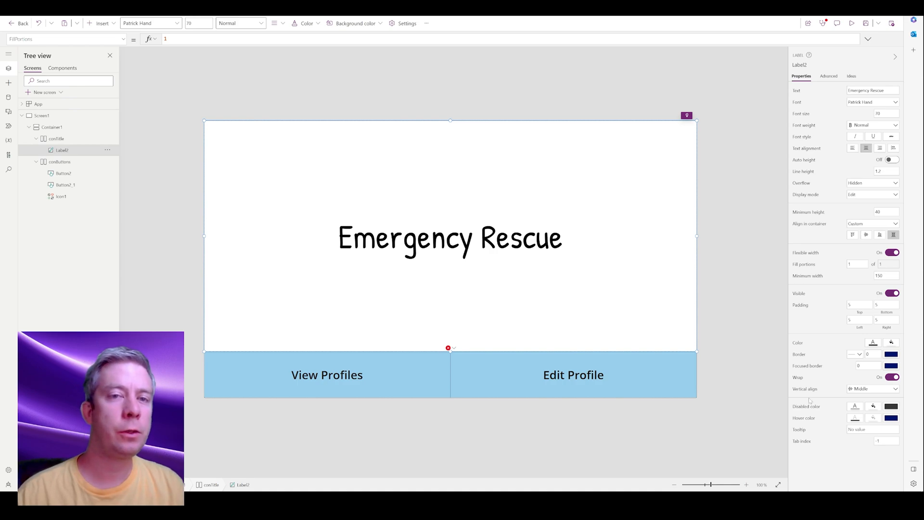
pyautogui.click(892, 342)
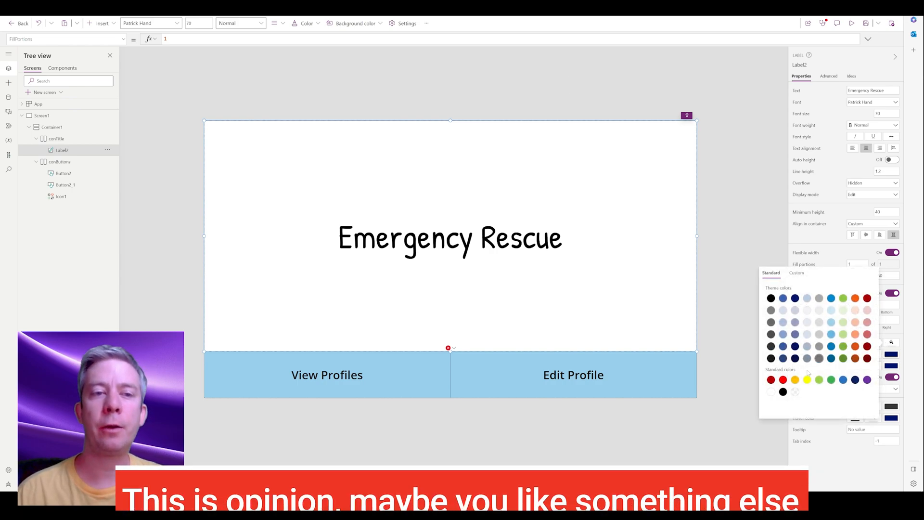
pyautogui.click(783, 392)
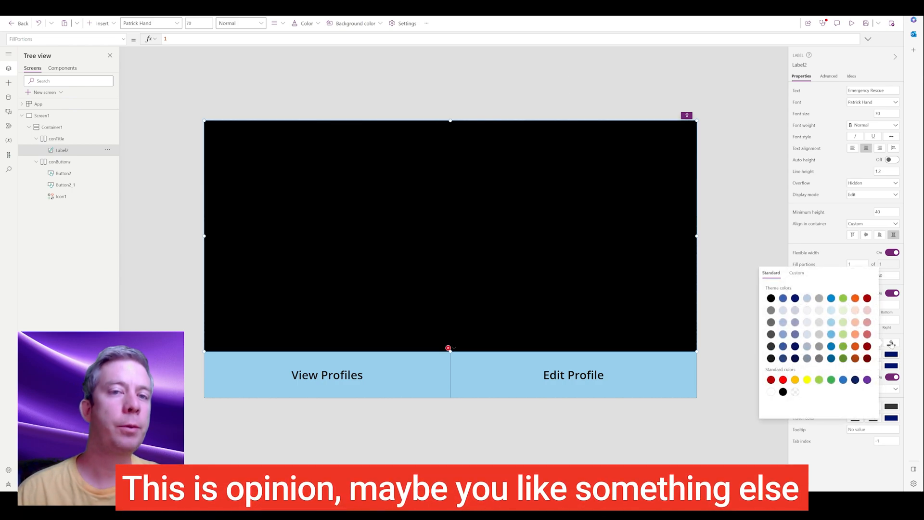
pyautogui.click(890, 341)
pyautogui.click(873, 343)
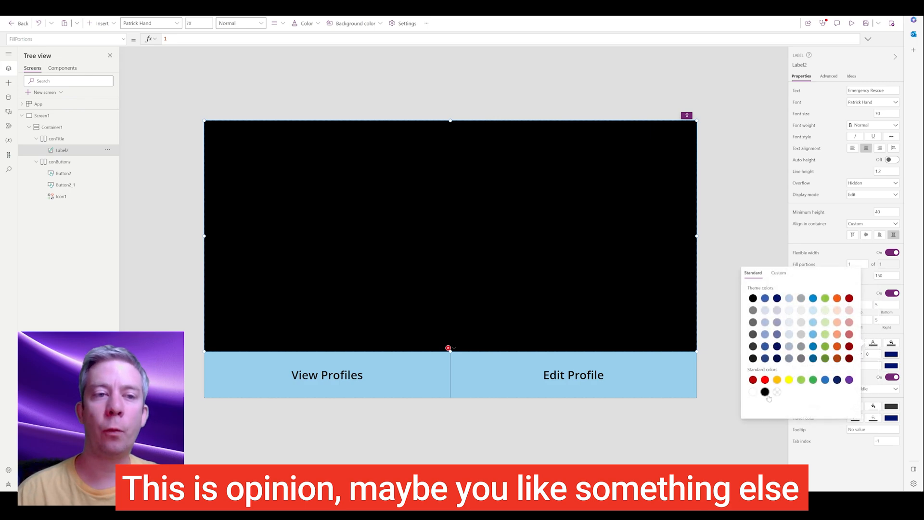
pyautogui.click(752, 392)
# Set the alpha of the title label's black fill to 70 as a custom colour.
pyautogui.click(891, 343)
pyautogui.click(892, 342)
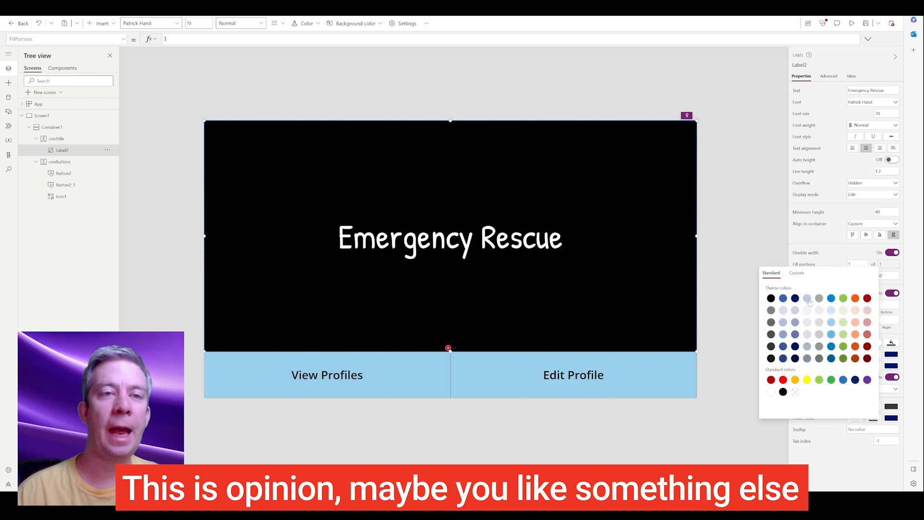
pyautogui.click(795, 273)
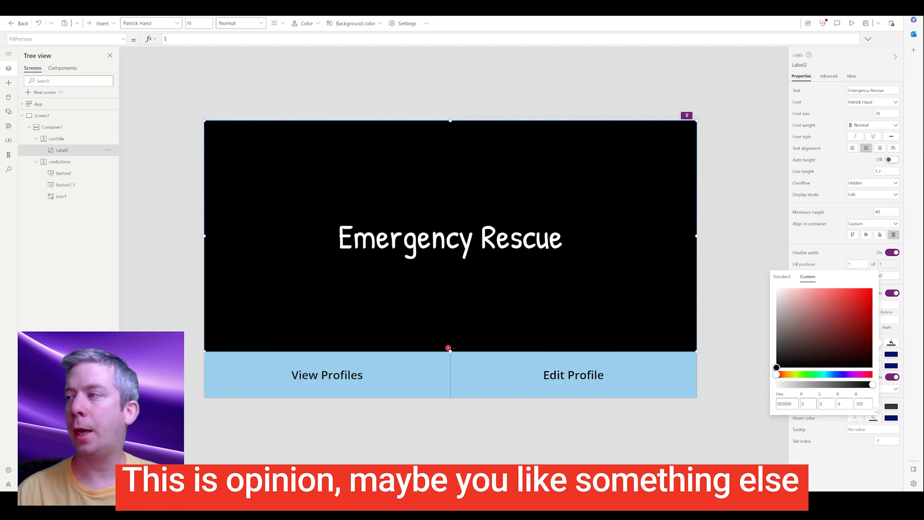
pyautogui.moveTo(865, 404); pyautogui.dragTo(858, 404)
pyautogui.write('70')
pyautogui.press('Return')
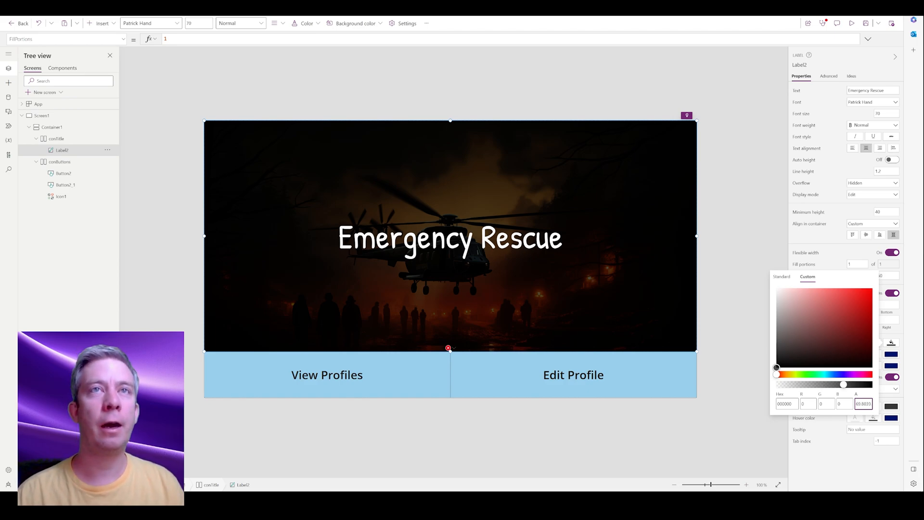
# Preview the styled title on the Apple iPhone 12, 13, 14 and Apple iPad Pro 12.9" sizes, and close the preview.
pyautogui.click(852, 23)
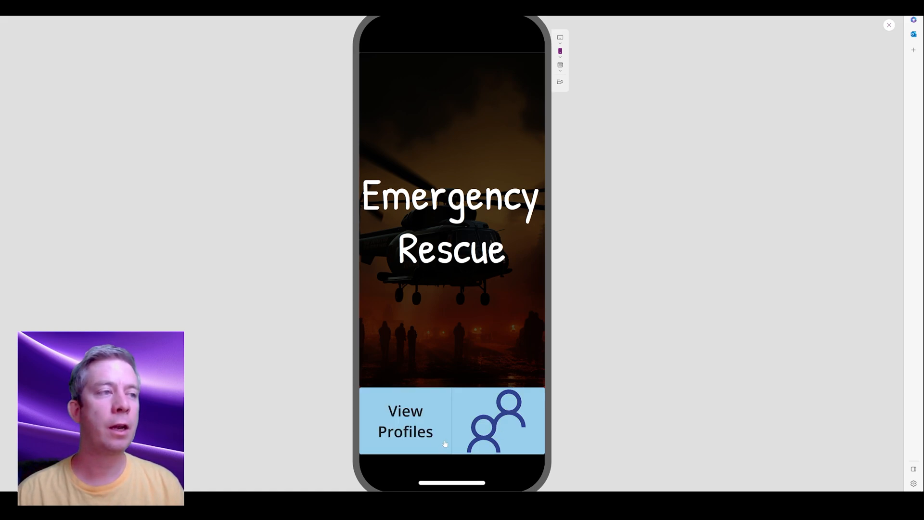
pyautogui.click(560, 52)
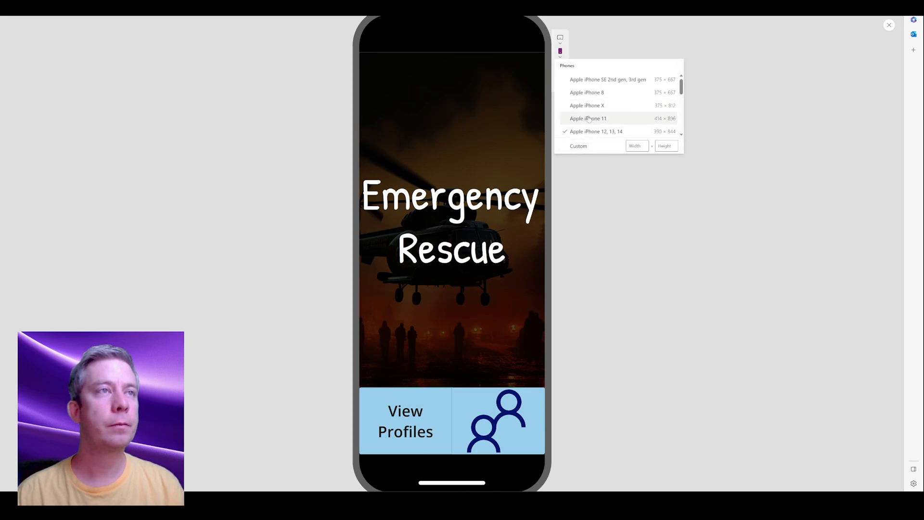
pyautogui.click(560, 37)
pyautogui.click(593, 118)
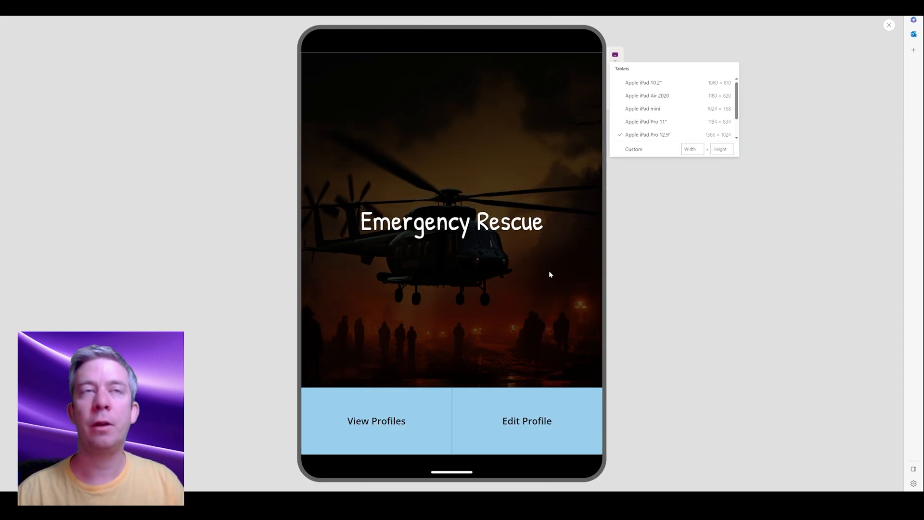
pyautogui.click(889, 25)
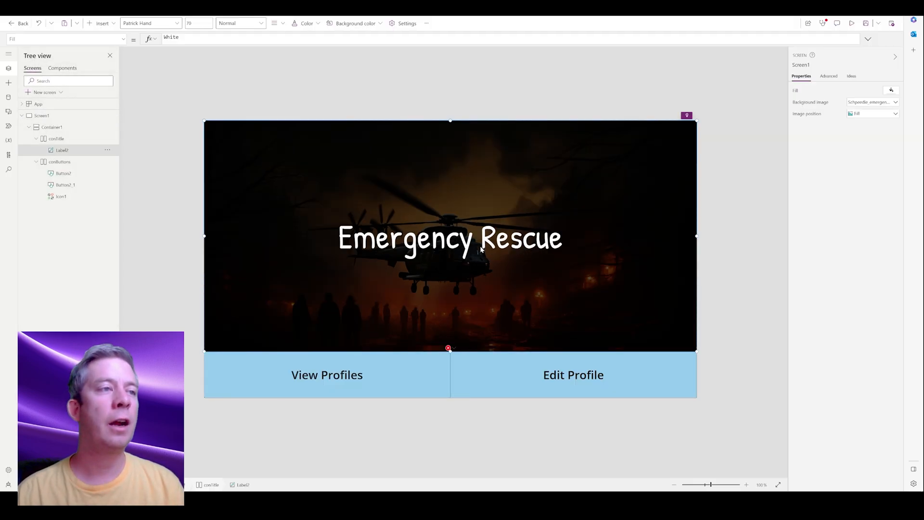
# Set the title label's font size to 50 and its font to Lato Black.
pyautogui.write('50')
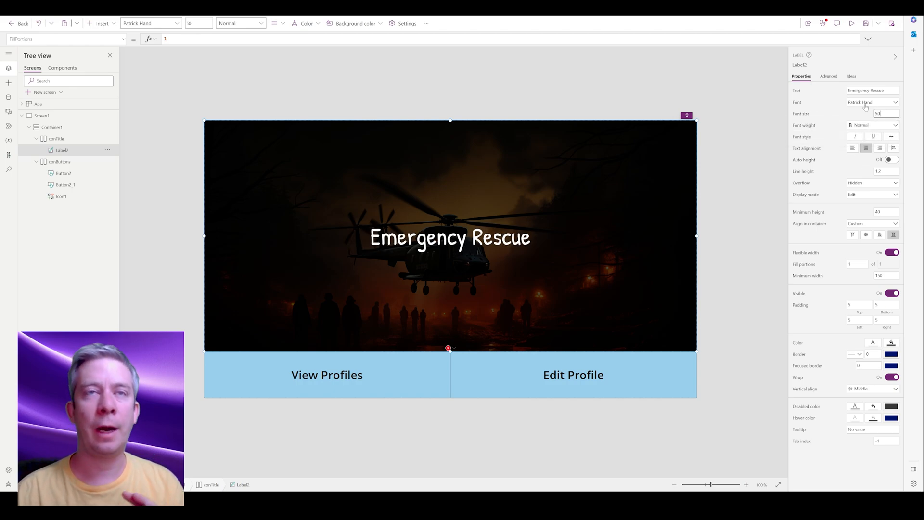
pyautogui.click(869, 104)
pyautogui.click(865, 105)
pyautogui.click(862, 163)
pyautogui.click(756, 91)
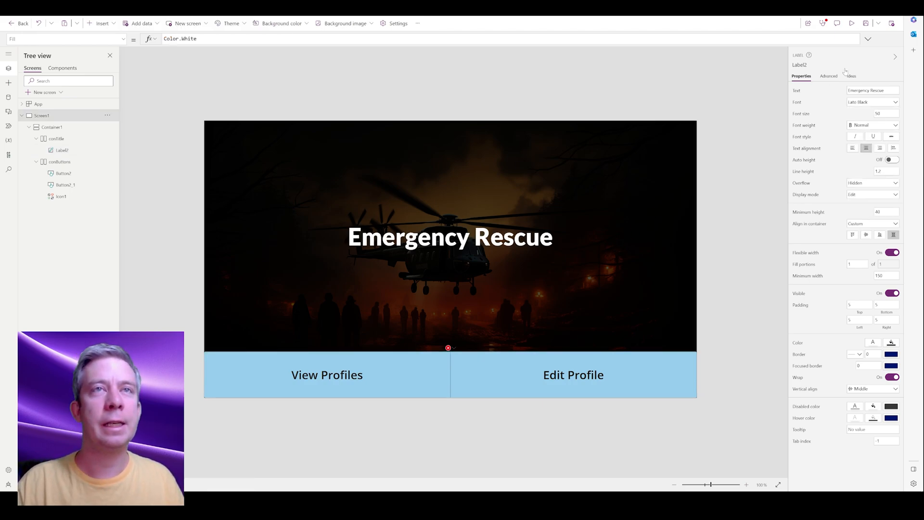
# Preview the restyled title on the tablet and phone sizes, and close the preview.
pyautogui.click(851, 23)
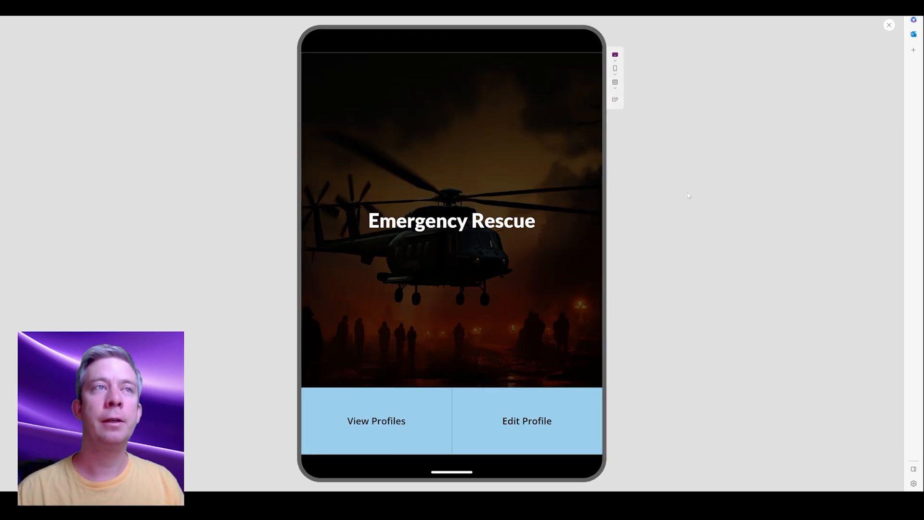
pyautogui.click(616, 85)
pyautogui.click(645, 148)
pyautogui.click(697, 238)
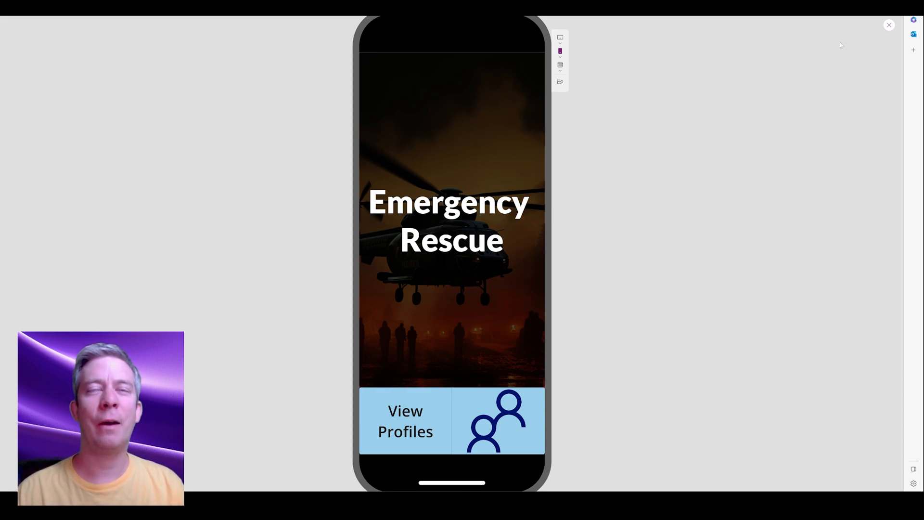
pyautogui.click(889, 26)
# Add two blank screens to the app and select Screen2.
pyautogui.click(22, 116)
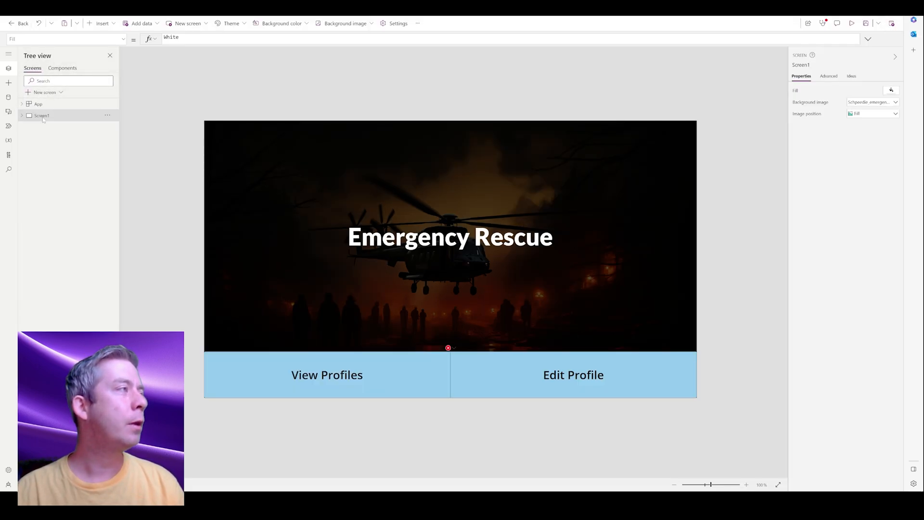
pyautogui.click(47, 93)
pyautogui.click(52, 134)
pyautogui.click(48, 128)
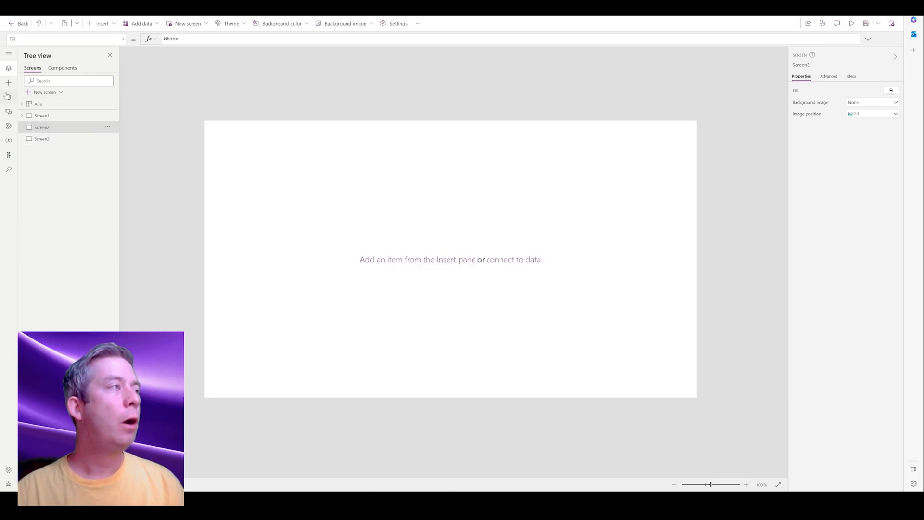
# Insert a vertical container on Screen2 and stretch it to cover the whole 1366 by 768 screen.
pyautogui.click(100, 23)
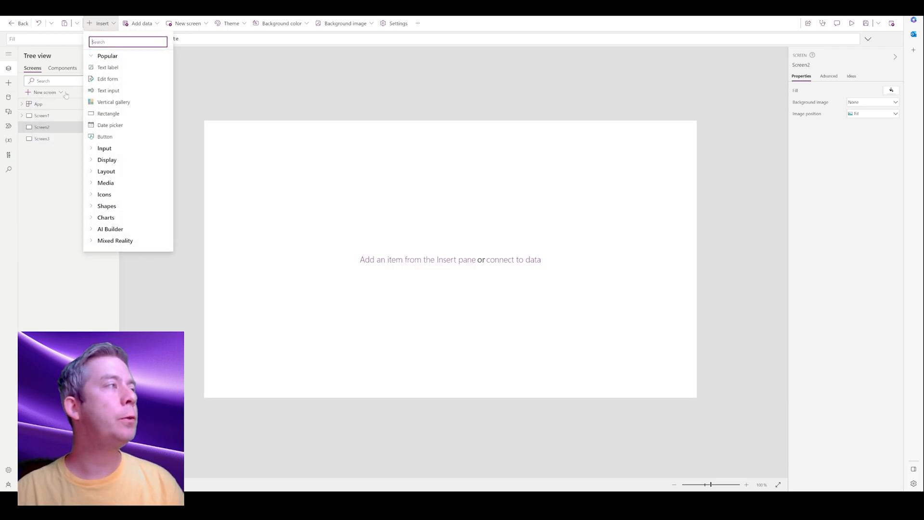
pyautogui.click(20, 117)
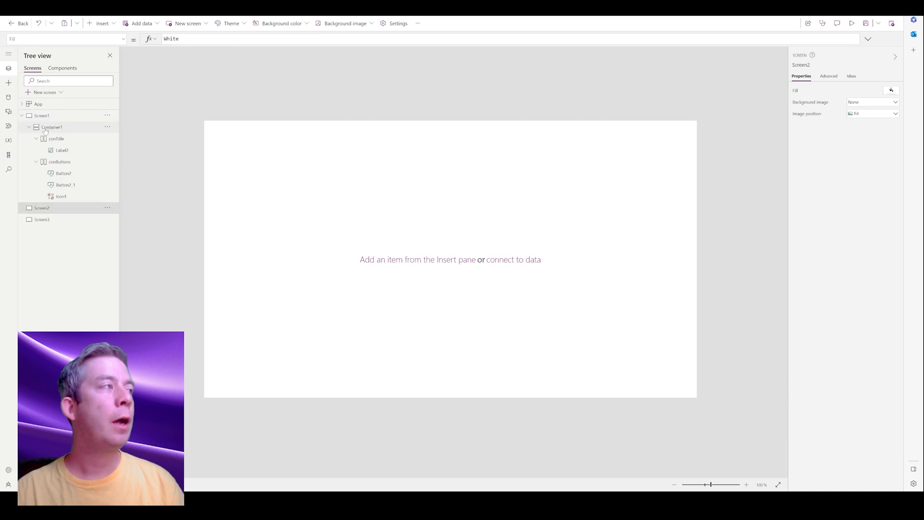
pyautogui.click(103, 23)
pyautogui.write('con')
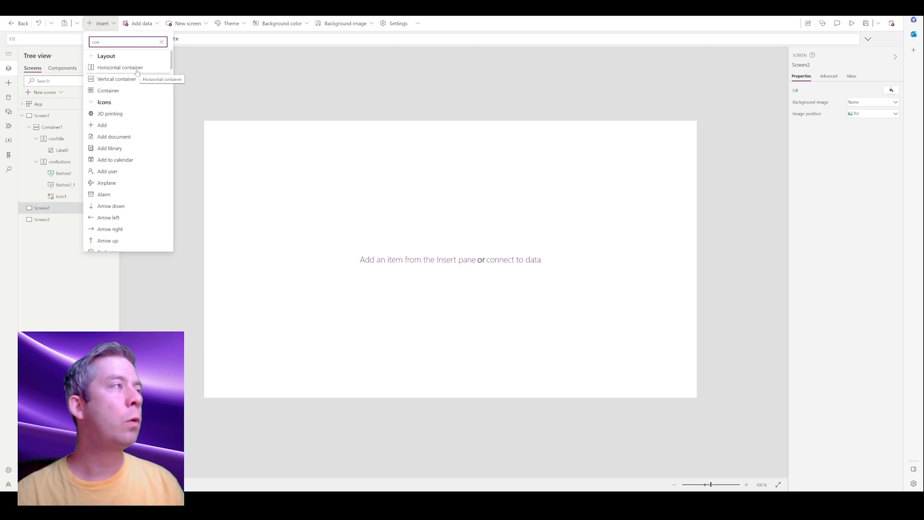
pyautogui.click(117, 79)
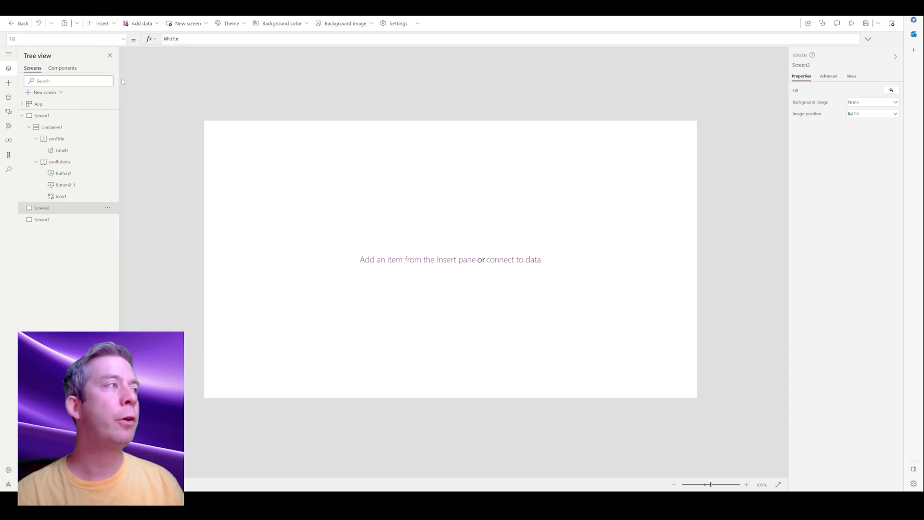
pyautogui.moveTo(385, 191); pyautogui.dragTo(697, 398)
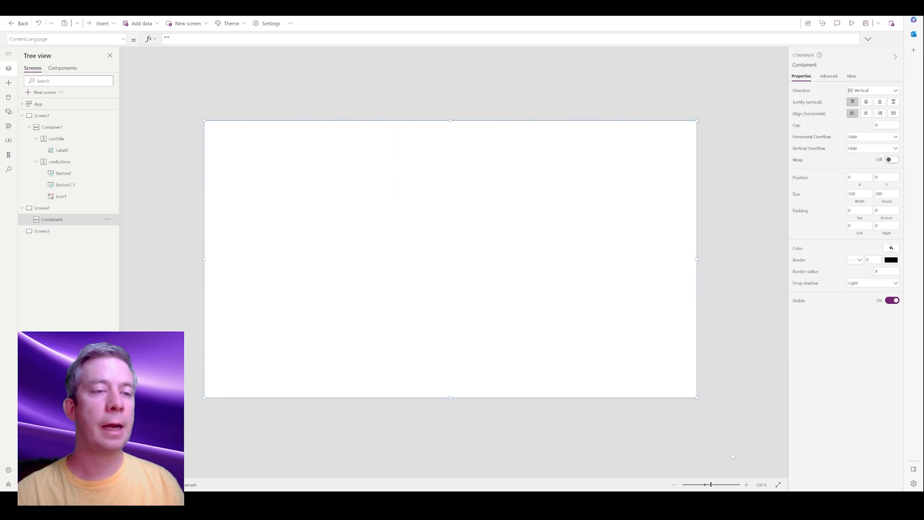
# Set the Width property of Screen2's vertical container to Parent.Width.
pyautogui.click(125, 39)
pyautogui.scroll(-10, 43, 152)
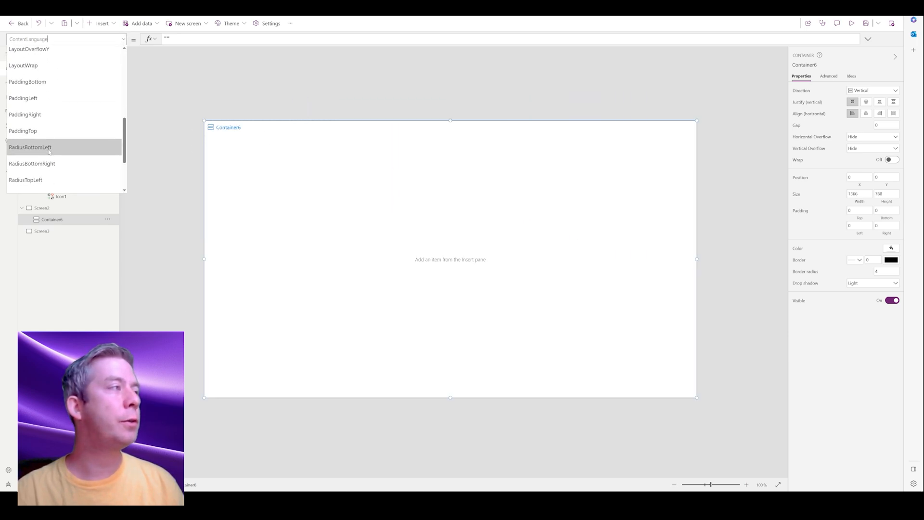
pyautogui.click(44, 152)
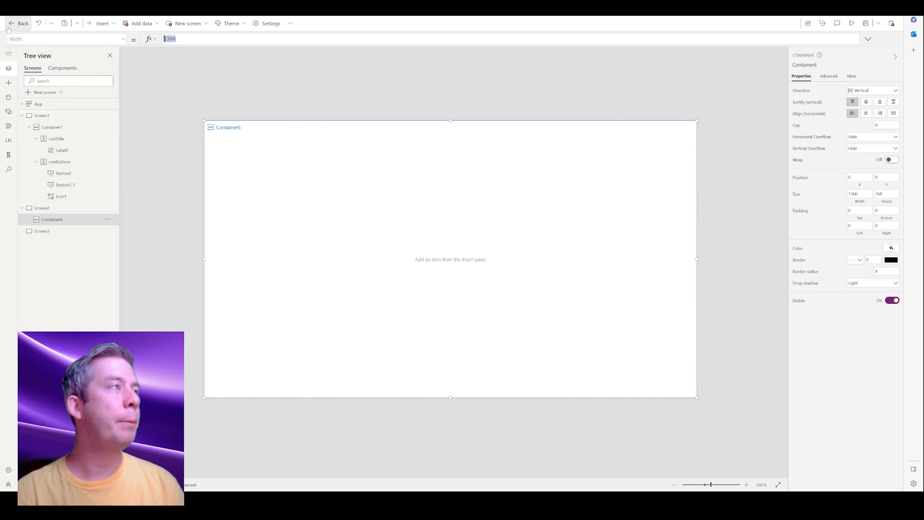
pyautogui.write('Parent.Width')
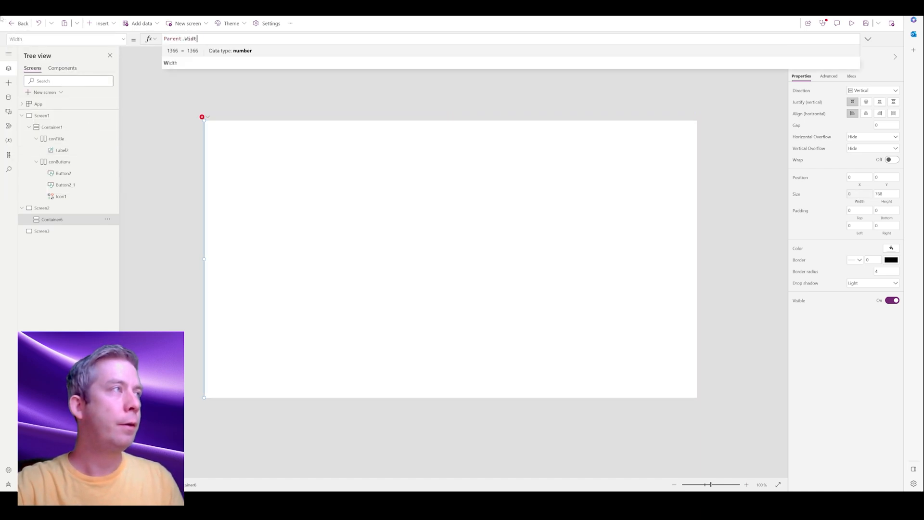
# Set the Height property of Screen2's vertical container to Parent.Height.
pyautogui.click(123, 39)
pyautogui.scroll(6, 27, 84)
pyautogui.click(24, 75)
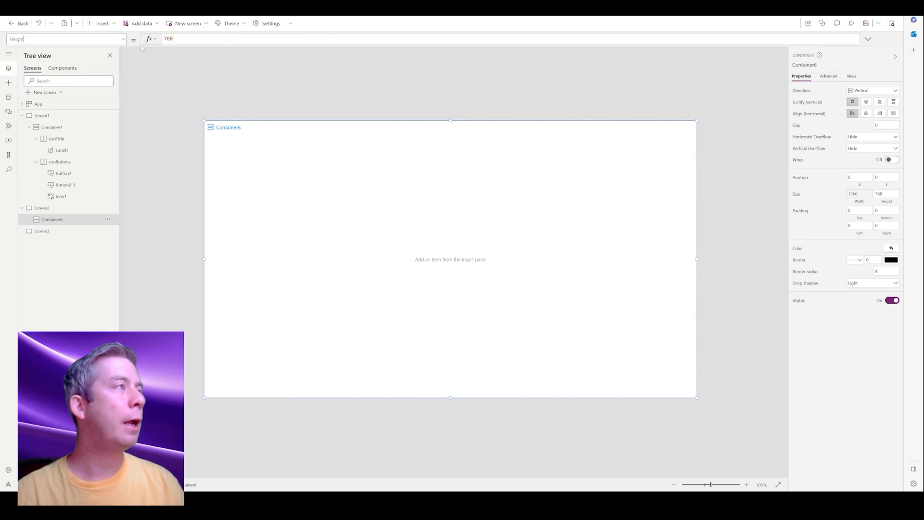
pyautogui.write('Parent.H')
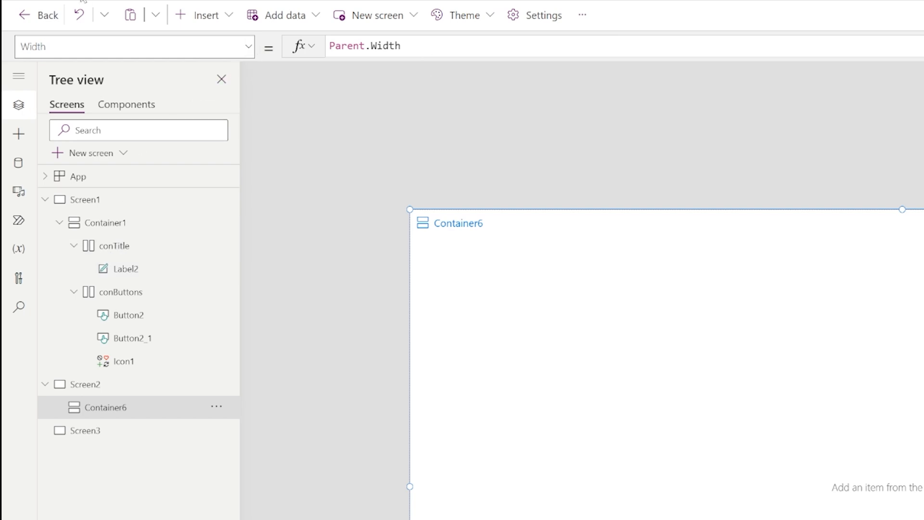
# Insert two horizontal containers inside the vertical container on Screen2.
pyautogui.click(228, 21)
pyautogui.write('con')
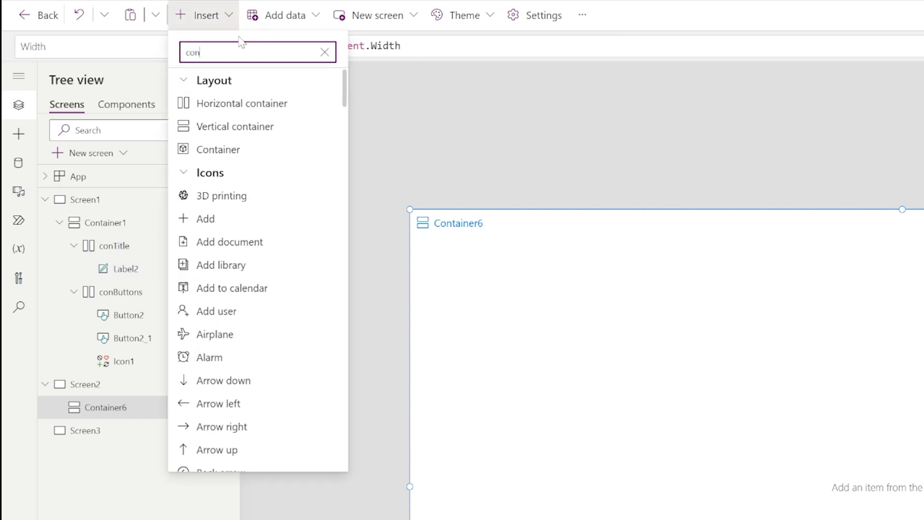
pyautogui.click(234, 104)
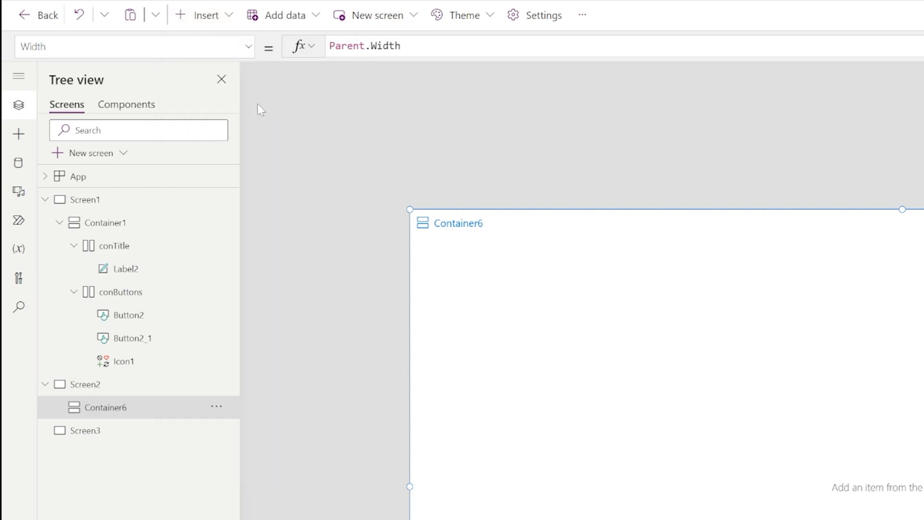
pyautogui.click(109, 408)
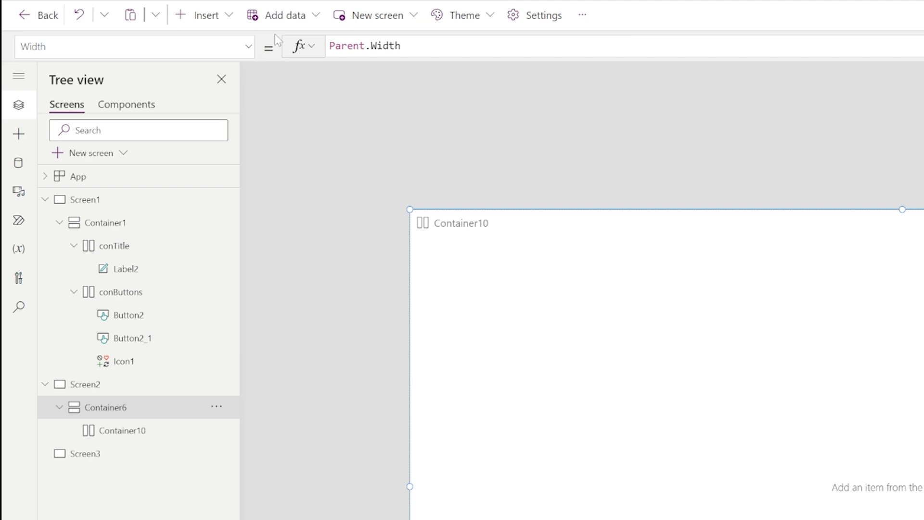
pyautogui.click(199, 18)
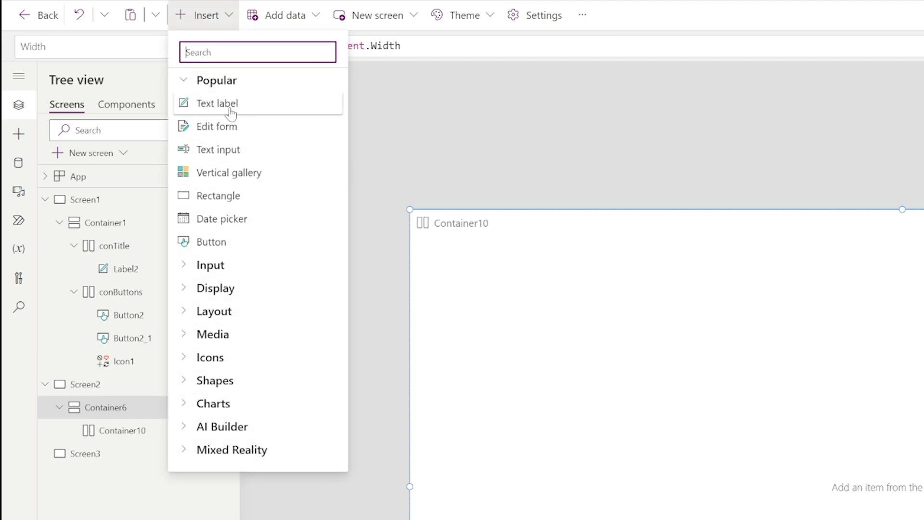
pyautogui.write('con')
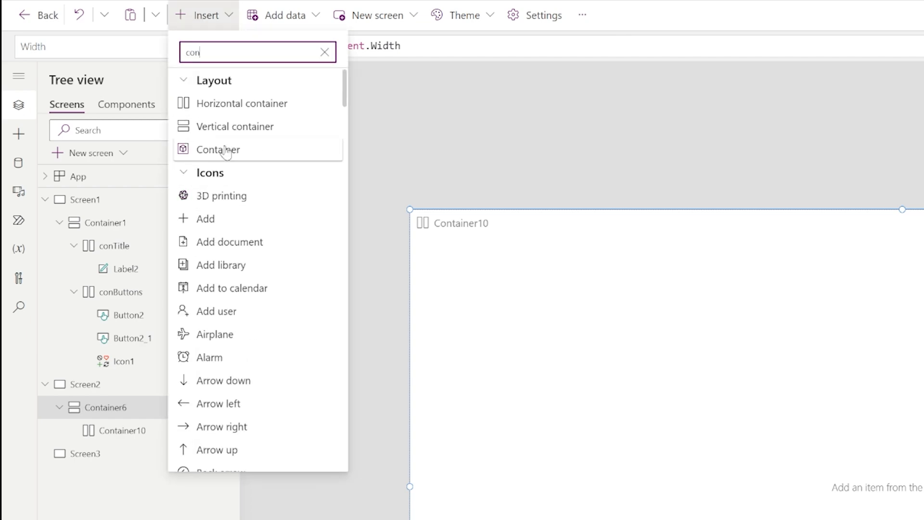
pyautogui.click(230, 109)
# Insert a third horizontal container inside the vertical container on Screen2.
pyautogui.click(129, 407)
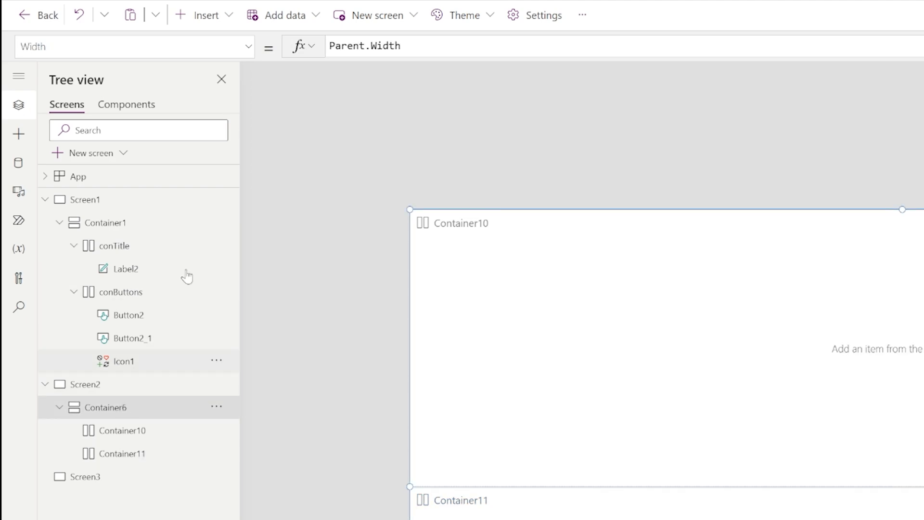
pyautogui.click(224, 16)
pyautogui.write('c')
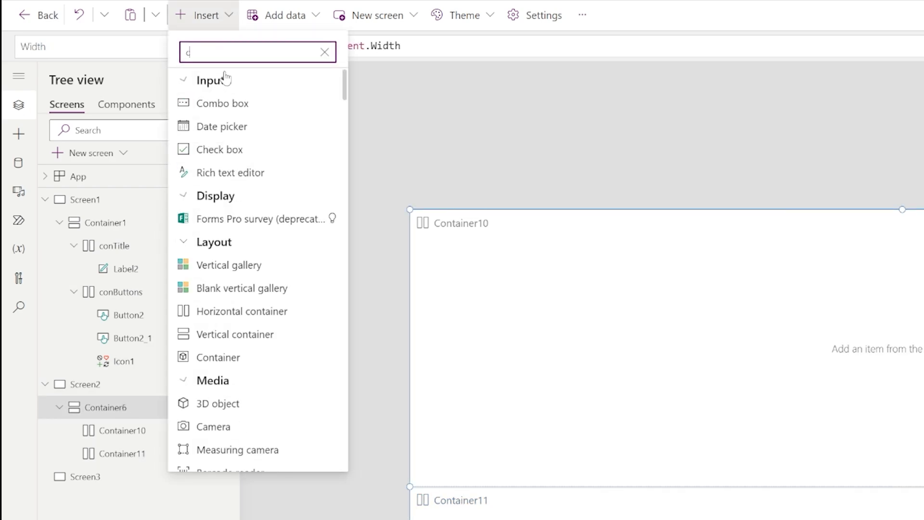
pyautogui.write('ont')
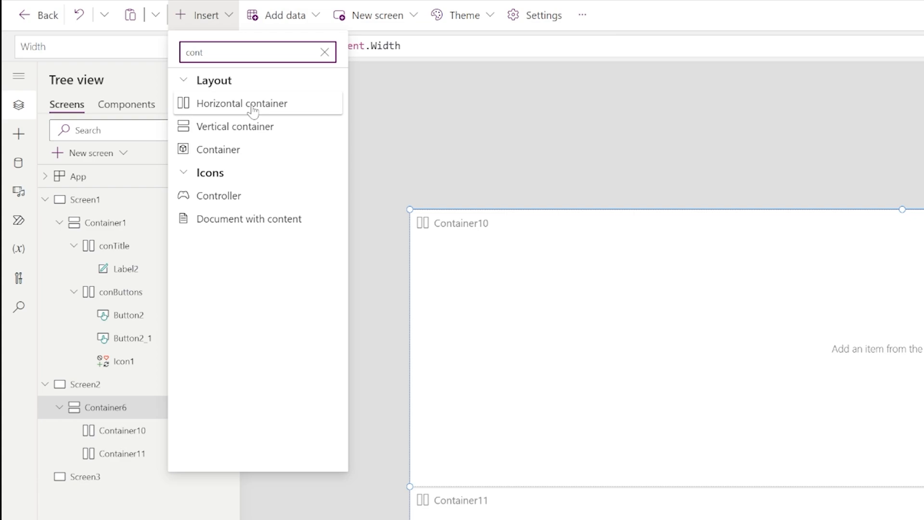
pyautogui.click(253, 110)
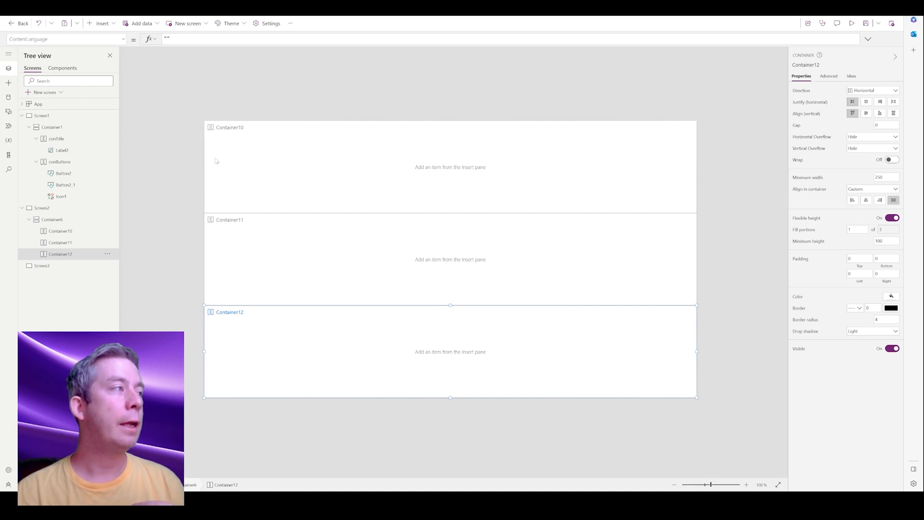
# Review the data sources connected to the app and return to the list of screens.
pyautogui.click(8, 97)
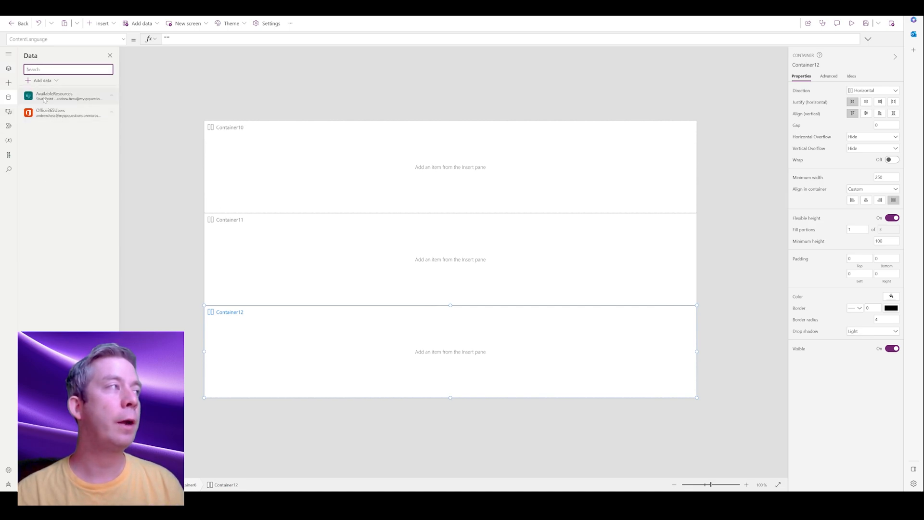
pyautogui.moveTo(51, 116)
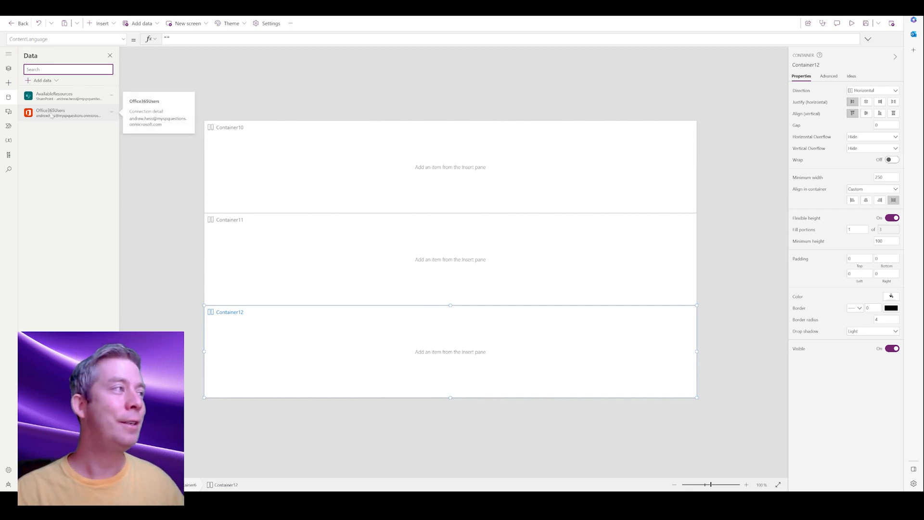
pyautogui.click(9, 69)
# Copy the profiles gallery from the existing phone app's Screen1 and paste it into Container10 on Screen2.
pyautogui.click(63, 231)
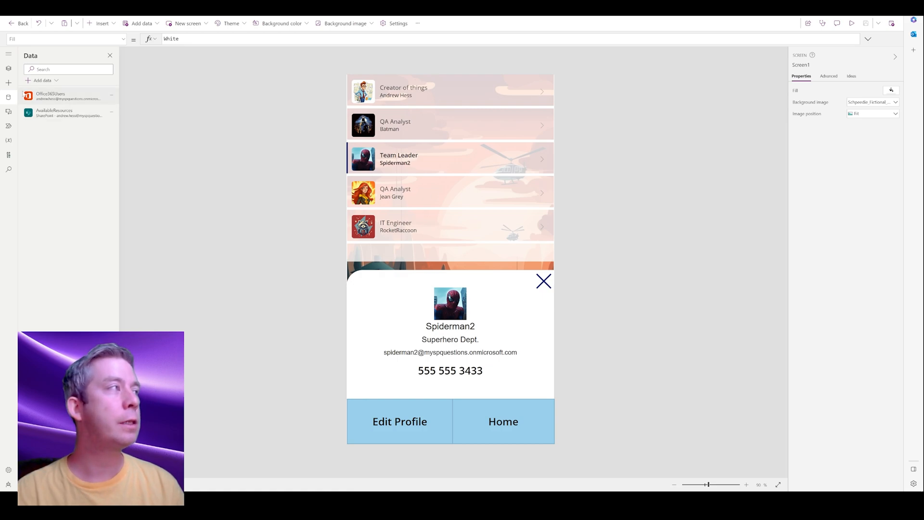
pyautogui.click(8, 69)
pyautogui.click(50, 219)
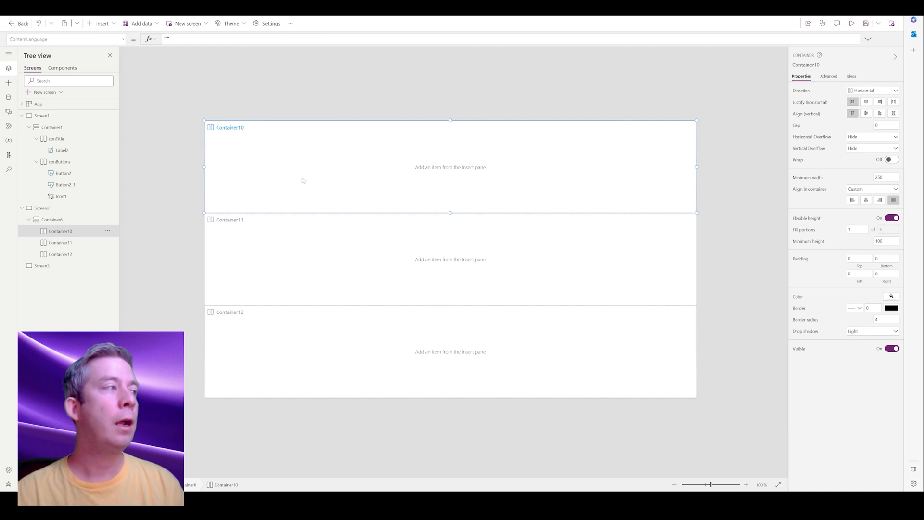
pyautogui.hotkey('ctrl', 'v')
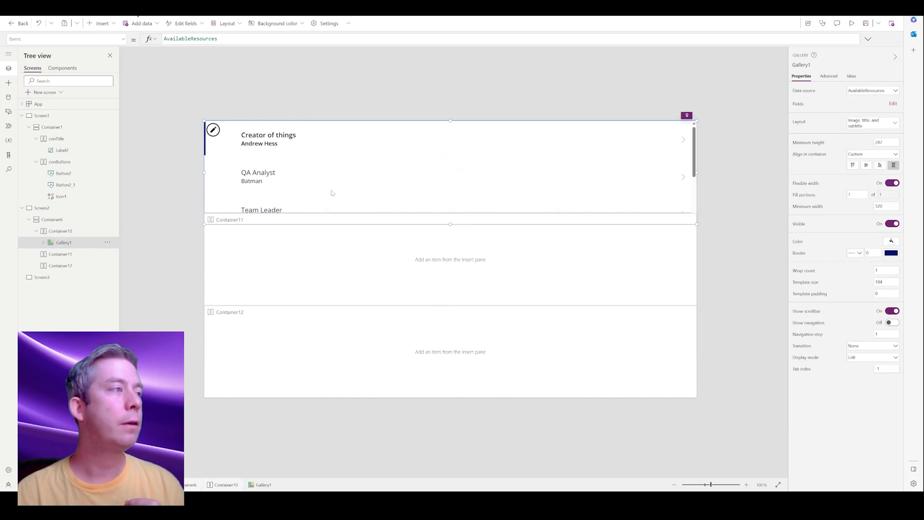
# Preview Screen2 in the phone layout, scroll through the gallery and return to editing.
pyautogui.click(852, 23)
pyautogui.scroll(-1, 459, 127)
pyautogui.scroll(-3, 462, 127)
pyautogui.scroll(4, 474, 130)
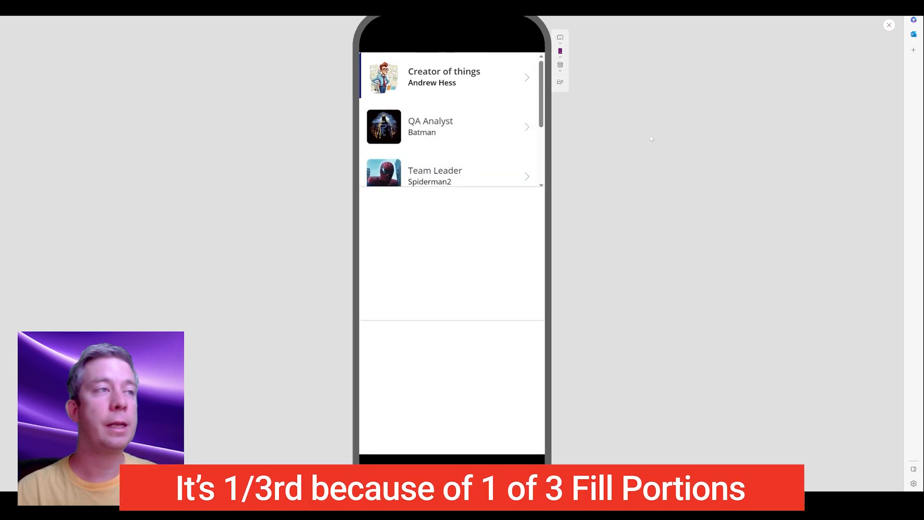
pyautogui.click(889, 26)
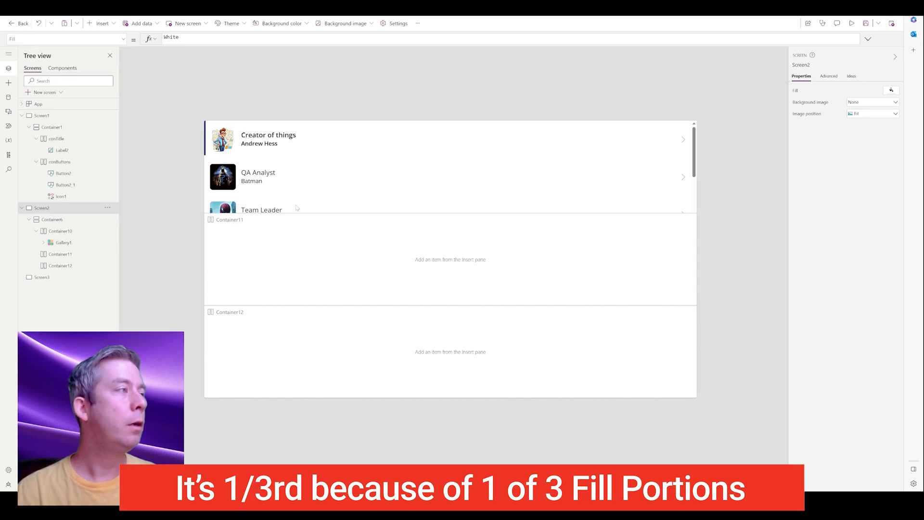
# Set the Width property of Container10, which holds the gallery, to Parent.Width.
pyautogui.click(64, 243)
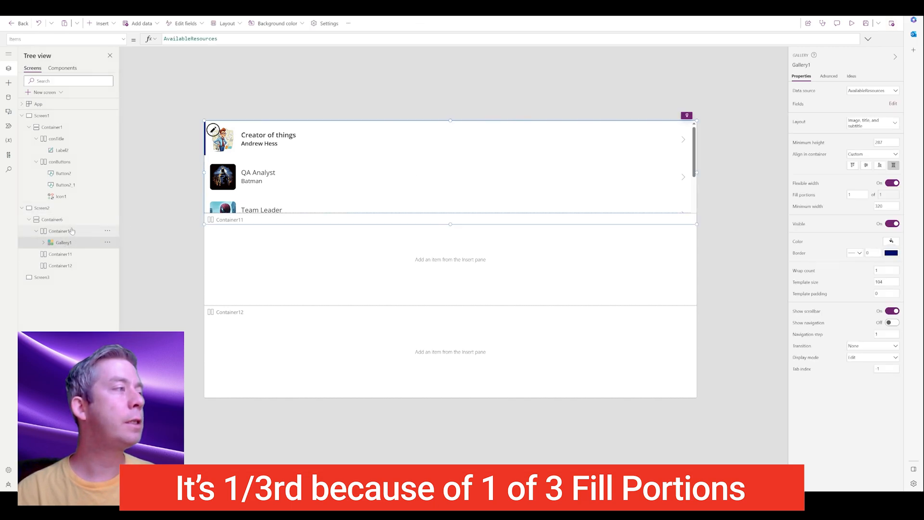
pyautogui.click(74, 231)
pyautogui.click(124, 39)
pyautogui.scroll(-10, 58, 140)
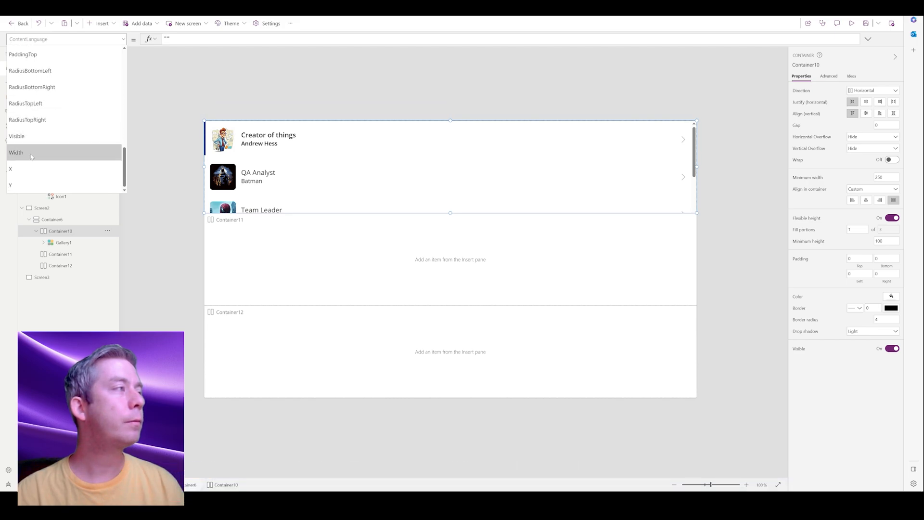
pyautogui.click(55, 156)
pyautogui.doubleClick(168, 39)
pyautogui.write('Parent>w')
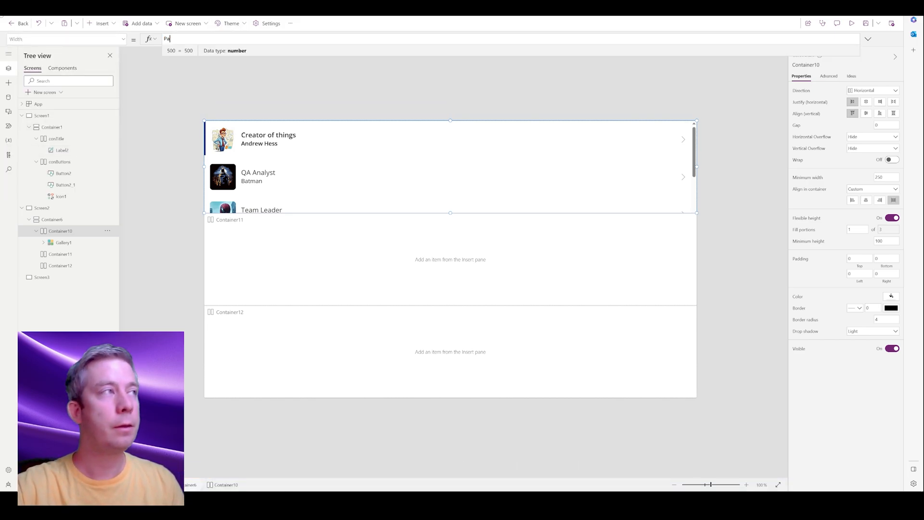
pyautogui.press('BackSpace')
pyautogui.press('BackSpace')
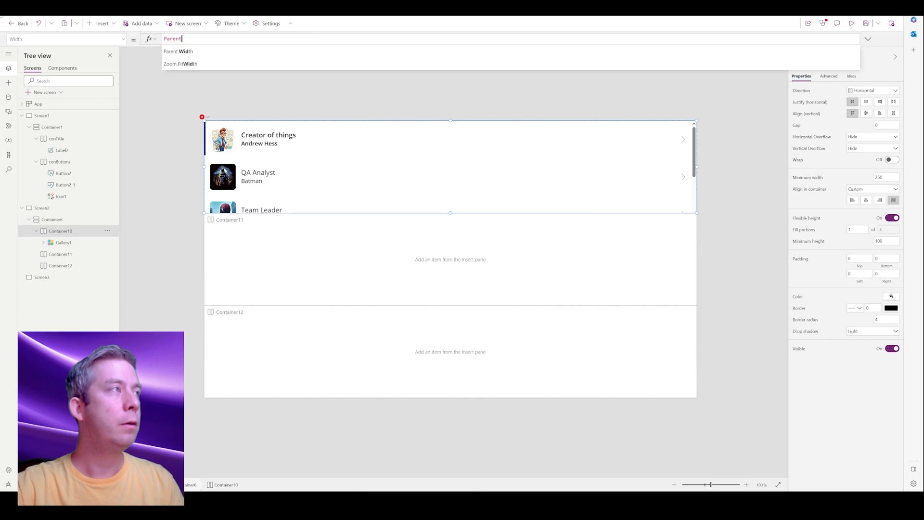
pyautogui.write('.Width')
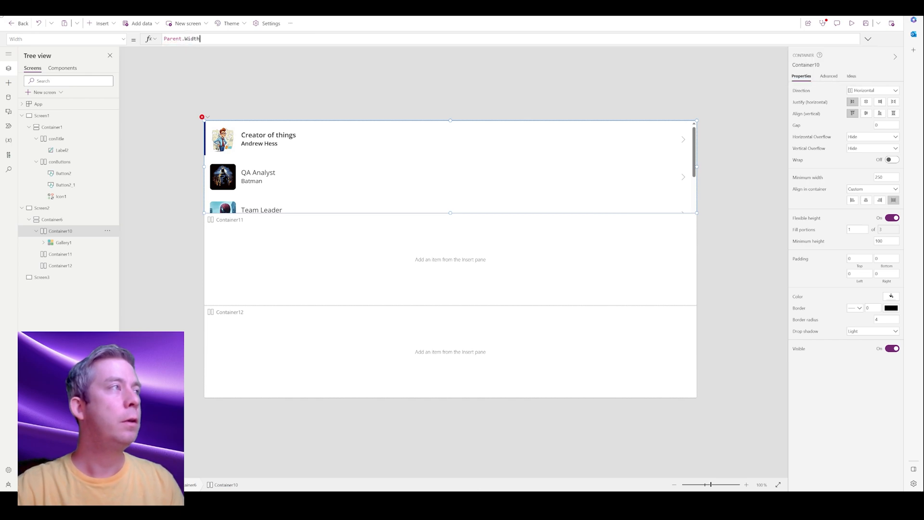
# Set the Width property of Container11, the middle container on Screen2, to Parent.Width.
pyautogui.click(72, 256)
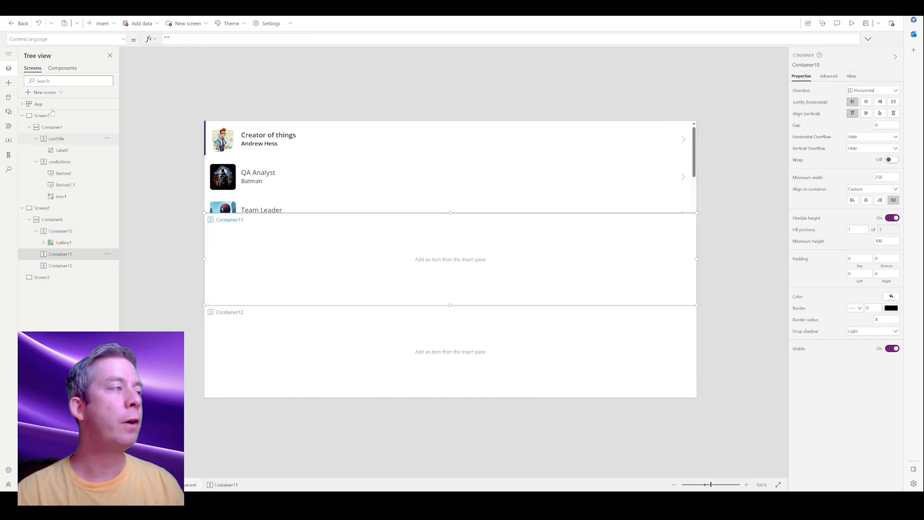
pyautogui.click(124, 40)
pyautogui.scroll(-10, 33, 139)
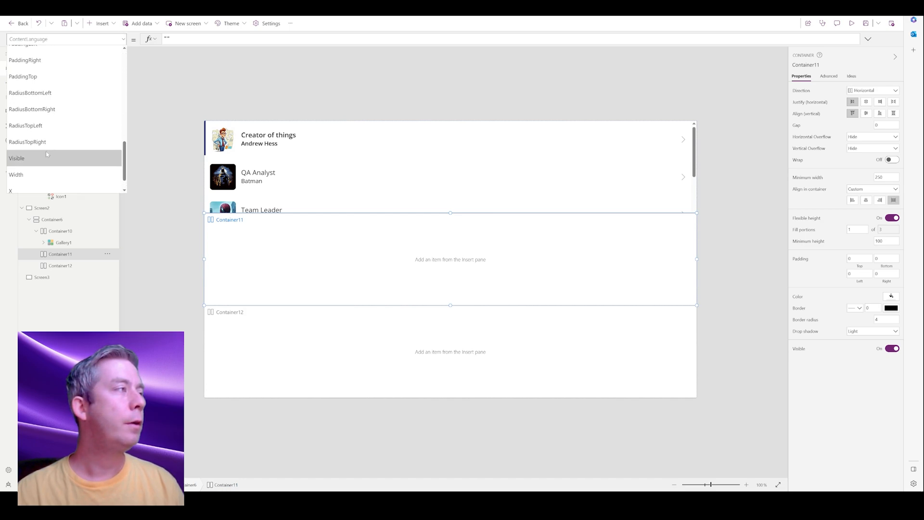
pyautogui.click(33, 152)
pyautogui.moveTo(185, 39); pyautogui.dragTo(1, 36)
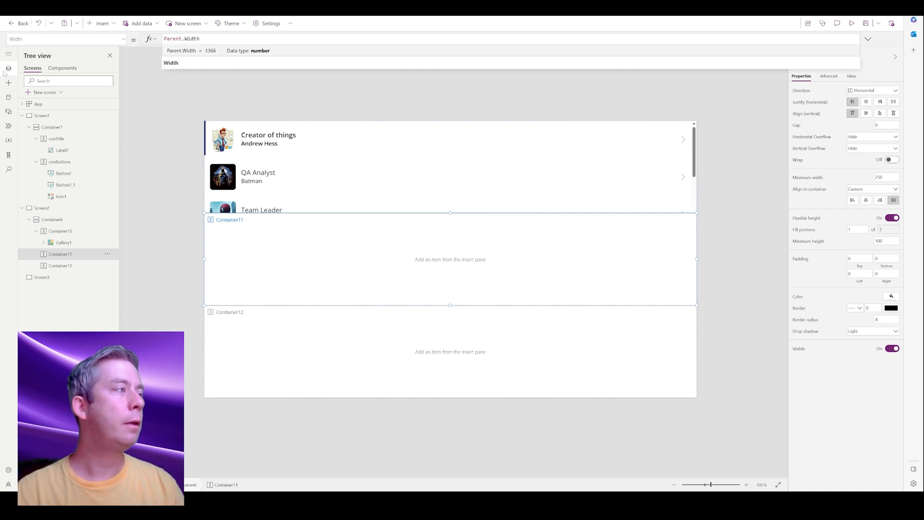
# Set the Width property of Container12, the lowest container on Screen2, to Parent.Width.
pyautogui.click(98, 266)
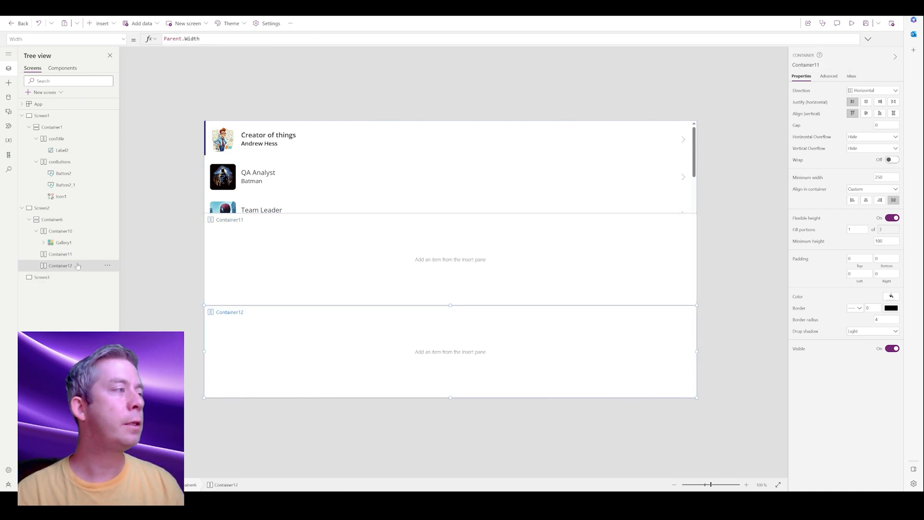
pyautogui.click(124, 42)
pyautogui.scroll(-7, 44, 151)
pyautogui.click(38, 175)
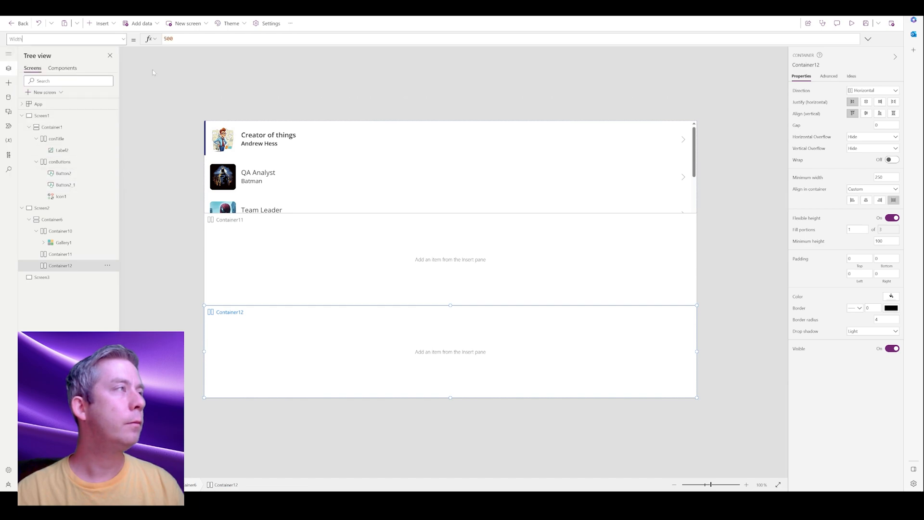
pyautogui.moveTo(180, 40); pyautogui.dragTo(17, 31)
pyautogui.write('Par')
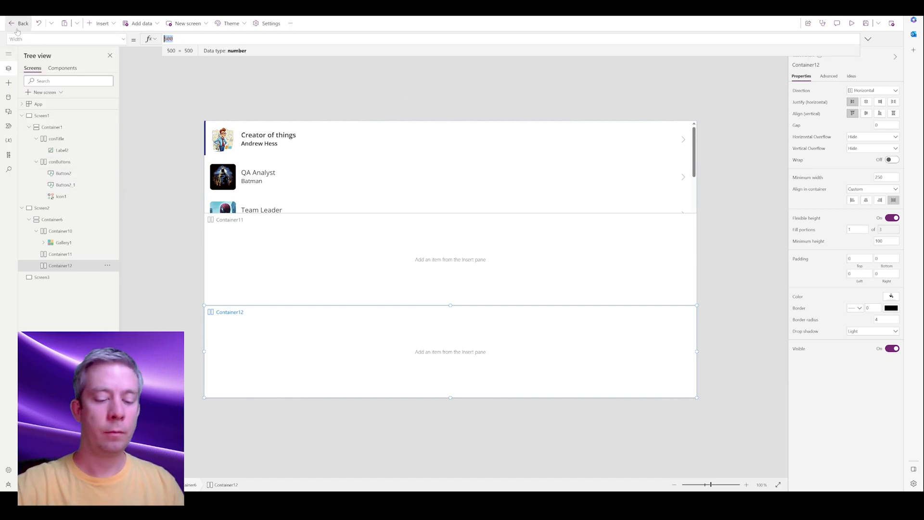
pyautogui.write('ent.Width')
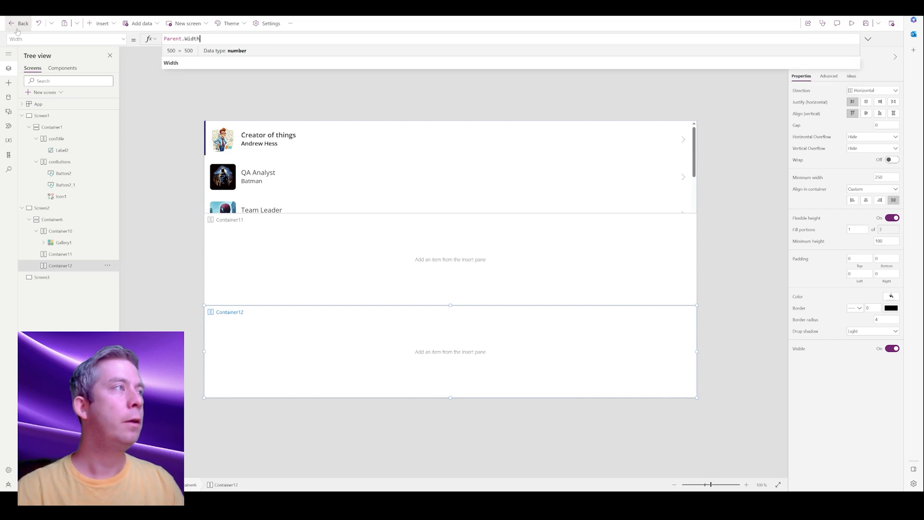
pyautogui.click(183, 235)
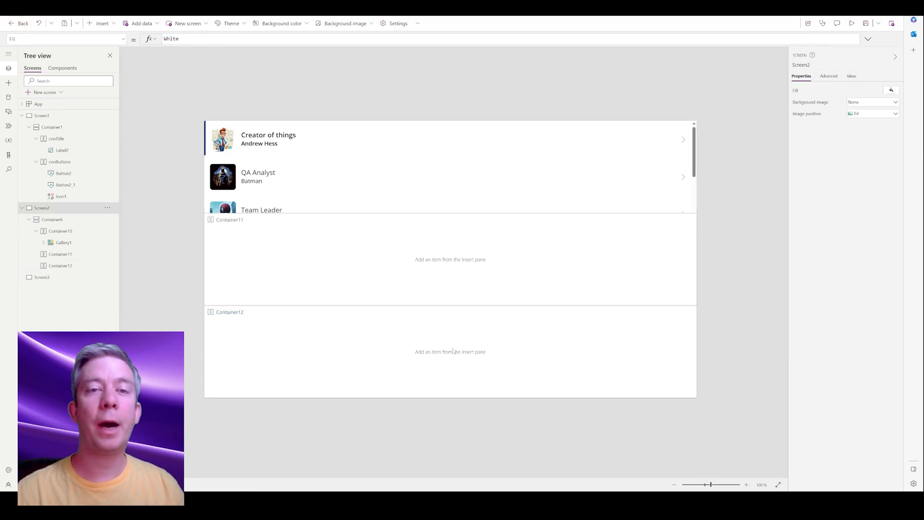
# Copy the View Profiles and Edit Profile buttons from Screen1 into Container12 and stretch them to fill its height.
pyautogui.click(48, 120)
pyautogui.click(506, 382)
pyautogui.keyDown('ctrl'); pyautogui.click(63, 173); pyautogui.keyUp('ctrl')
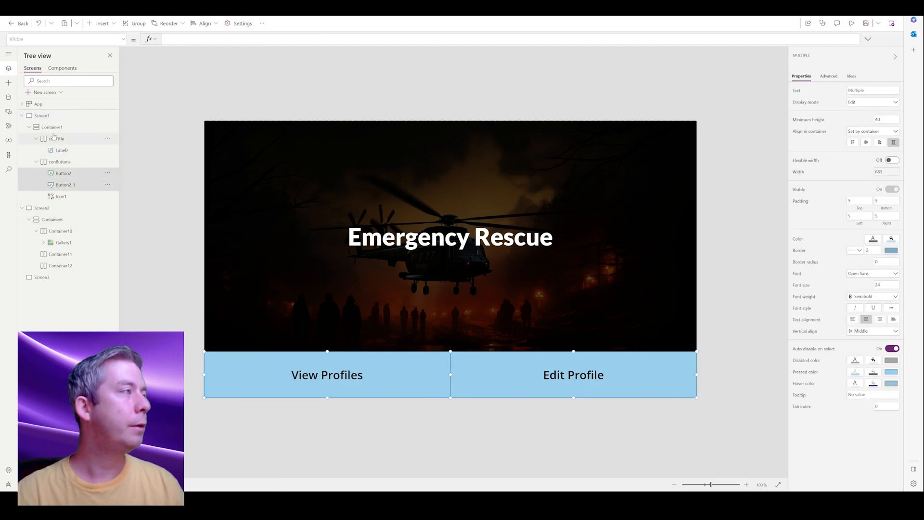
pyautogui.click(61, 266)
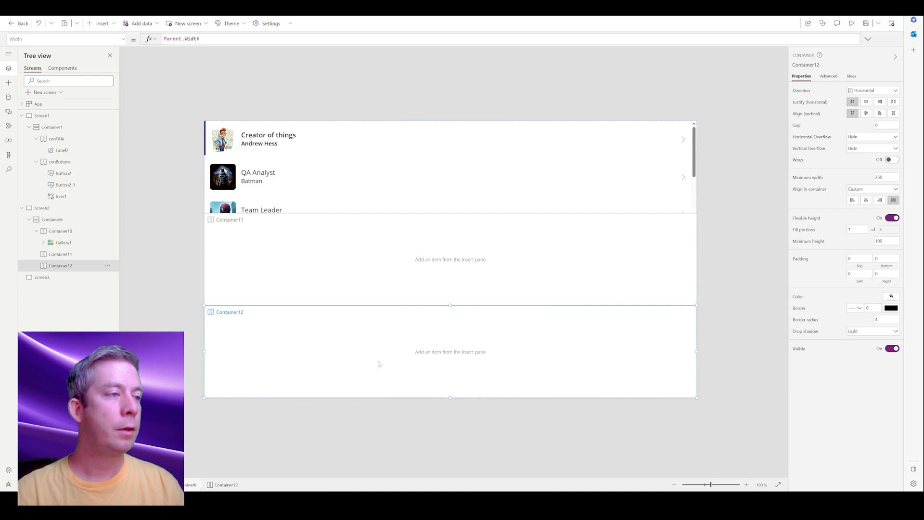
pyautogui.hotkey('ctrl', 'v')
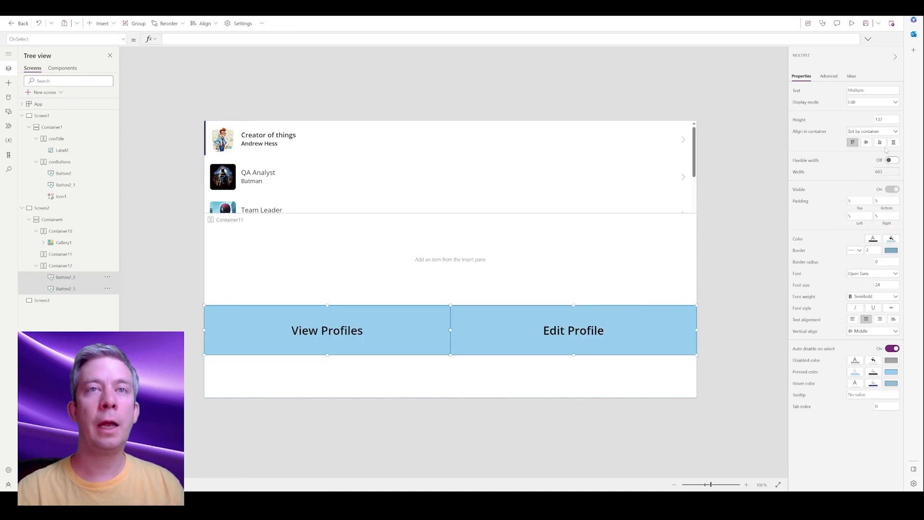
pyautogui.click(894, 143)
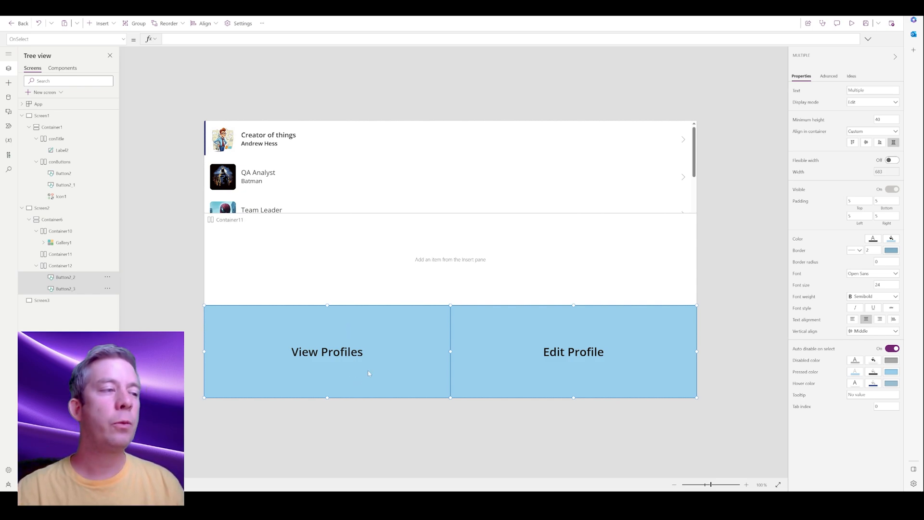
pyautogui.click(593, 359)
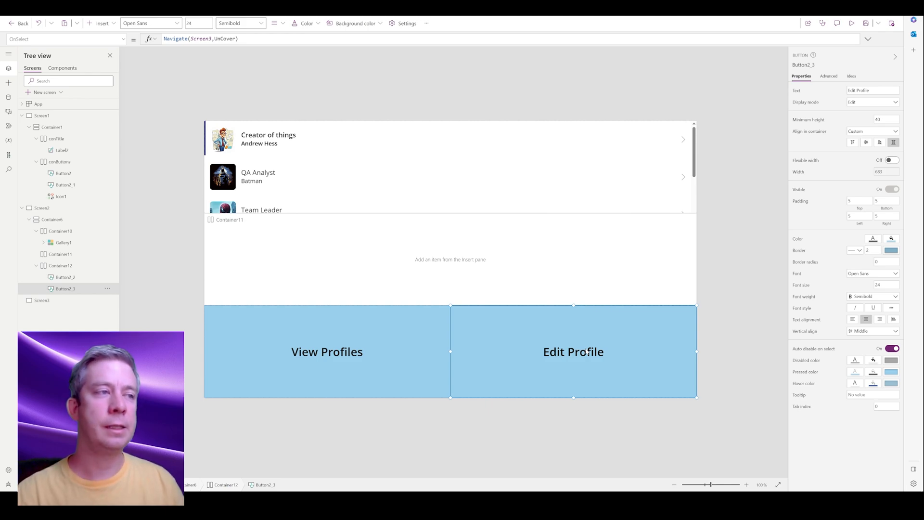
# Copy the profile details container, Container1, from the existing phone app and paste it into Container11 on Screen2.
pyautogui.click(388, 268)
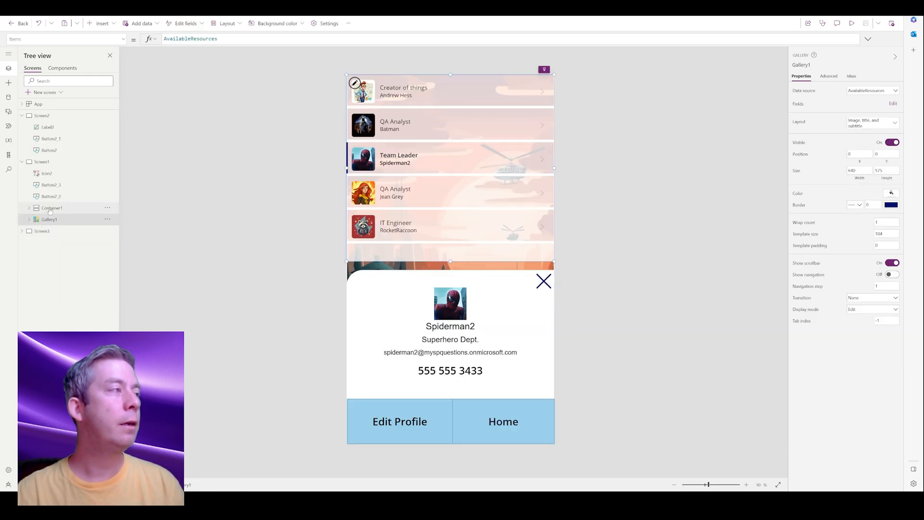
pyautogui.click(72, 208)
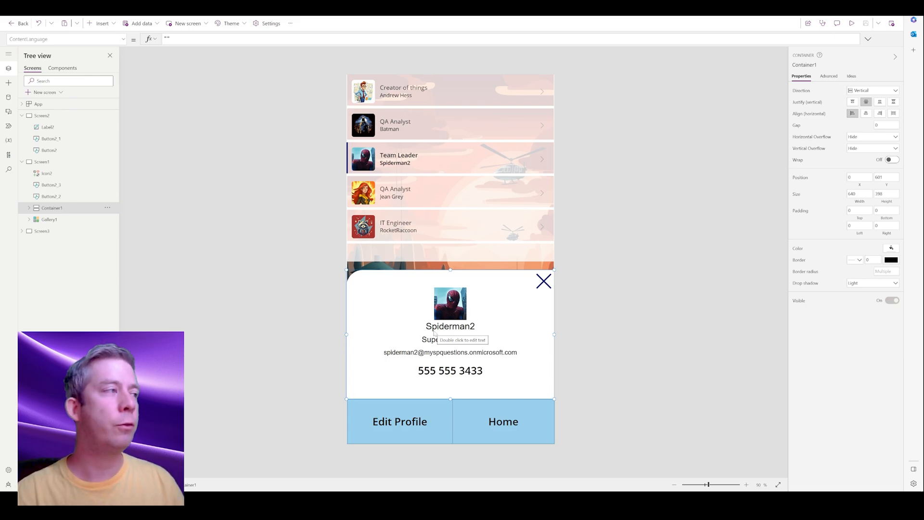
pyautogui.hotkey('ctrl', '-')
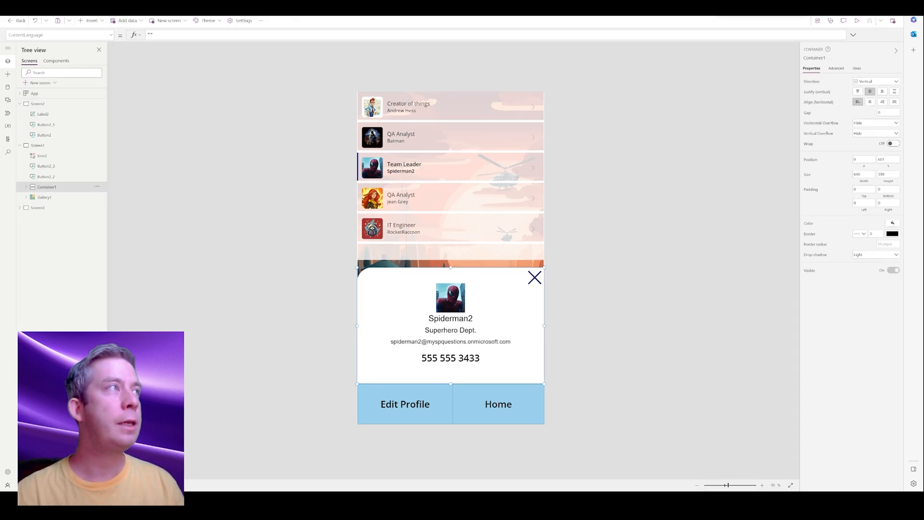
pyautogui.click(226, 6)
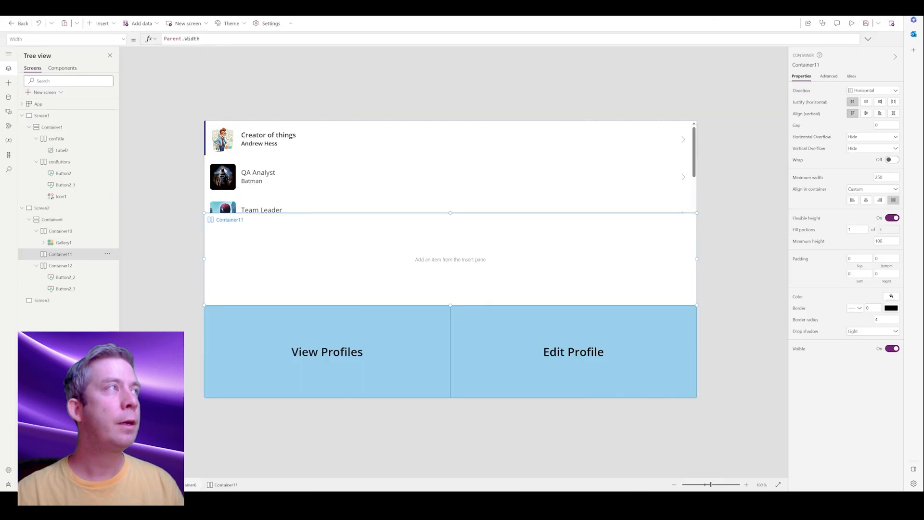
pyautogui.hotkey('ctrl', 'v')
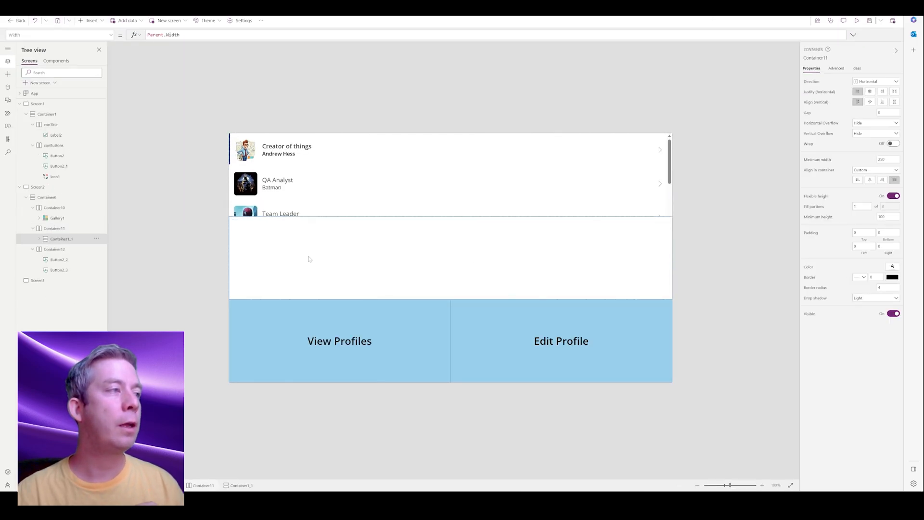
# Test the profile gallery in Screen2's phone preview by selecting several profiles and checking the details each one displays.
pyautogui.click(440, 184)
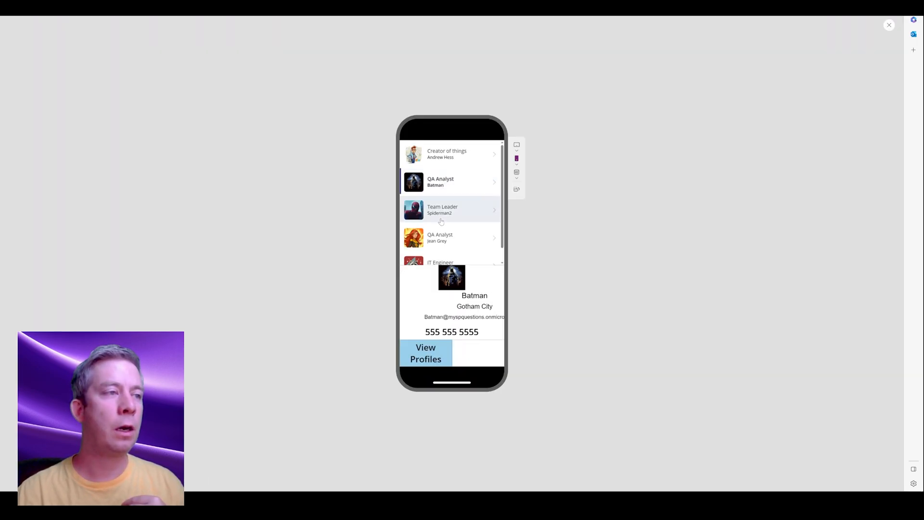
pyautogui.click(439, 216)
pyautogui.click(437, 242)
pyautogui.click(432, 264)
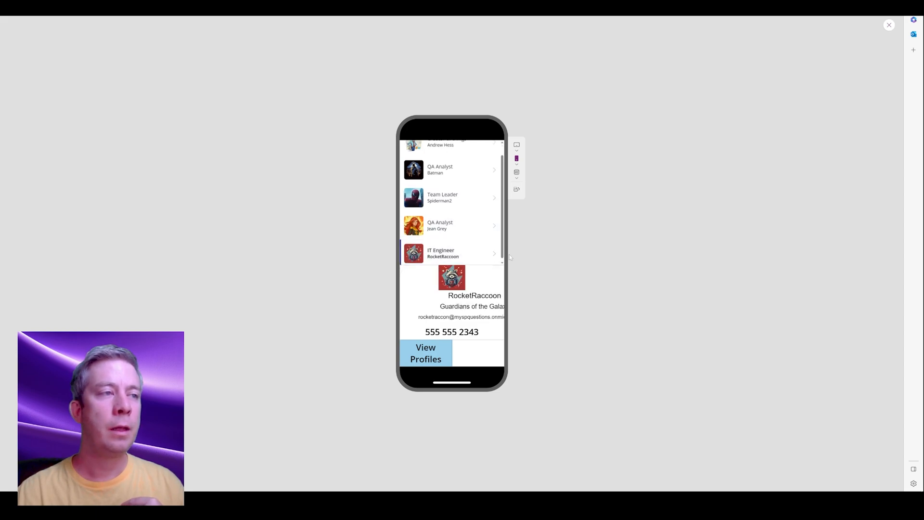
pyautogui.click(889, 26)
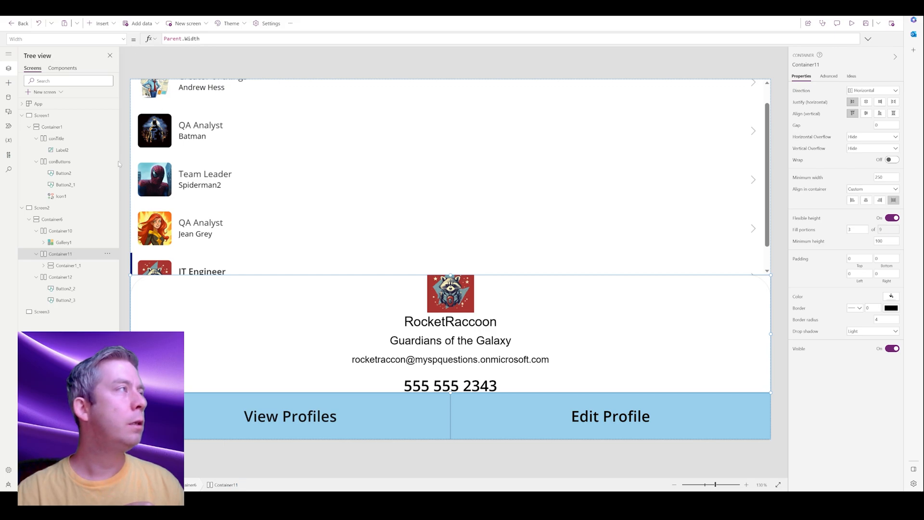
# Set the Width property of the pasted details container, Container1_1, to Parent.Width and preview the app.
pyautogui.click(73, 266)
pyautogui.click(124, 39)
pyautogui.scroll(-10, 49, 125)
pyautogui.click(30, 153)
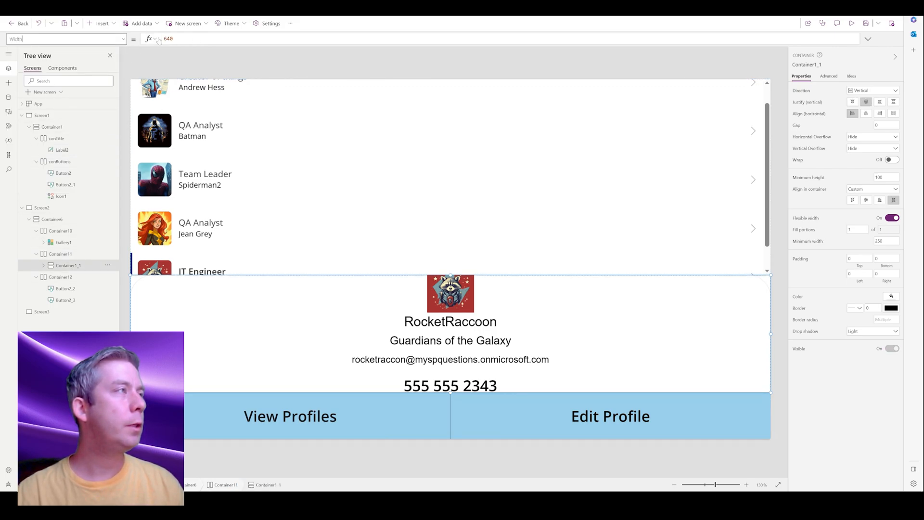
pyautogui.write('Parent.Width')
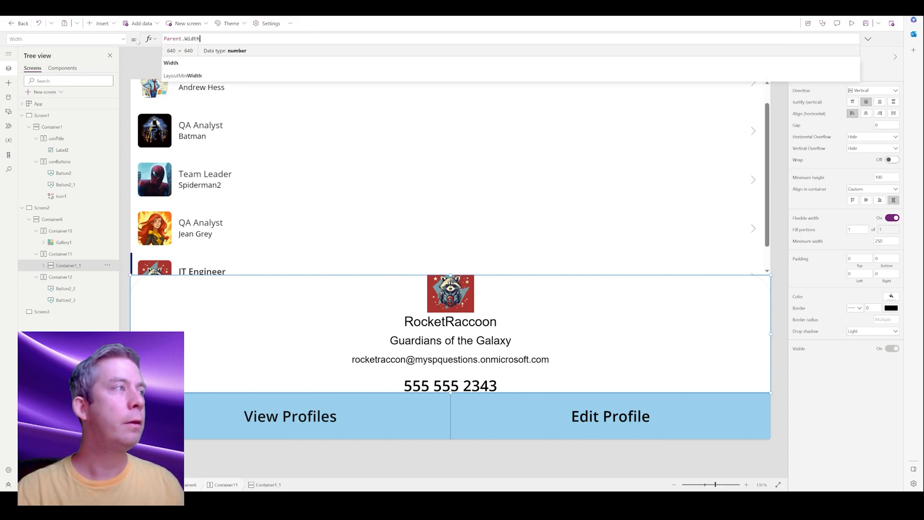
pyautogui.click(850, 24)
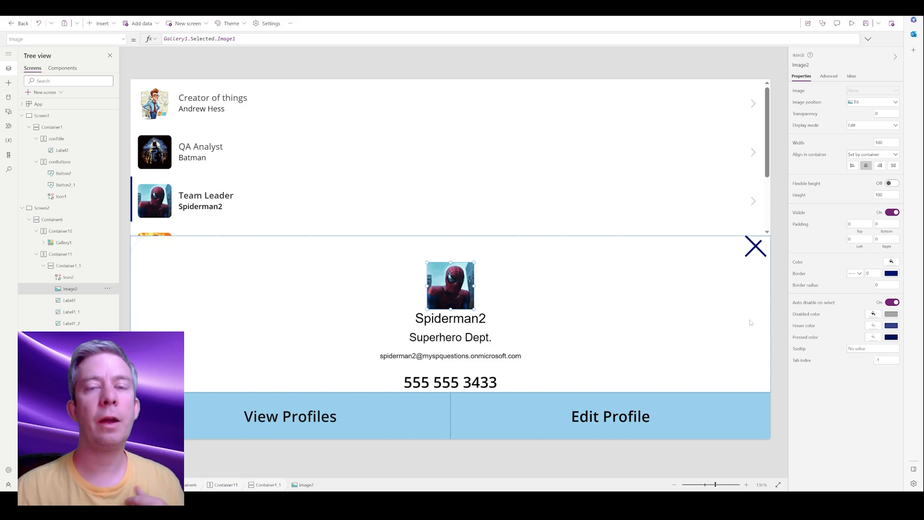
# Select the close icon, image and all labels in Container1_1 together and turn on flexible height for them.
pyautogui.click(68, 277)
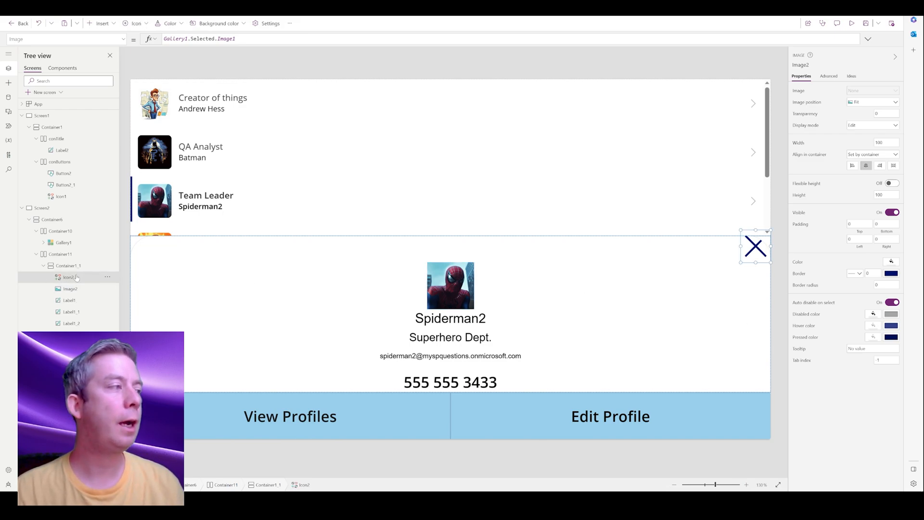
pyautogui.keyDown('ctrl'); pyautogui.click(69, 289); pyautogui.keyUp('ctrl')
pyautogui.keyDown('ctrl'); pyautogui.click(70, 300); pyautogui.keyUp('ctrl')
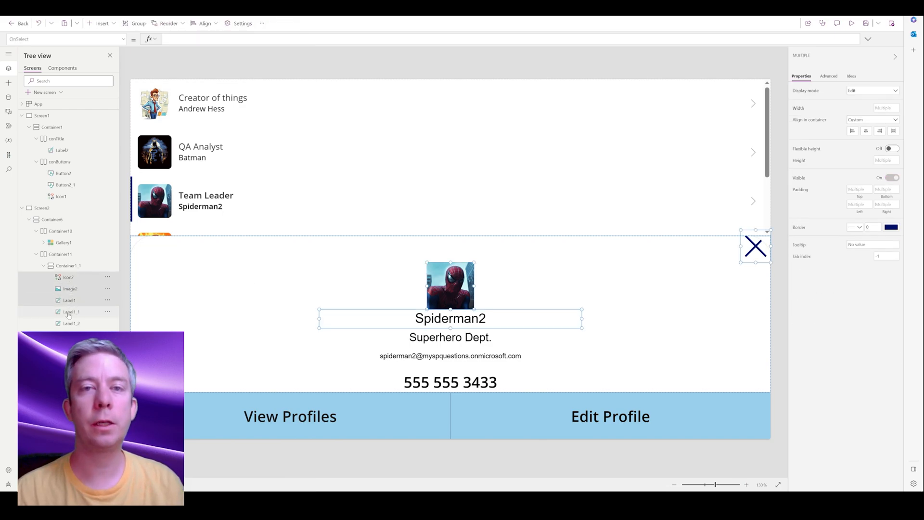
pyautogui.keyDown('ctrl'); pyautogui.click(68, 312); pyautogui.keyUp('ctrl')
pyautogui.keyDown('ctrl'); pyautogui.click(69, 324); pyautogui.keyUp('ctrl')
pyautogui.keyDown('ctrl'); pyautogui.click(68, 335); pyautogui.keyUp('ctrl')
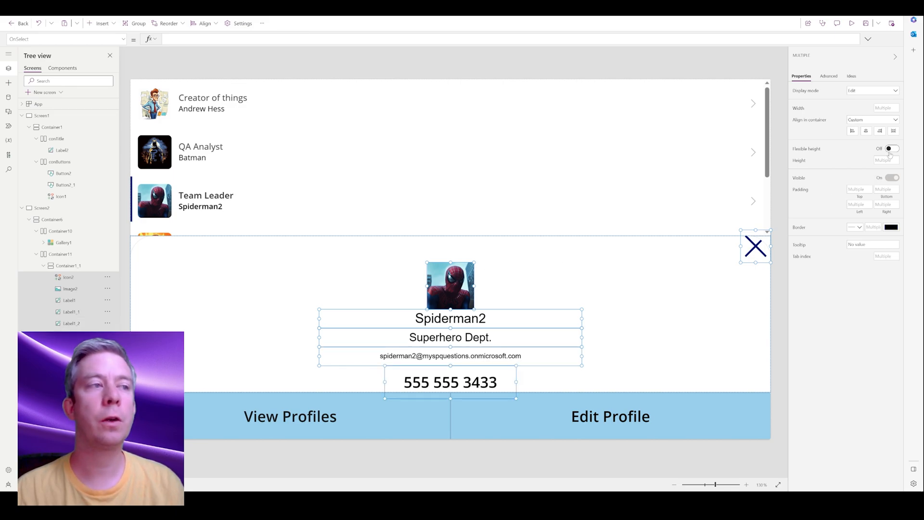
# Preview Screen2 at phone and tablet sizes with the Team Leader profile selected to check the details layout.
pyautogui.press('F5')
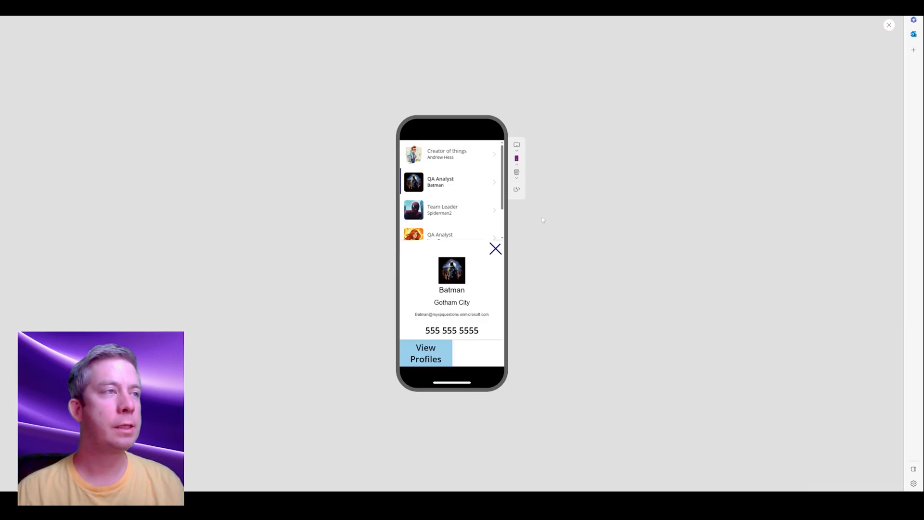
pyautogui.click(434, 212)
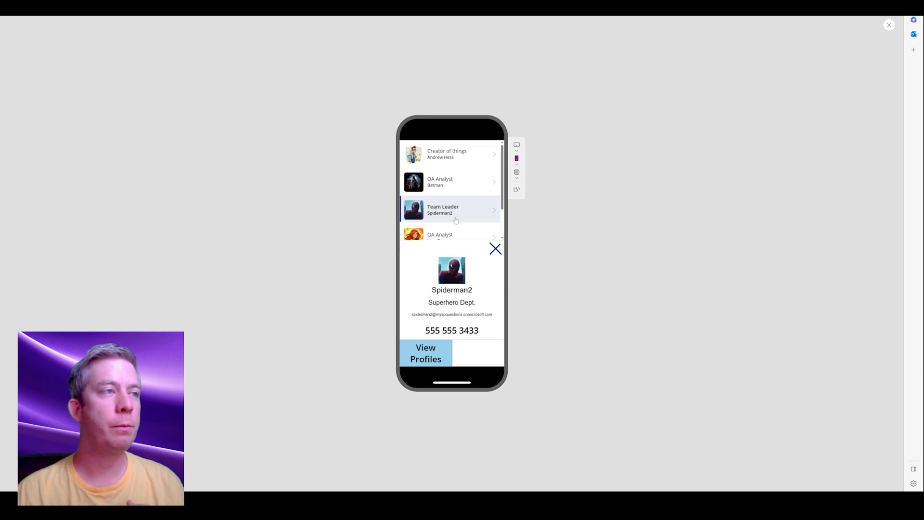
pyautogui.click(516, 145)
pyautogui.click(557, 215)
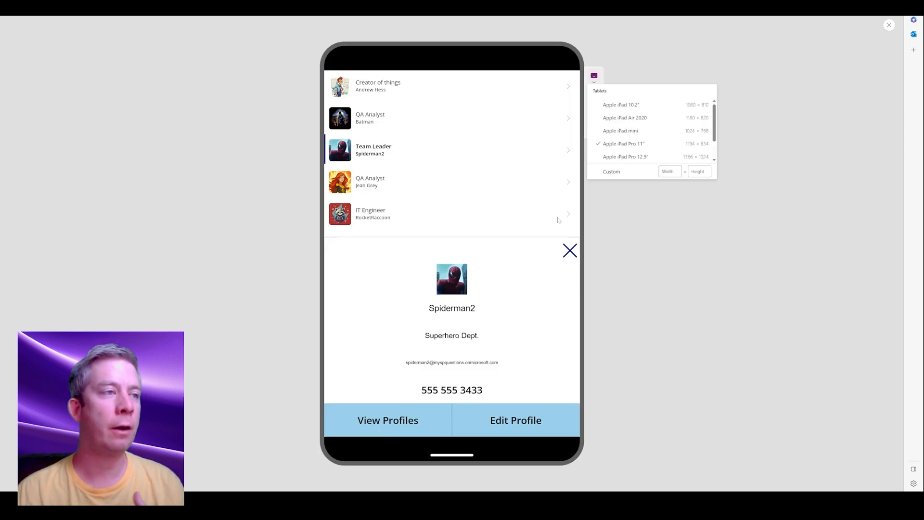
pyautogui.click(668, 259)
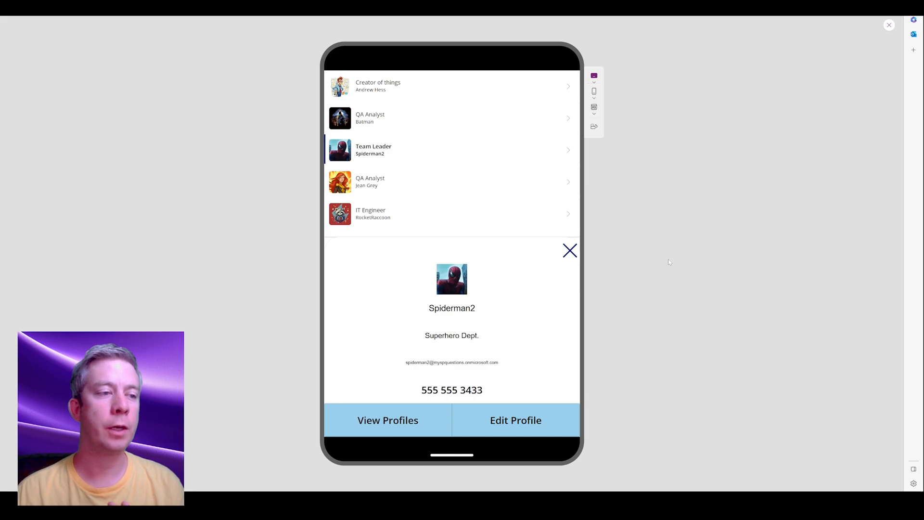
pyautogui.click(890, 25)
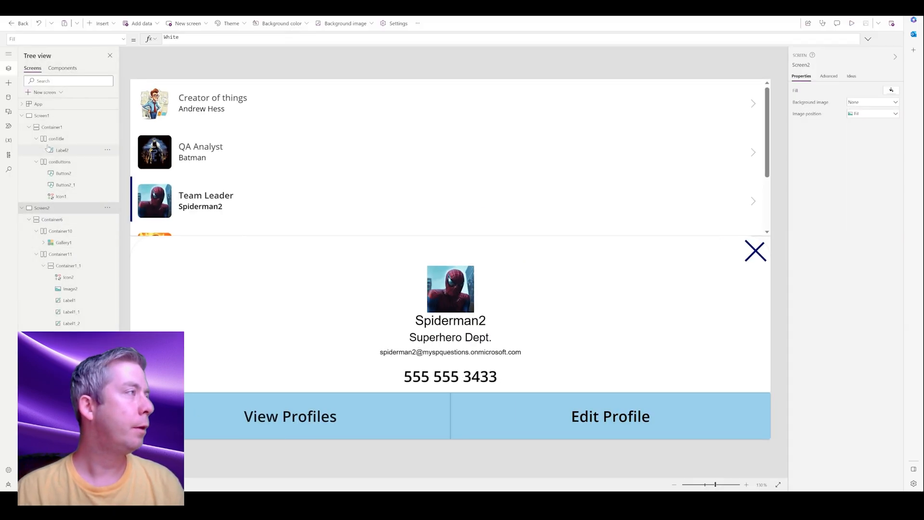
# Copy the people icon, Icon1, from Screen1 into Container12 on Screen2 and start the preview.
pyautogui.click(62, 196)
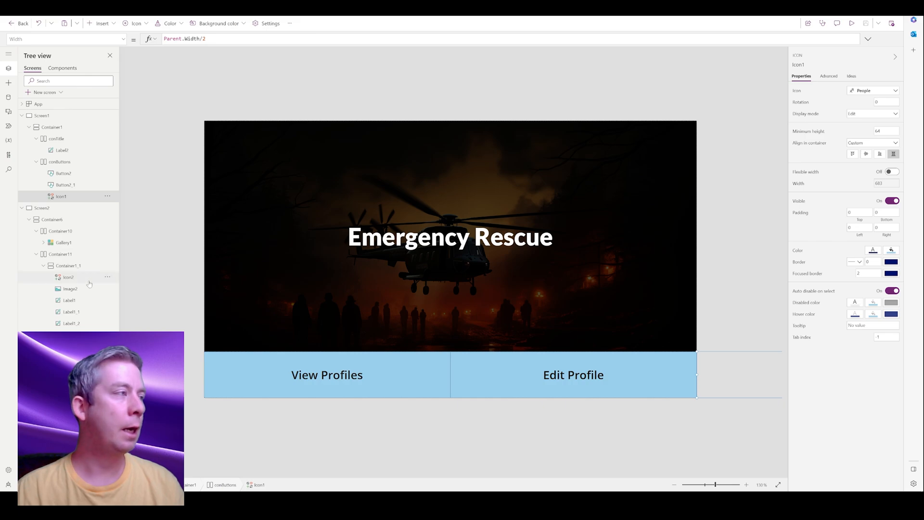
pyautogui.click(60, 346)
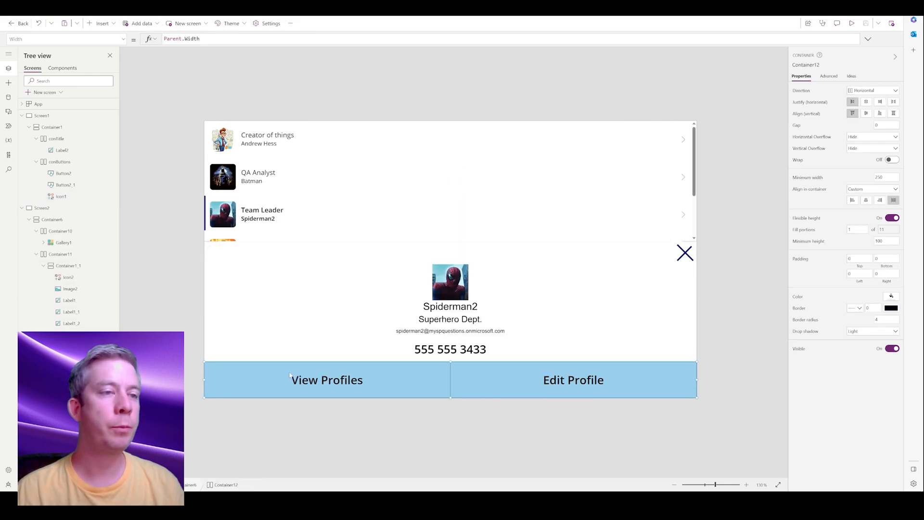
pyautogui.click(852, 24)
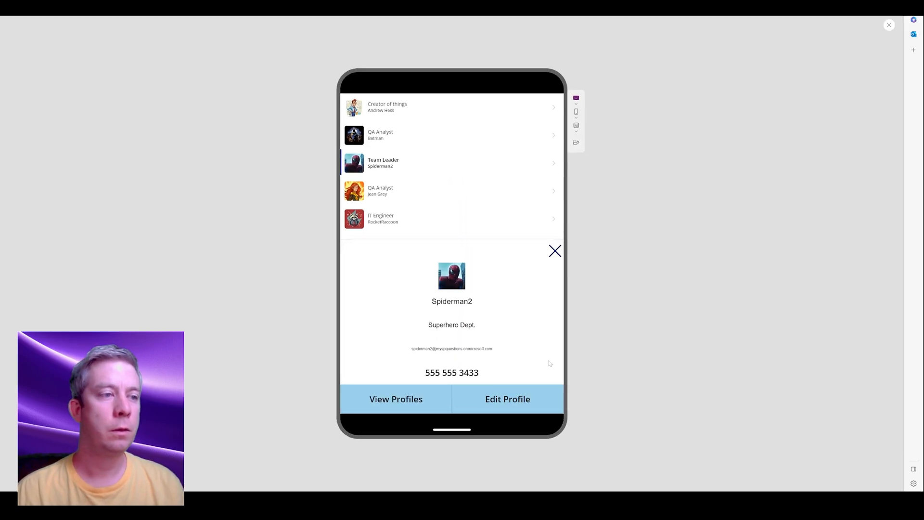
# Switch the preview to phone size, check the button row and close the profile details with the X icon.
pyautogui.click(576, 113)
pyautogui.click(608, 166)
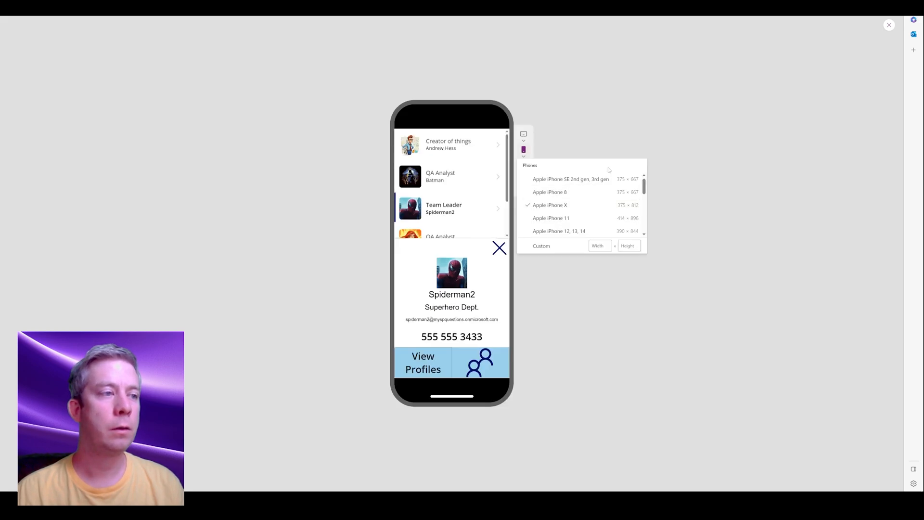
pyautogui.click(548, 350)
pyautogui.click(499, 248)
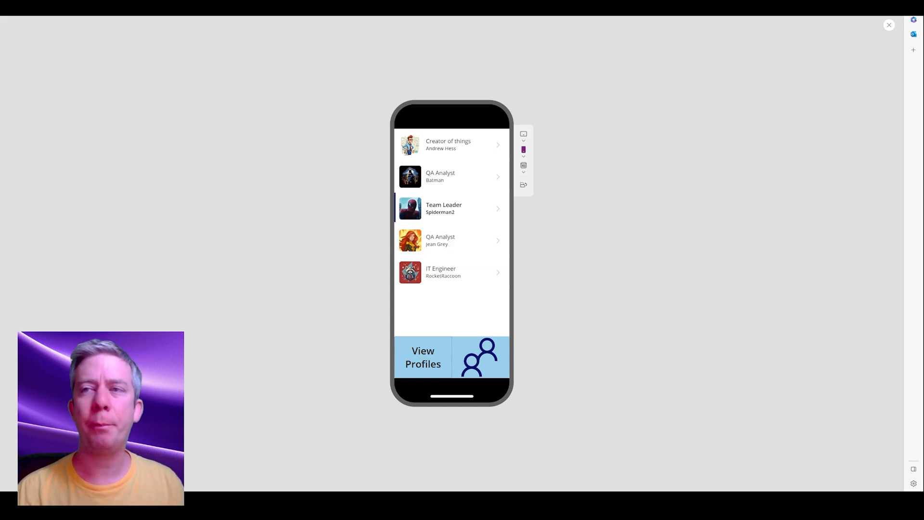
pyautogui.press('Escape')
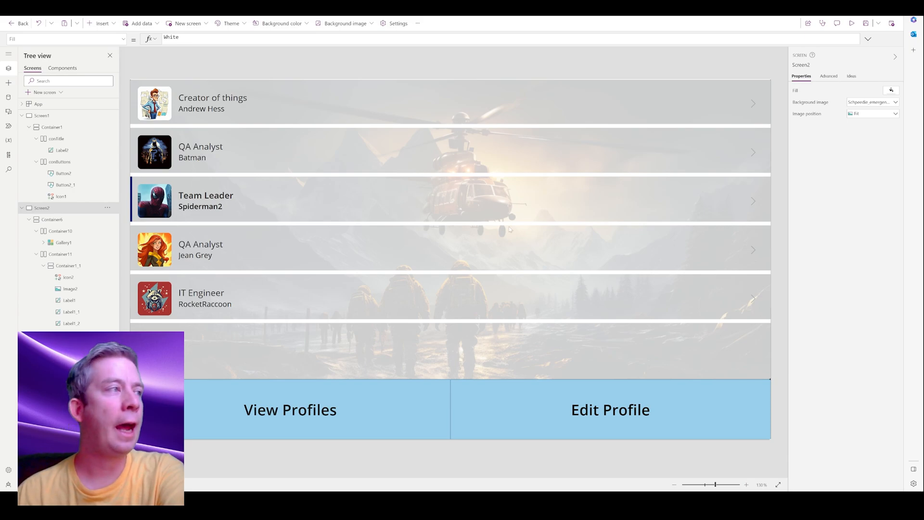
# Test opening and closing the profile details for different gallery entries in the phone preview of the styled Screen2.
pyautogui.click(852, 23)
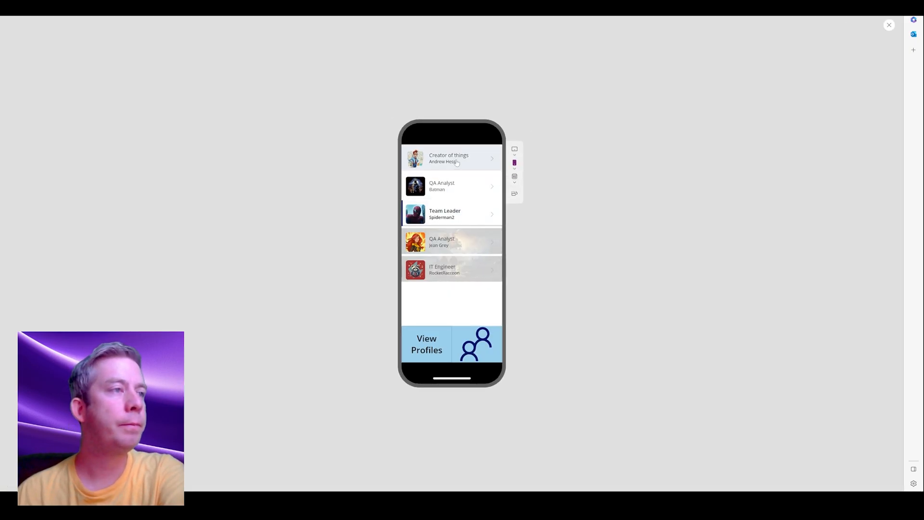
pyautogui.click(457, 205)
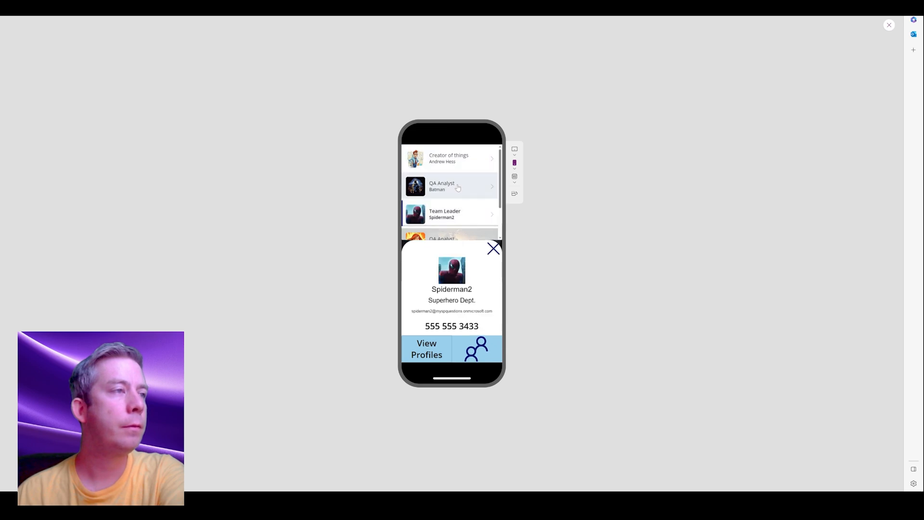
pyautogui.click(493, 246)
pyautogui.click(448, 159)
pyautogui.click(493, 245)
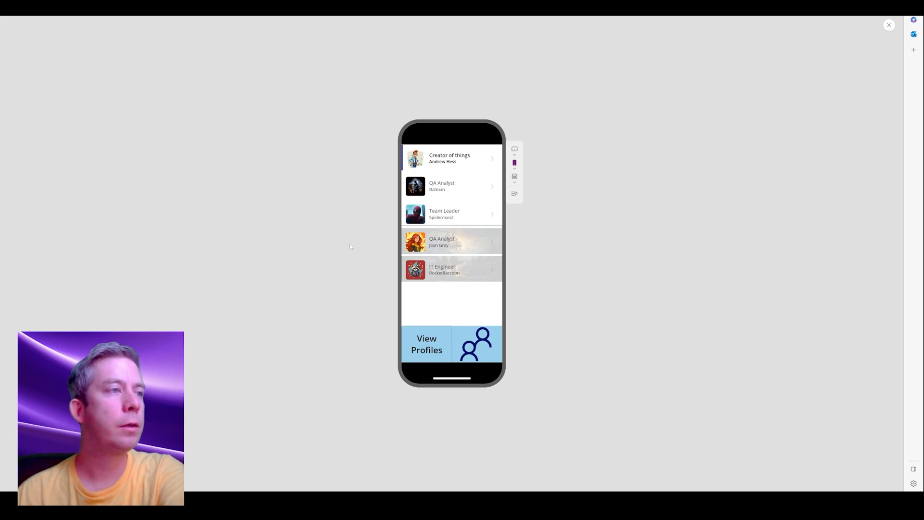
pyautogui.click(889, 25)
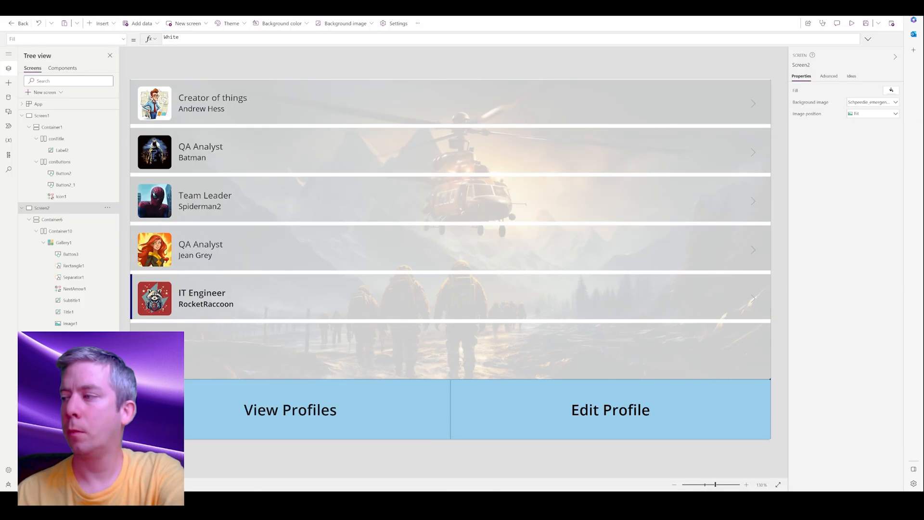
# Change the position of Screen2's background image so it covers the whole screen, and check it in the preview with a profile open.
pyautogui.click(857, 116)
pyautogui.click(858, 139)
pyautogui.click(851, 24)
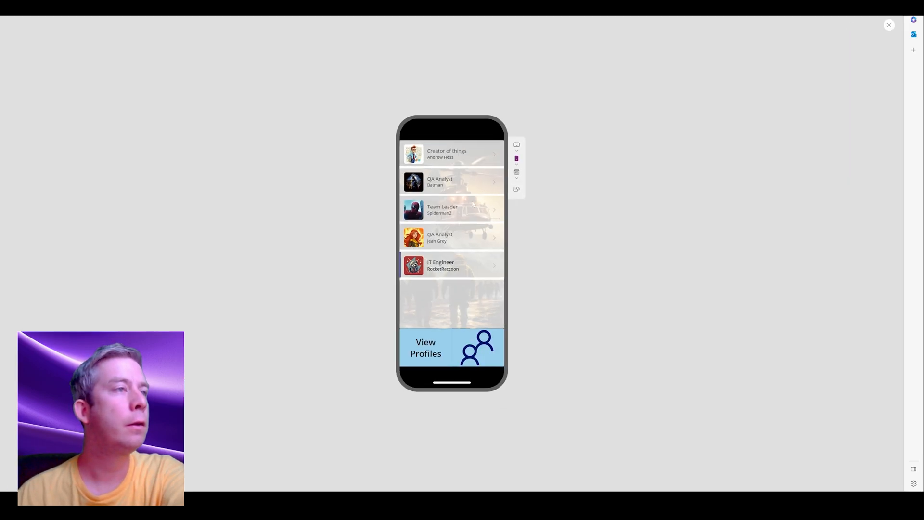
pyautogui.click(440, 250)
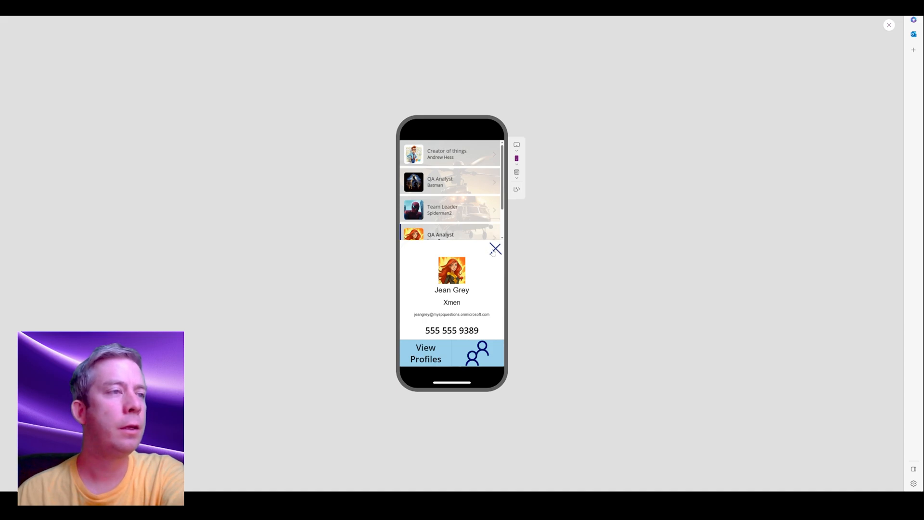
pyautogui.click(890, 26)
# Open the border radius of Container1_1 for editing and start the app preview.
pyautogui.click(598, 343)
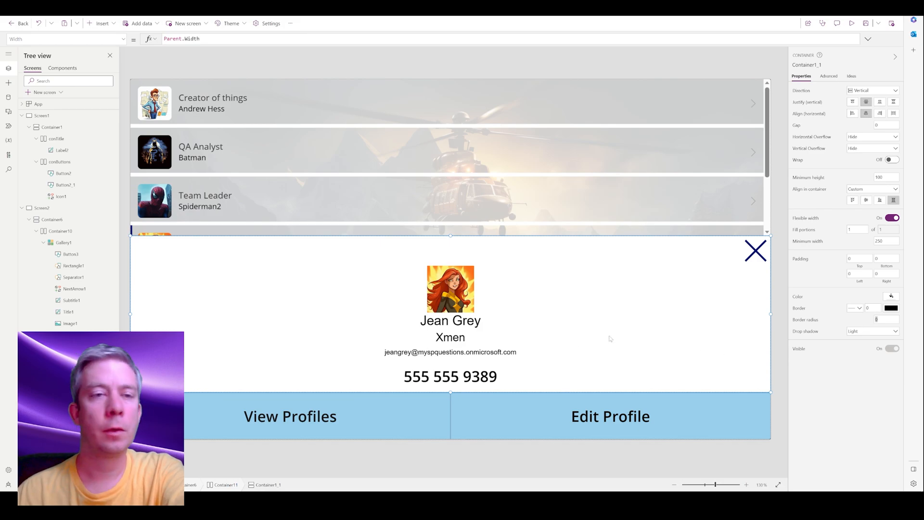
pyautogui.click(877, 320)
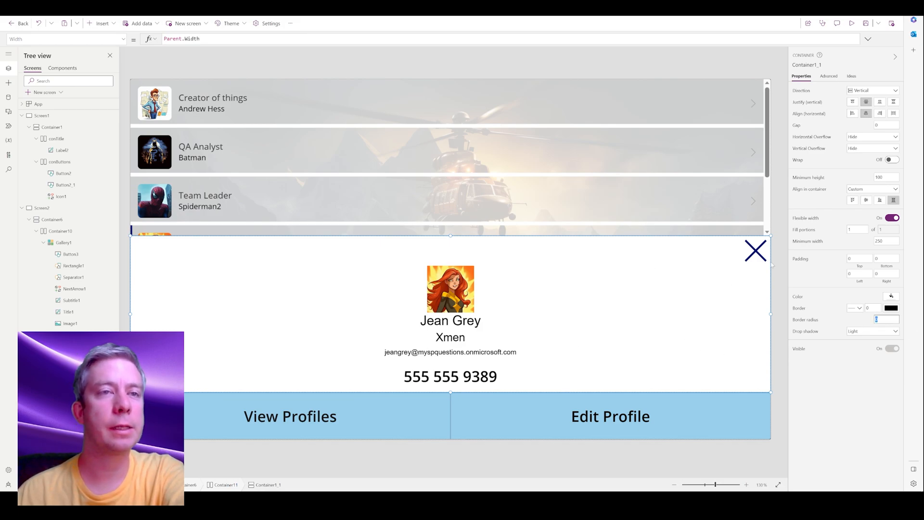
pyautogui.click(852, 23)
# Close the profile details in the preview and test the View Profiles button.
pyautogui.click(494, 250)
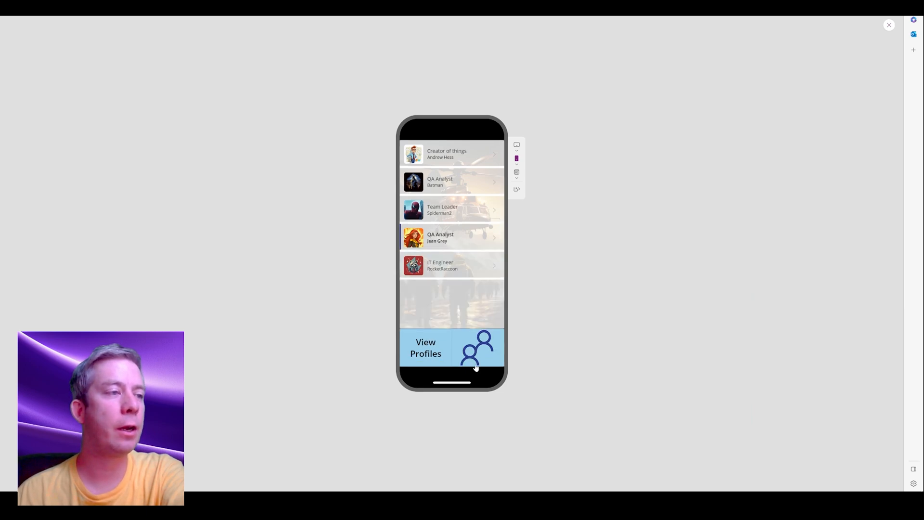
pyautogui.click(426, 347)
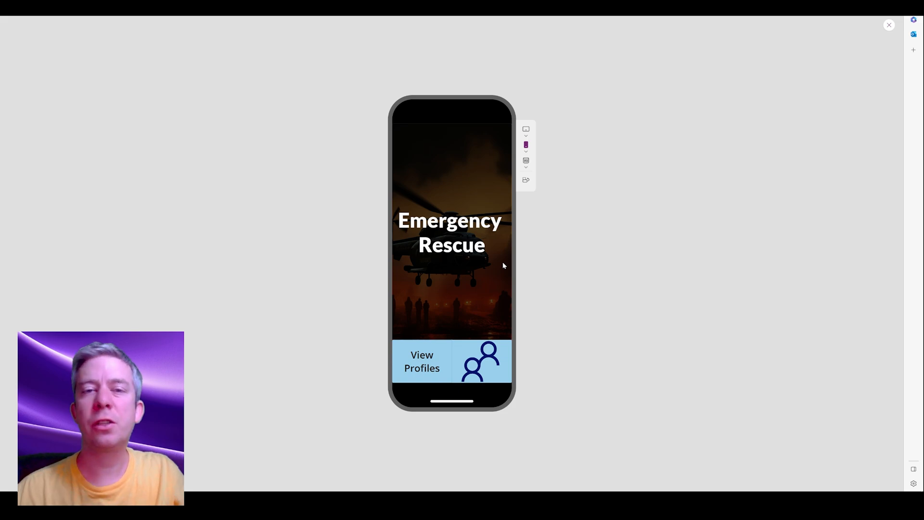
pyautogui.click(889, 28)
# Collapse the finished screens, switch to the existing phone app and examine Screen3's buttons, gallery and profile edit form.
pyautogui.click(22, 208)
pyautogui.click(21, 116)
pyautogui.click(137, 10)
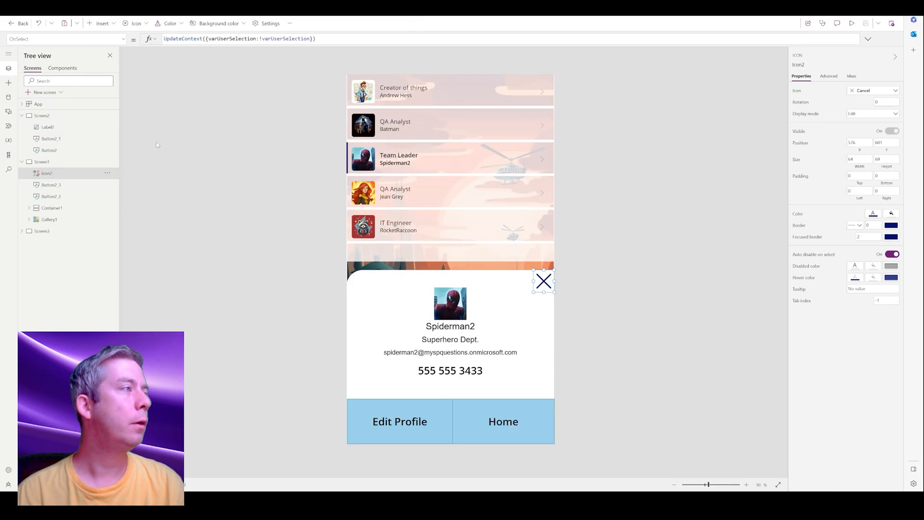
pyautogui.click(33, 233)
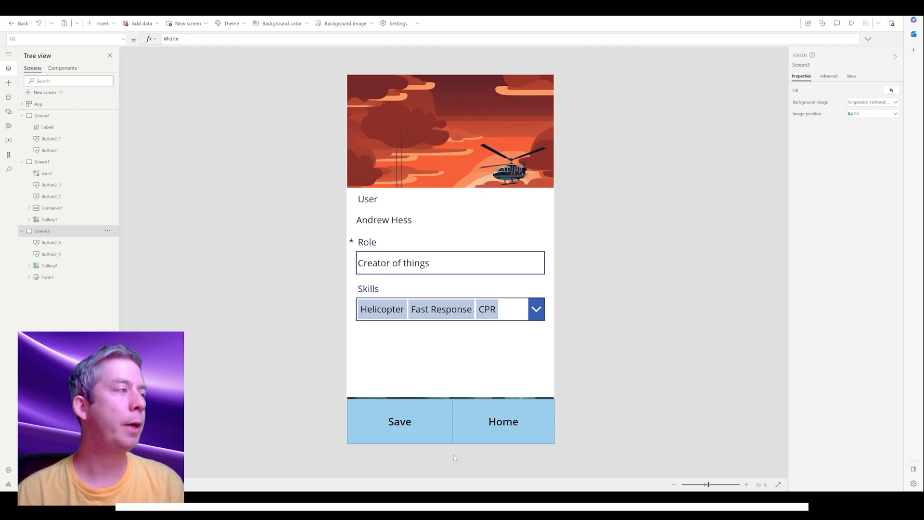
pyautogui.click(53, 256)
pyautogui.click(54, 266)
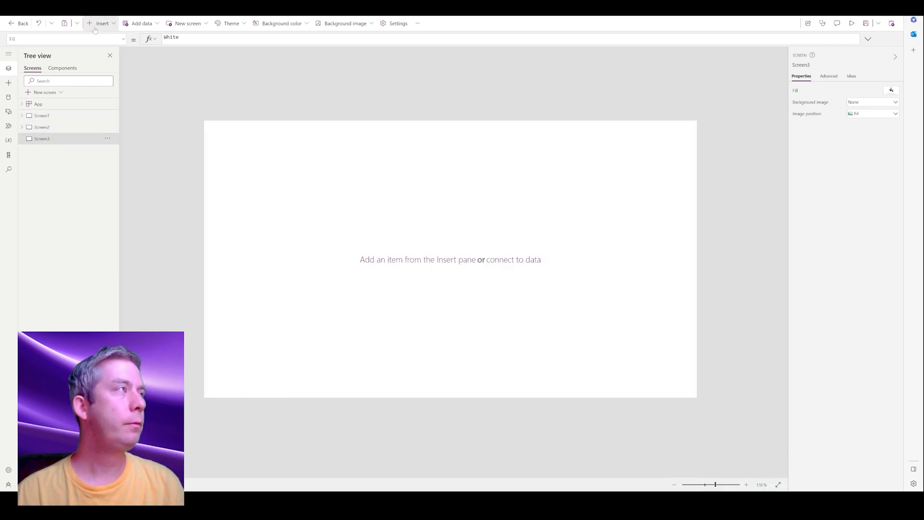
# Insert a vertical container that fills the empty Screen3, with its Height set to Parent.Height.
pyautogui.click(99, 23)
pyautogui.write('con')
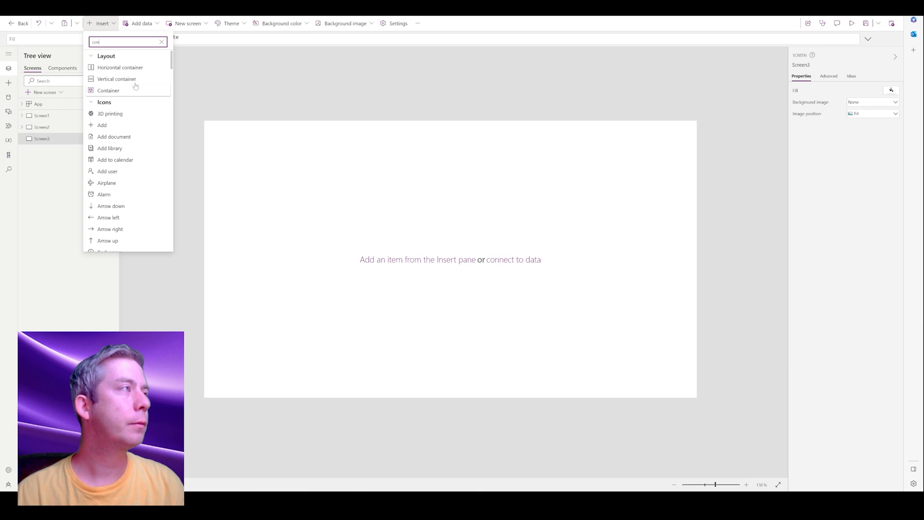
pyautogui.click(133, 80)
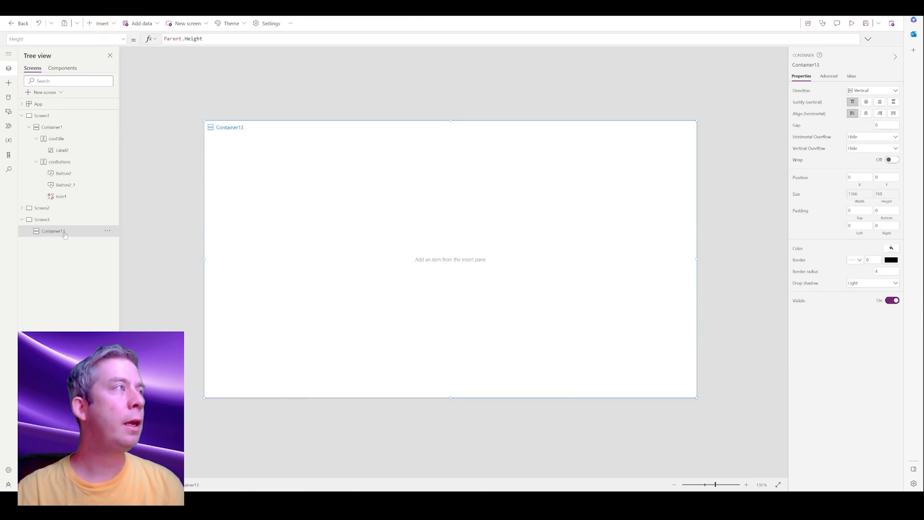
# Insert two horizontal containers into Screen3's vertical container and set the upper one's fill portions to 5.
pyautogui.click(106, 24)
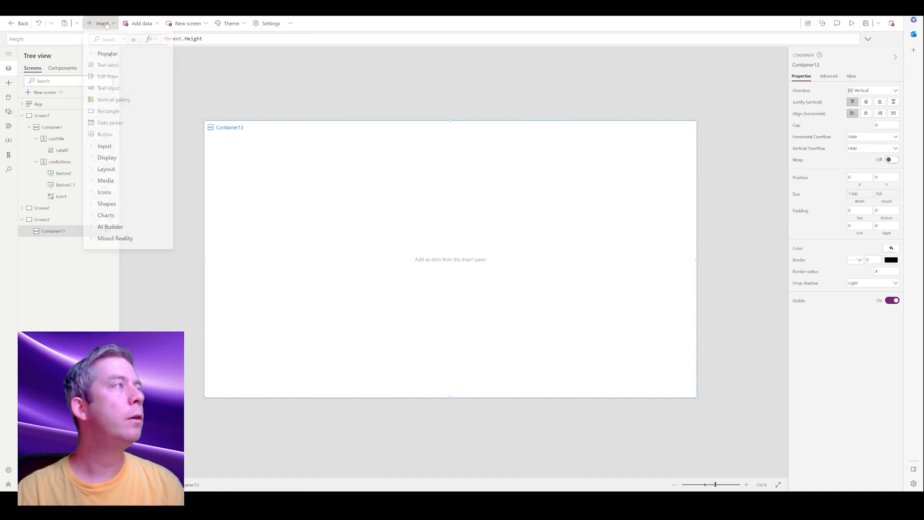
pyautogui.write('con')
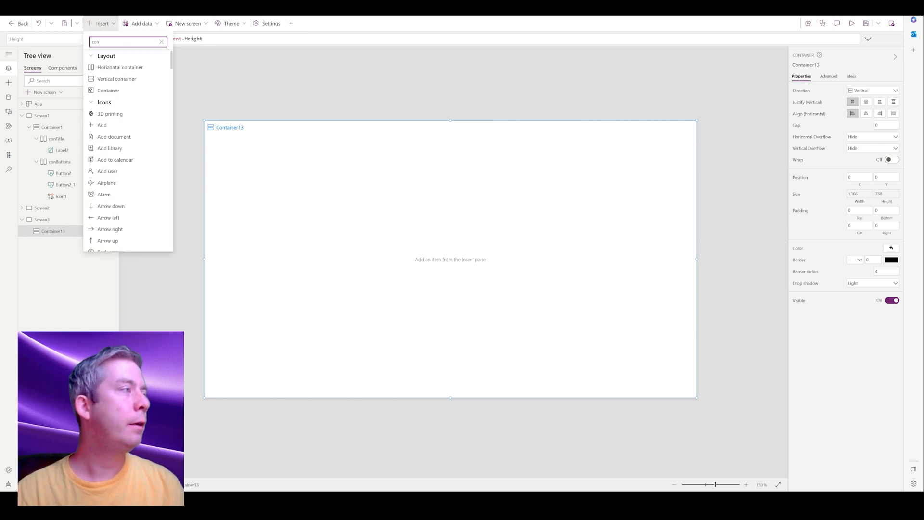
pyautogui.click(121, 68)
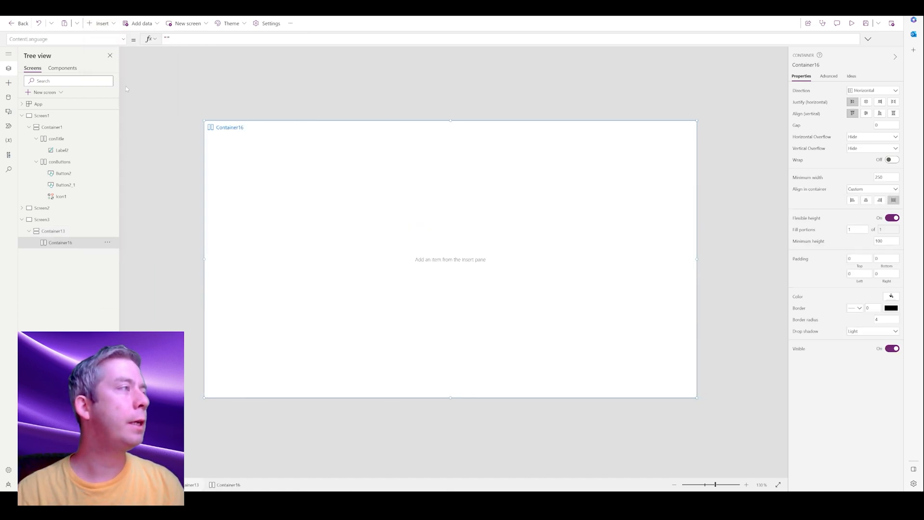
pyautogui.click(49, 230)
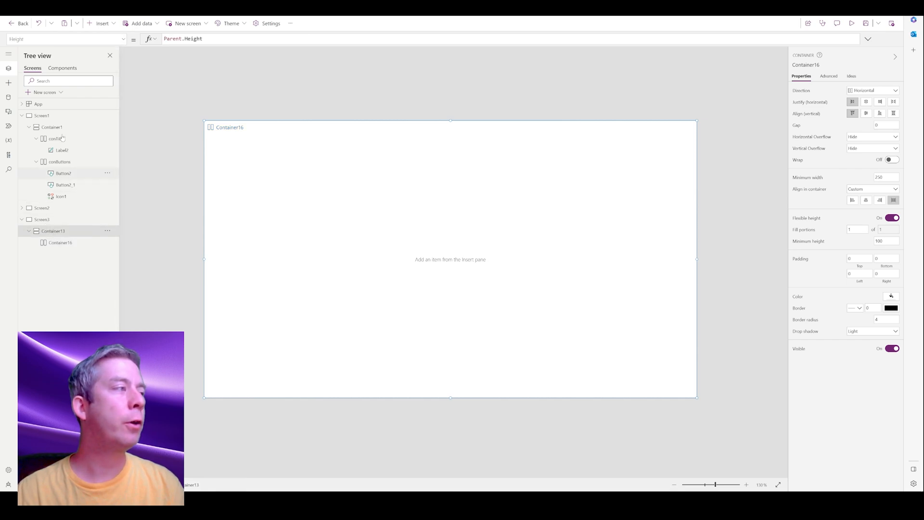
pyautogui.click(100, 28)
pyautogui.write('contain')
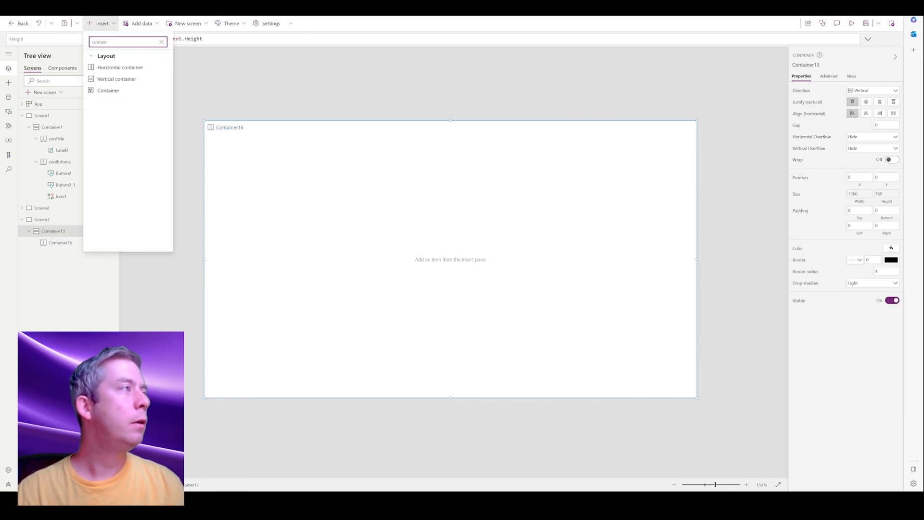
pyautogui.click(121, 70)
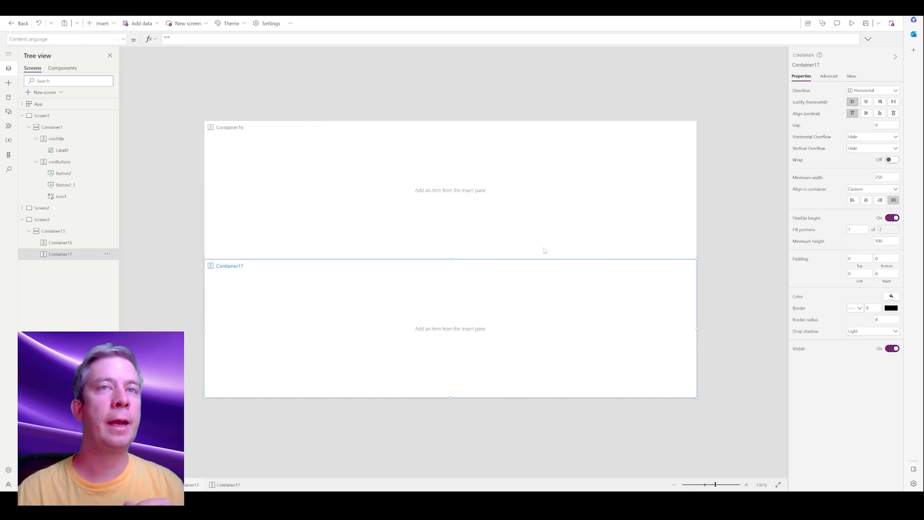
pyautogui.click(497, 206)
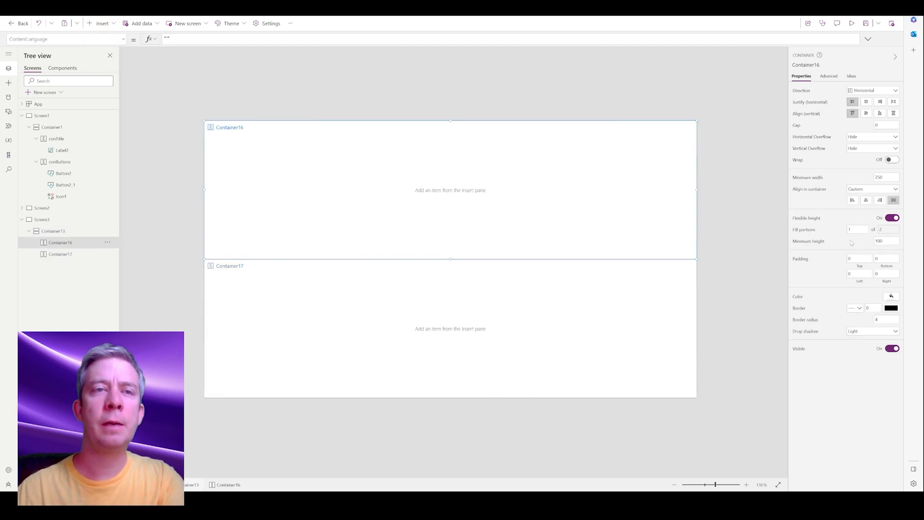
pyautogui.click(738, 221)
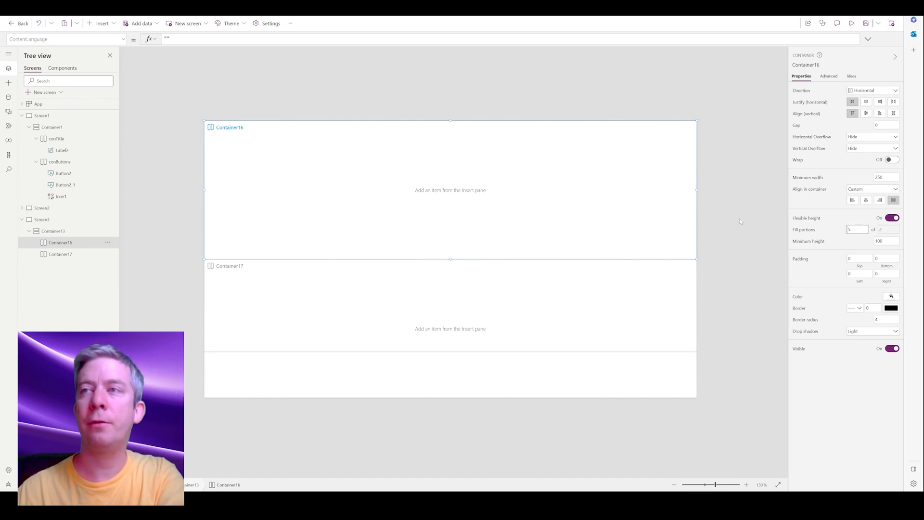
# Copy Screen1's two buttons and icon into the lower container on Screen3 and preview the screen.
pyautogui.click(52, 119)
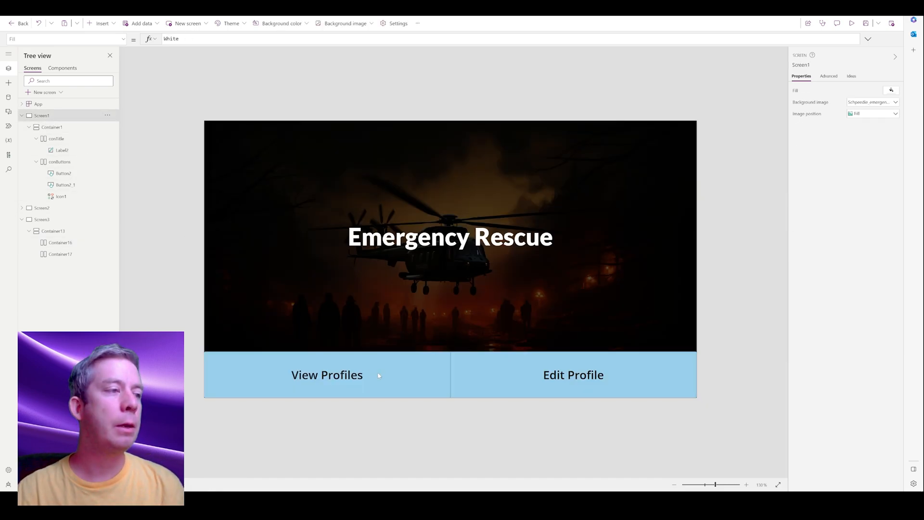
pyautogui.click(63, 173)
pyautogui.keyDown('ctrl'); pyautogui.click(63, 185); pyautogui.keyUp('ctrl')
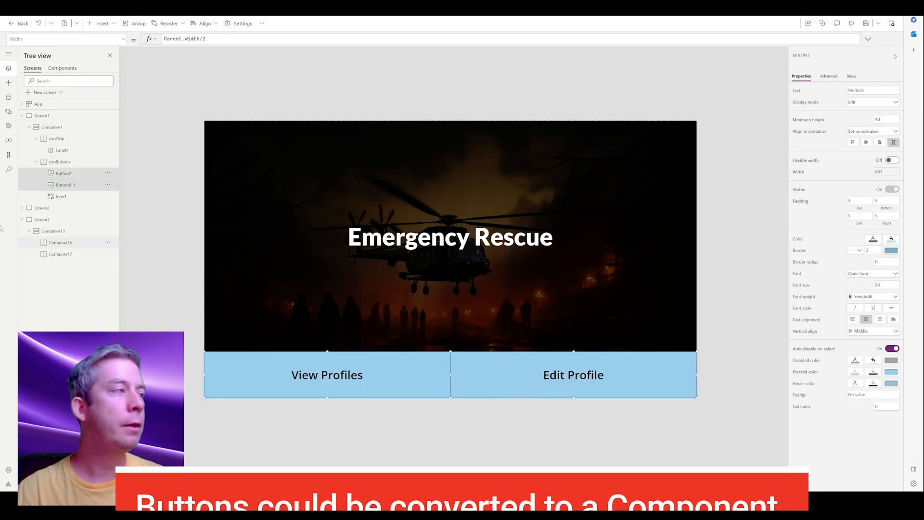
pyautogui.keyDown('ctrl'); pyautogui.click(61, 196); pyautogui.keyUp('ctrl')
pyautogui.click(46, 220)
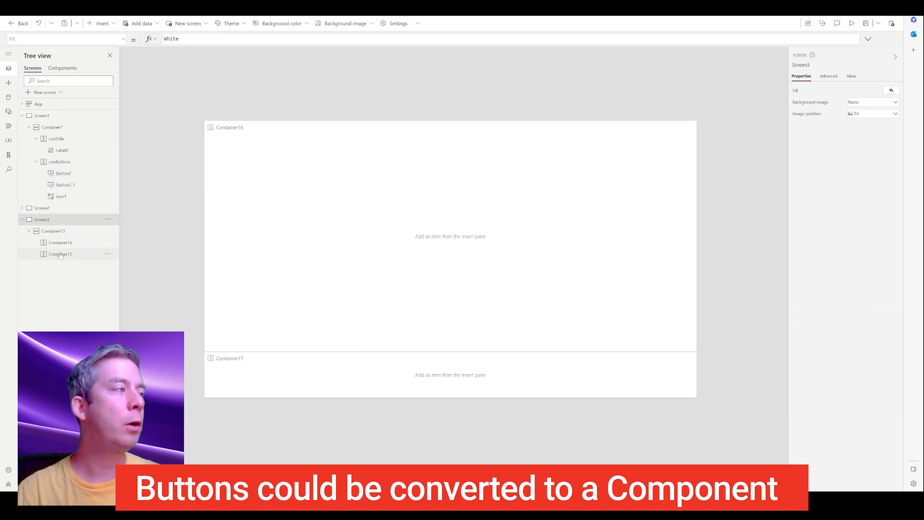
pyautogui.click(318, 385)
pyautogui.hotkey('ctrl', 'v')
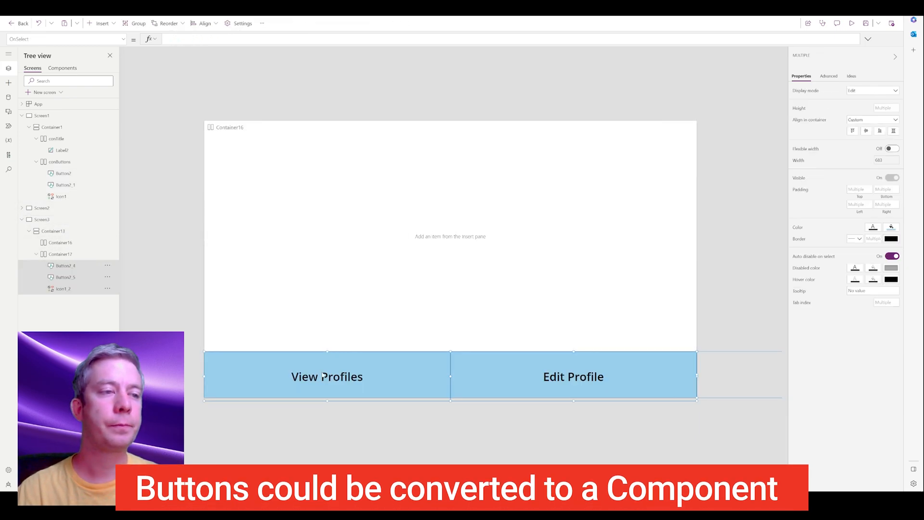
pyautogui.click(851, 23)
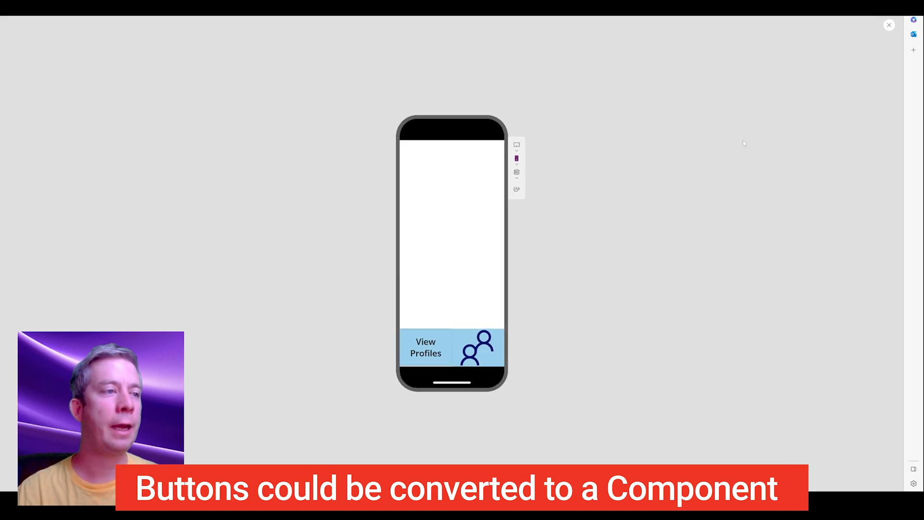
pyautogui.click(889, 25)
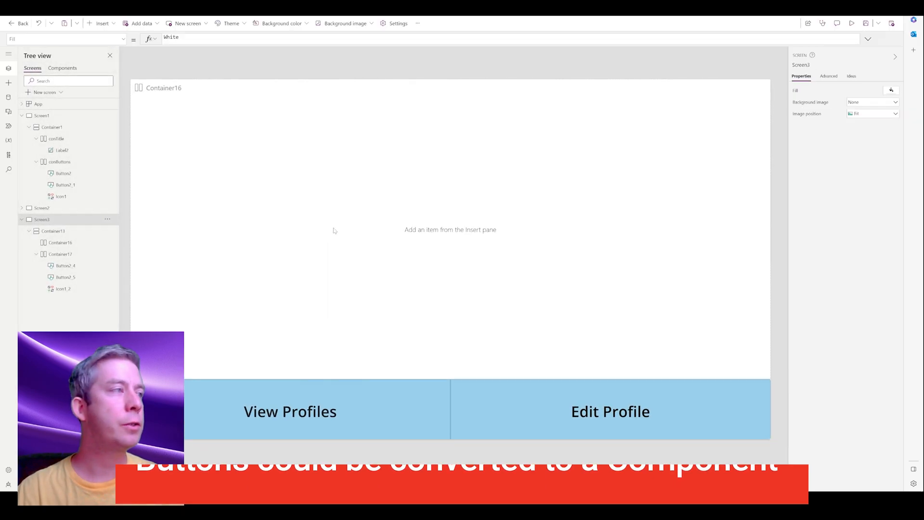
# Copy the profile edit form from the existing phone app's Screen3 into the new Screen3's upper container.
pyautogui.click(336, 233)
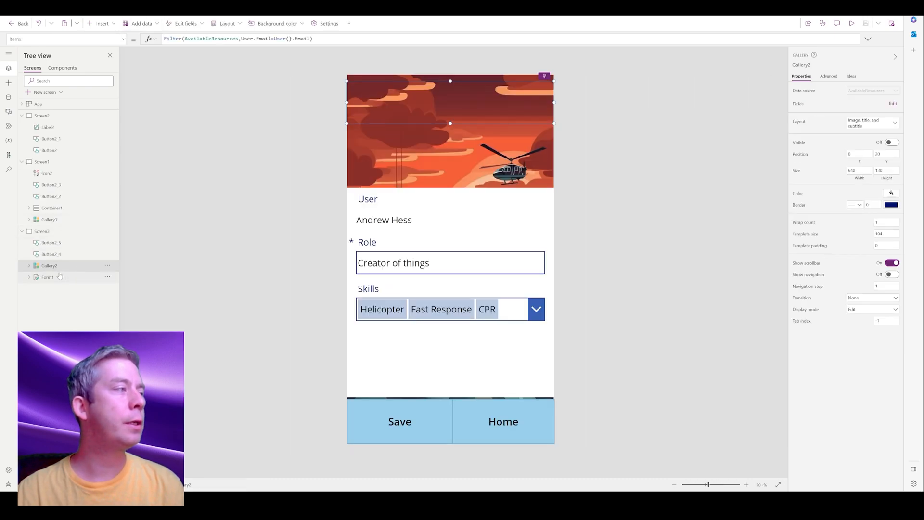
pyautogui.click(58, 277)
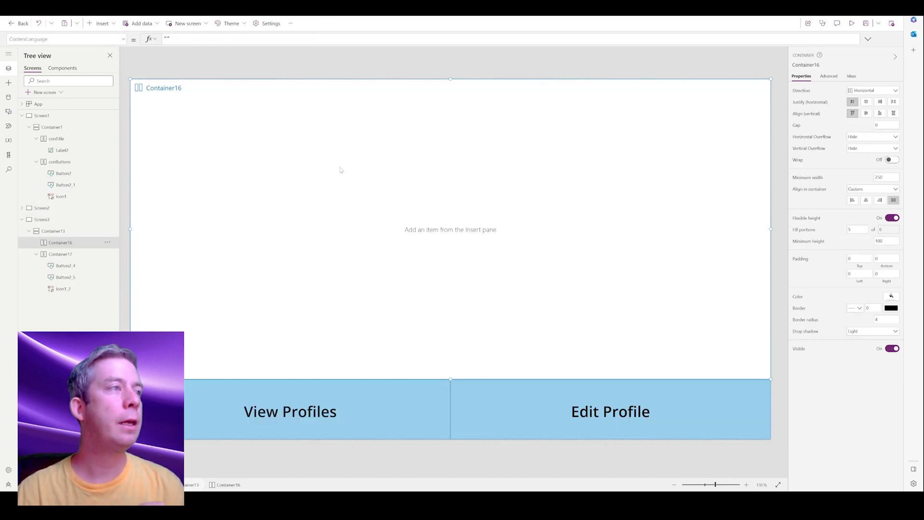
pyautogui.hotkey('ctrl', 'v')
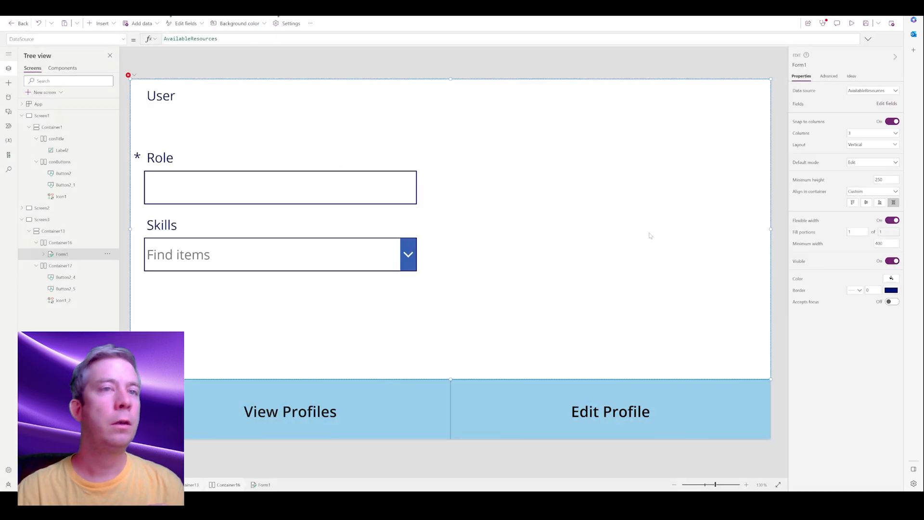
# Center the pasted form vertically in its container and preview it in the phone layout.
pyautogui.click(867, 203)
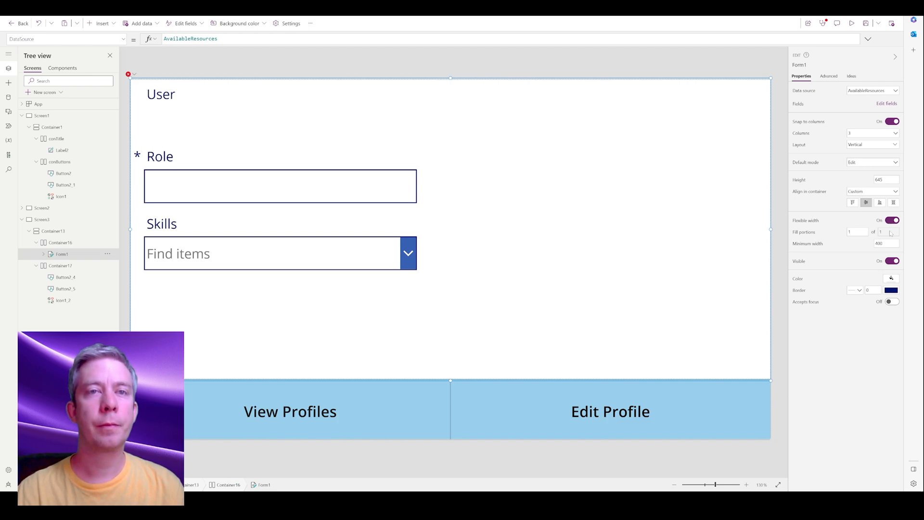
pyautogui.click(852, 23)
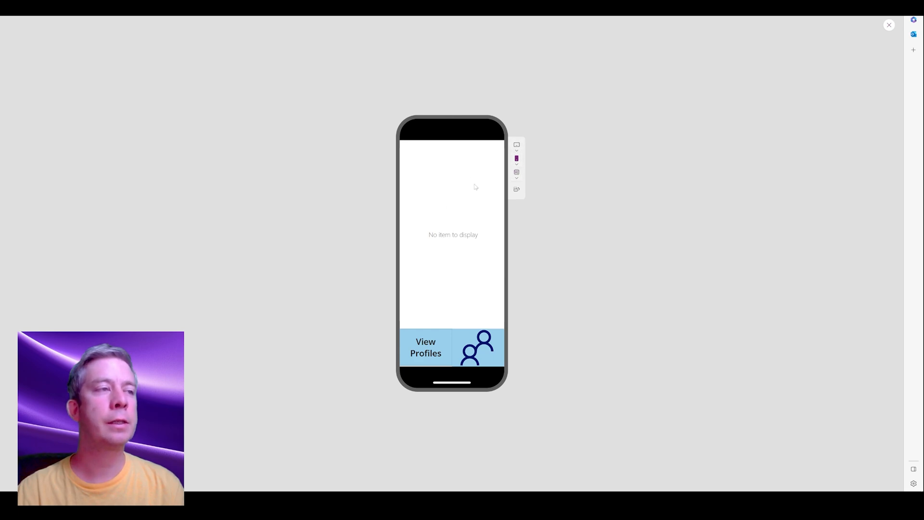
pyautogui.click(890, 26)
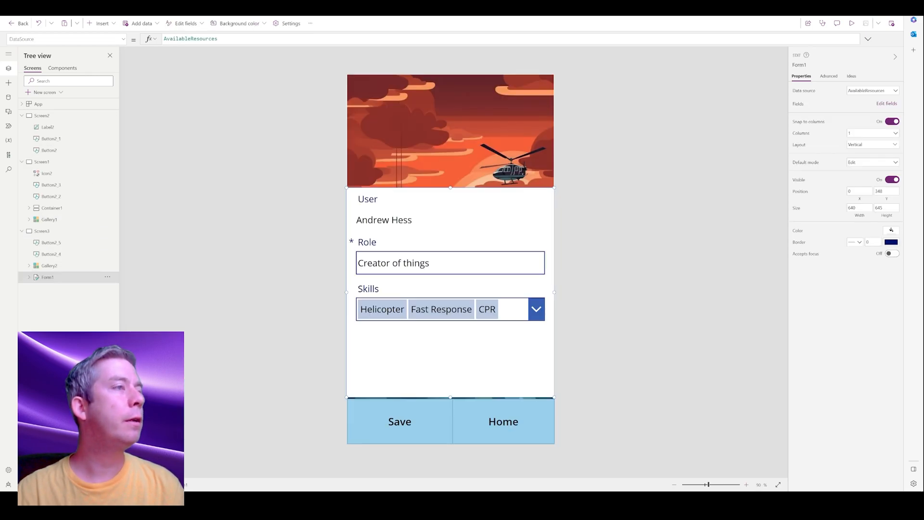
# Copy Gallery2 from the existing phone app into Screen3's outer vertical container and preview the form.
pyautogui.click(81, 266)
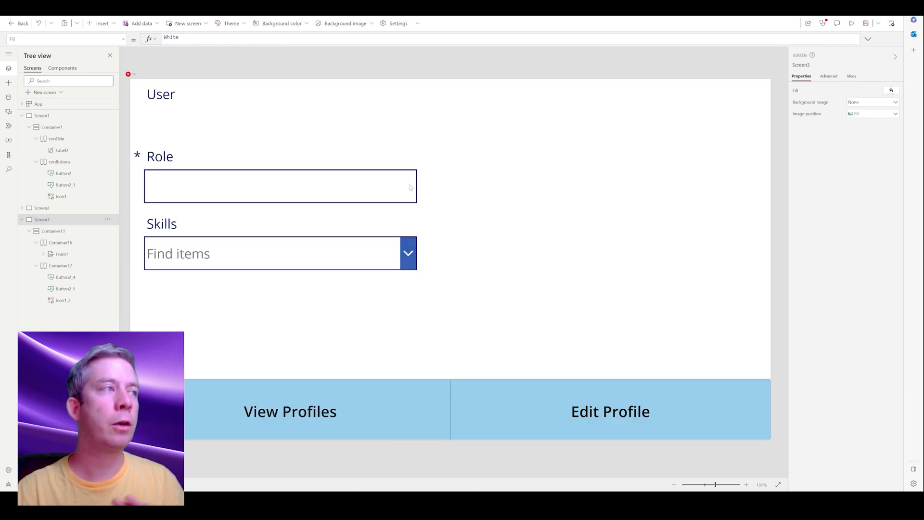
pyautogui.click(53, 231)
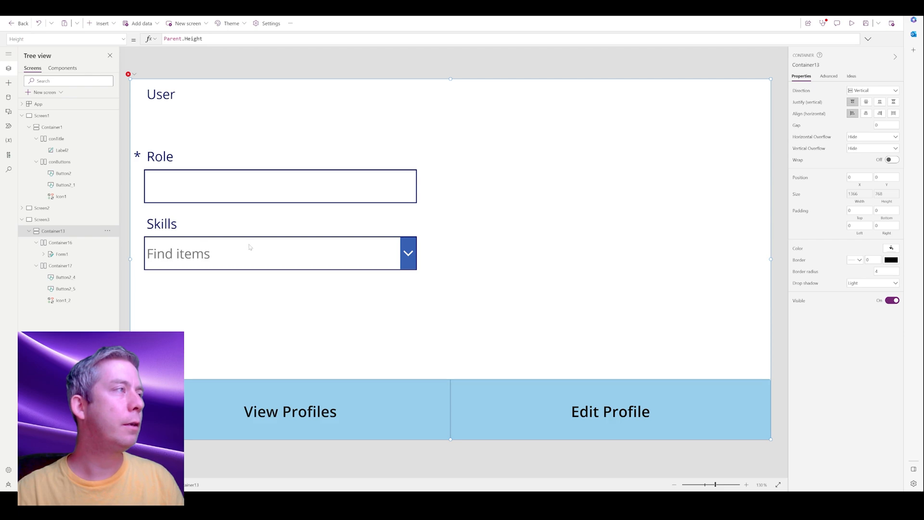
pyautogui.hotkey('ctrl', 'v')
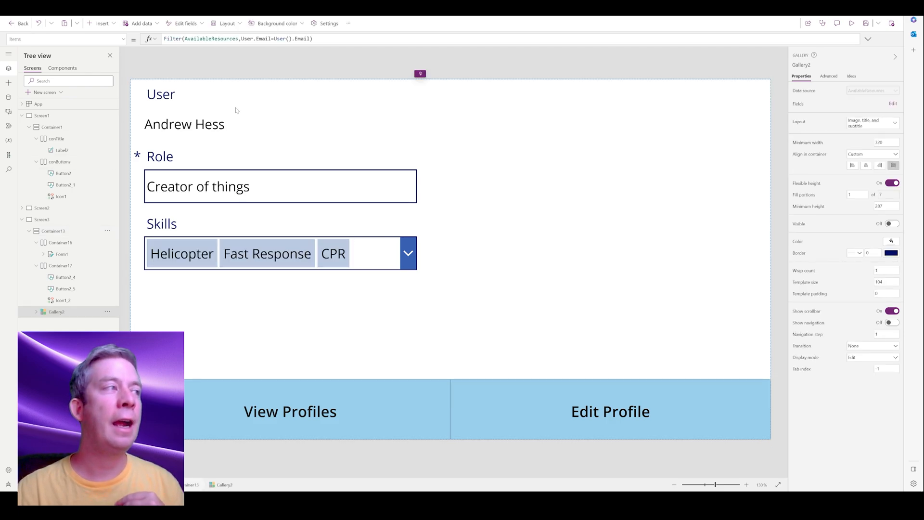
pyautogui.click(852, 23)
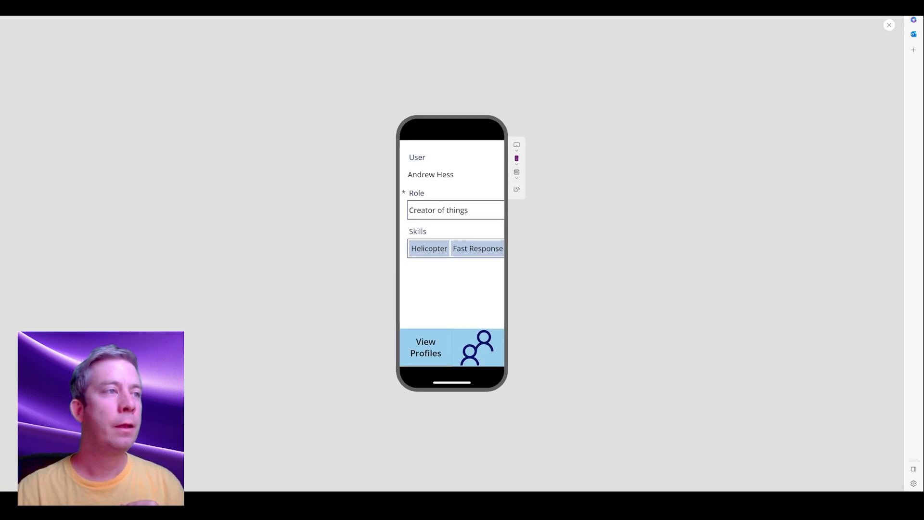
pyautogui.click(889, 25)
# Set the edit form's Width to Parent.Width and preview it in the phone layout.
pyautogui.click(357, 316)
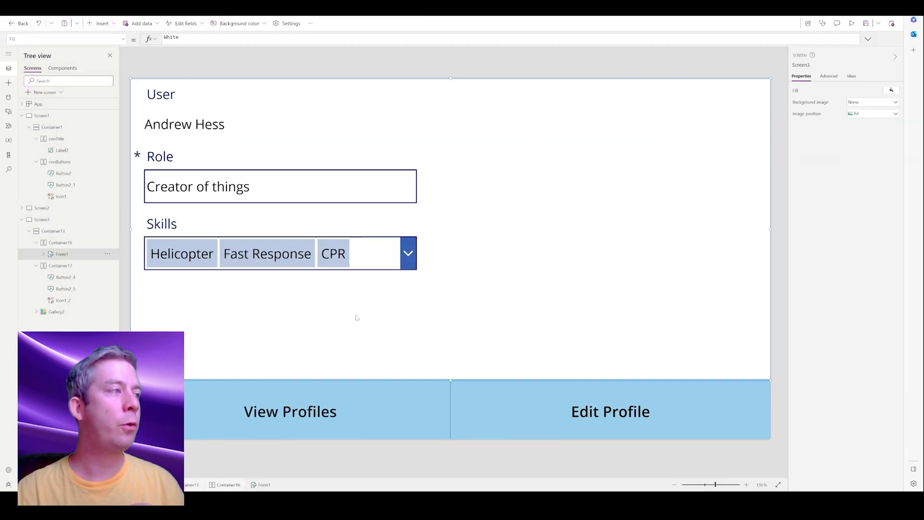
pyautogui.click(124, 39)
pyautogui.write('width')
pyautogui.press('Return')
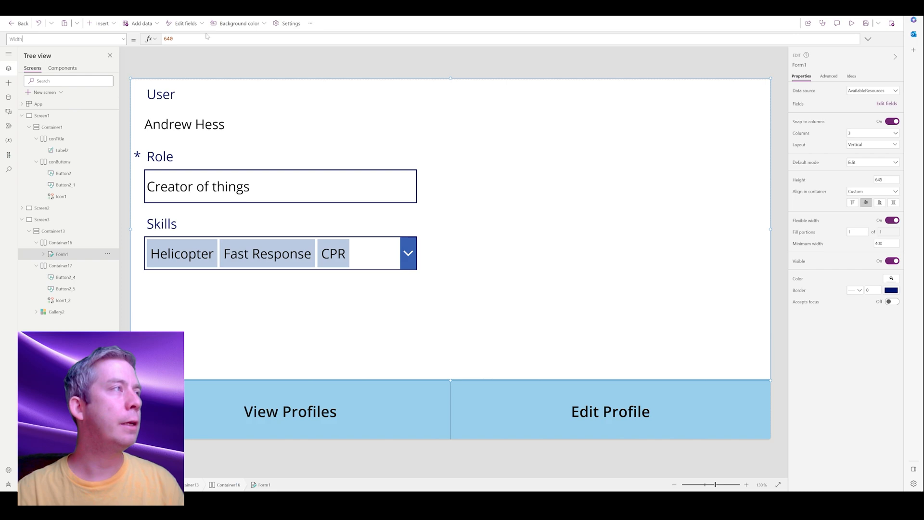
pyautogui.moveTo(177, 41); pyautogui.dragTo(74, 17)
pyautogui.write('Parrent.Width')
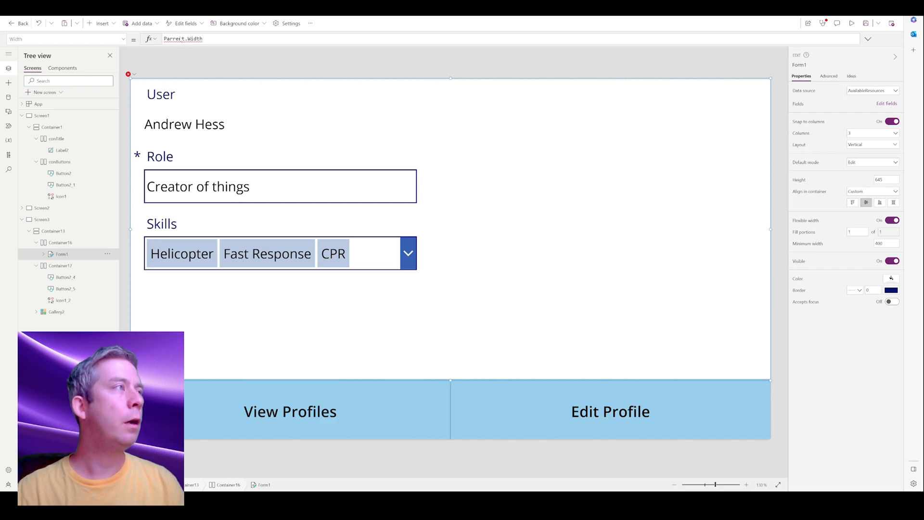
pyautogui.click(852, 23)
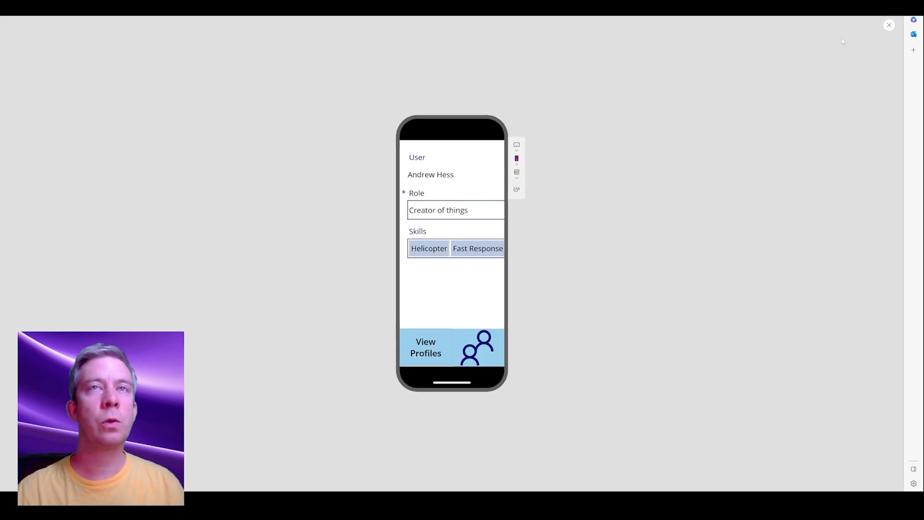
pyautogui.click(889, 25)
# Set the Width of the form's User card to Parent.Width.
pyautogui.click(151, 166)
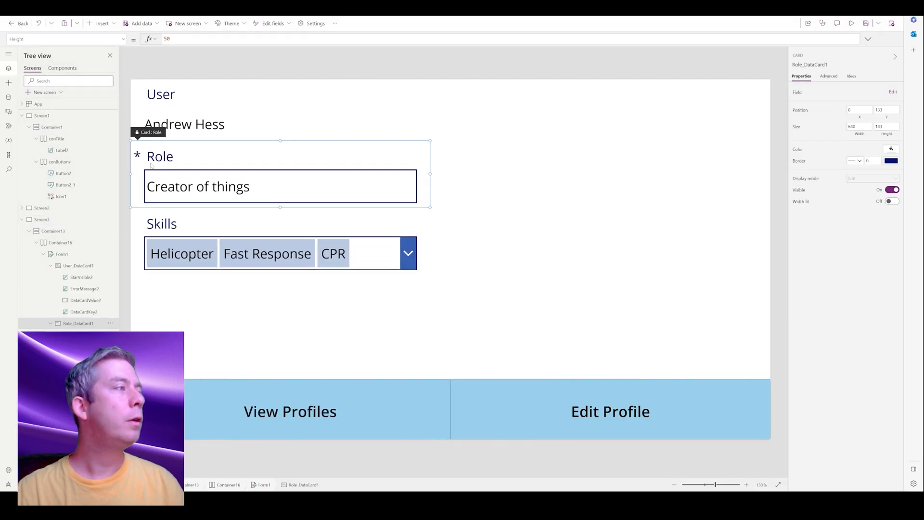
pyautogui.click(77, 266)
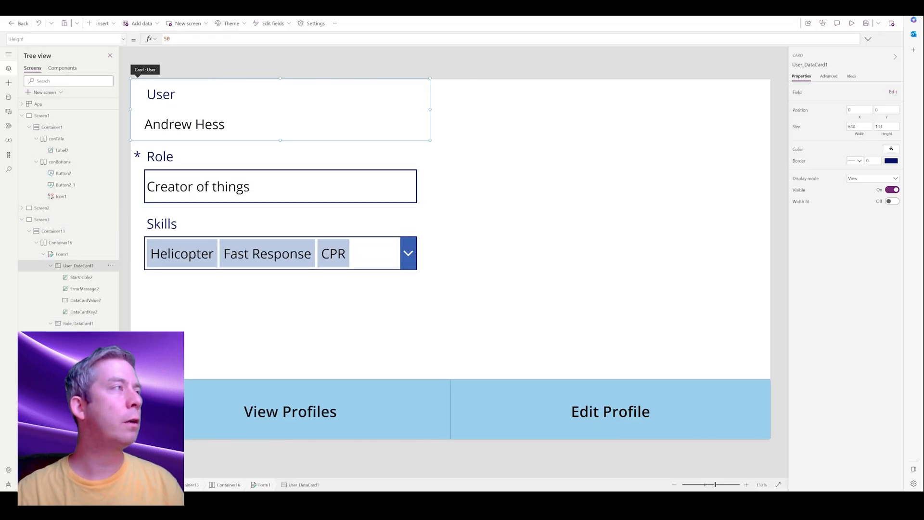
pyautogui.click(124, 39)
pyautogui.click(29, 136)
pyautogui.hotkey('ctrl', 'a')
pyautogui.write('Parent')
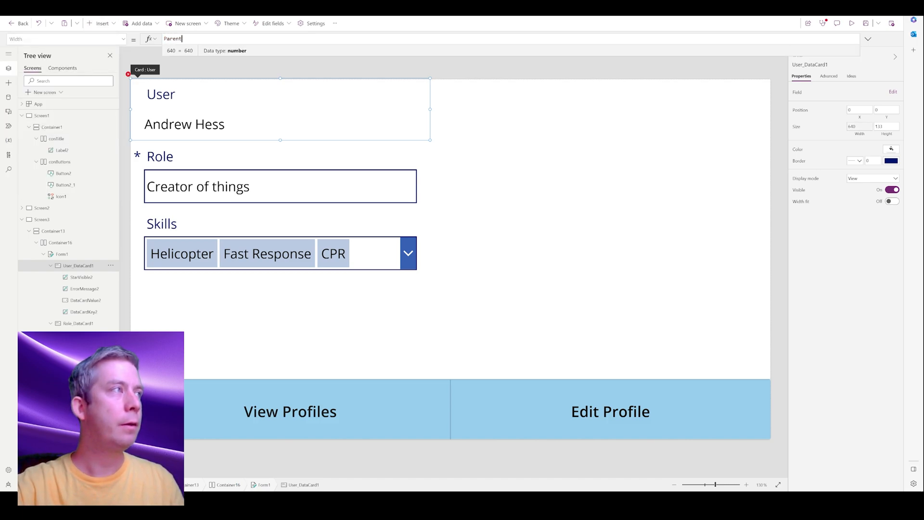
pyautogui.write('.Width')
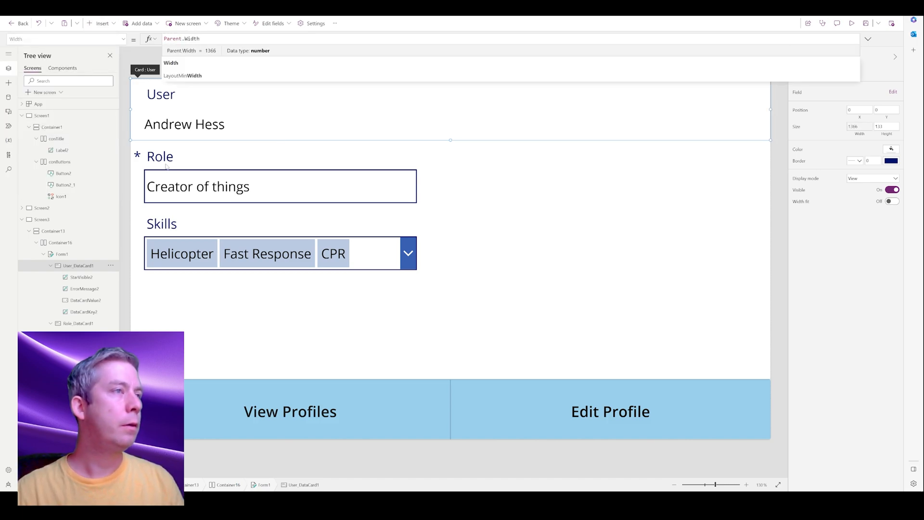
# Set WidthFit to true on the form's Role and Skills cards together.
pyautogui.click(245, 150)
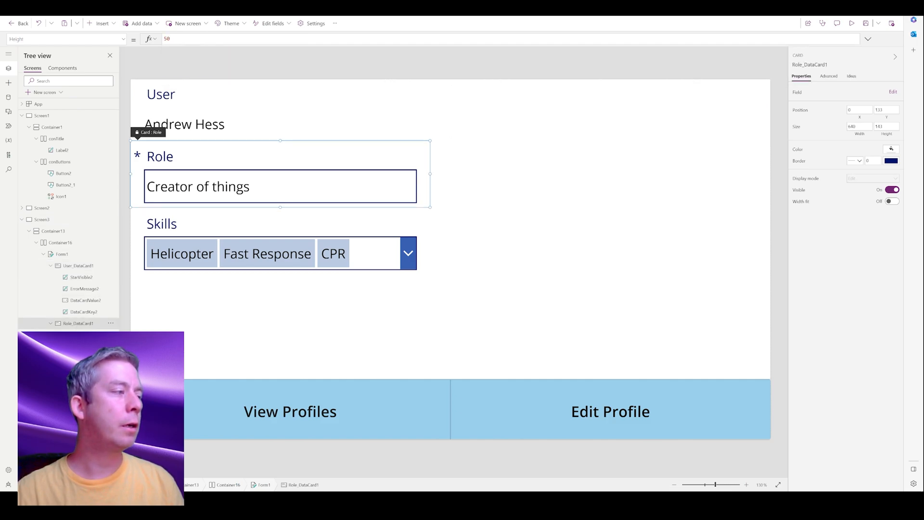
pyautogui.keyDown('ctrl'); pyautogui.click(77, 323); pyautogui.keyUp('ctrl')
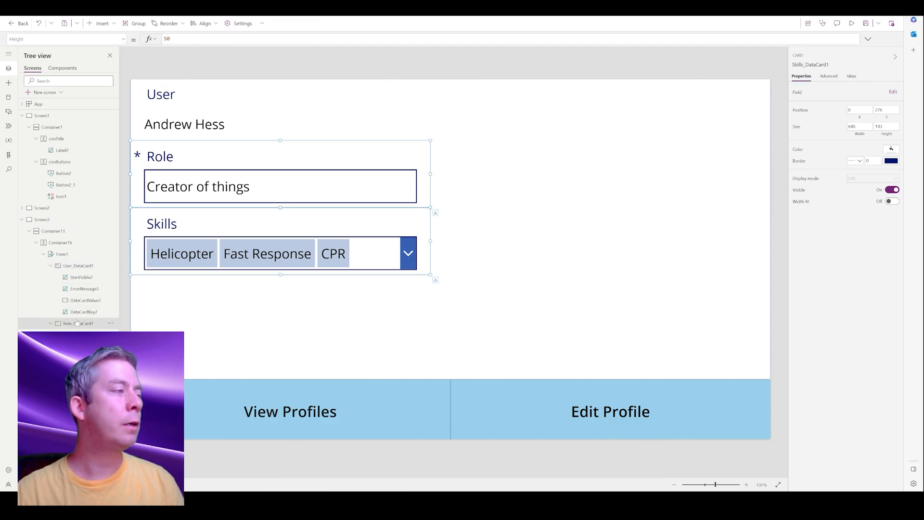
pyautogui.click(124, 39)
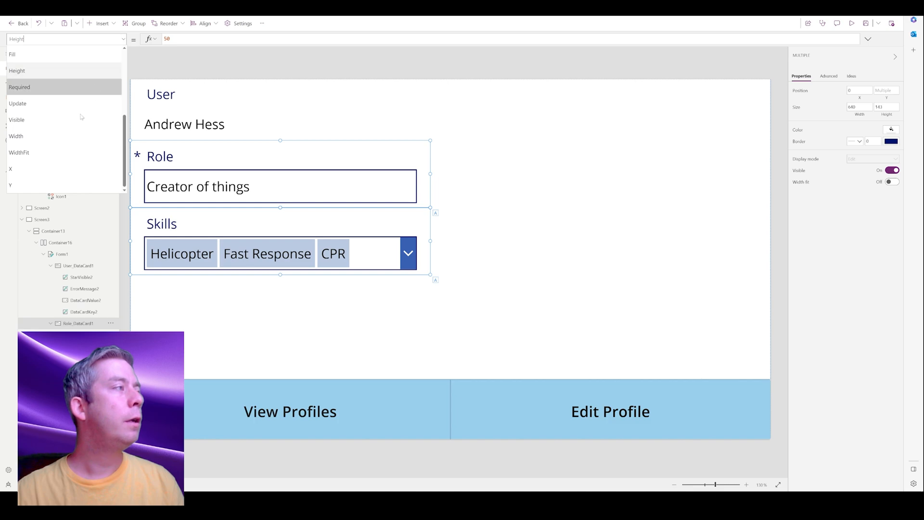
pyautogui.click(30, 153)
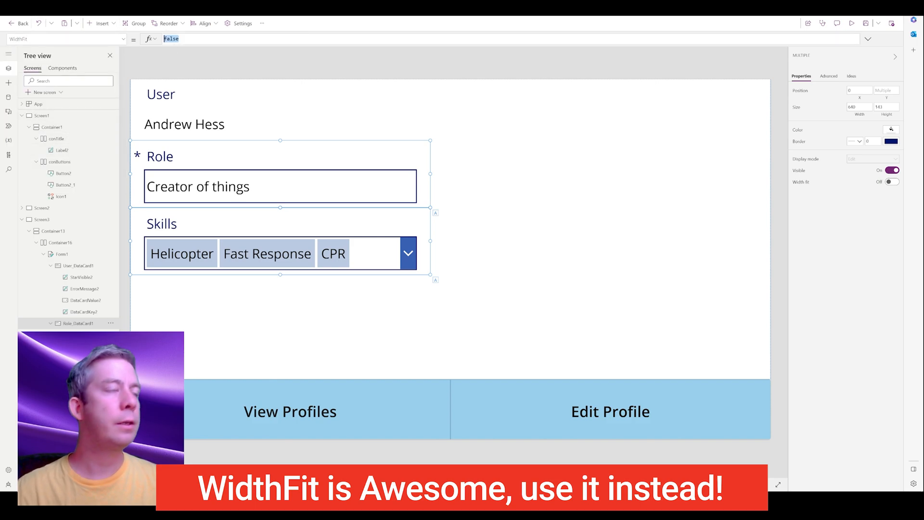
pyautogui.write('true')
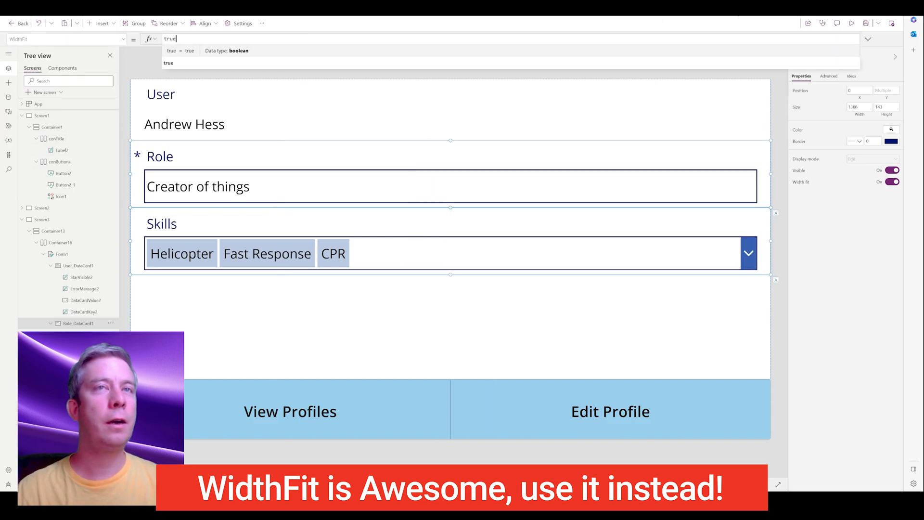
# Preview the form in the phone layout and test the View Profiles button.
pyautogui.click(852, 23)
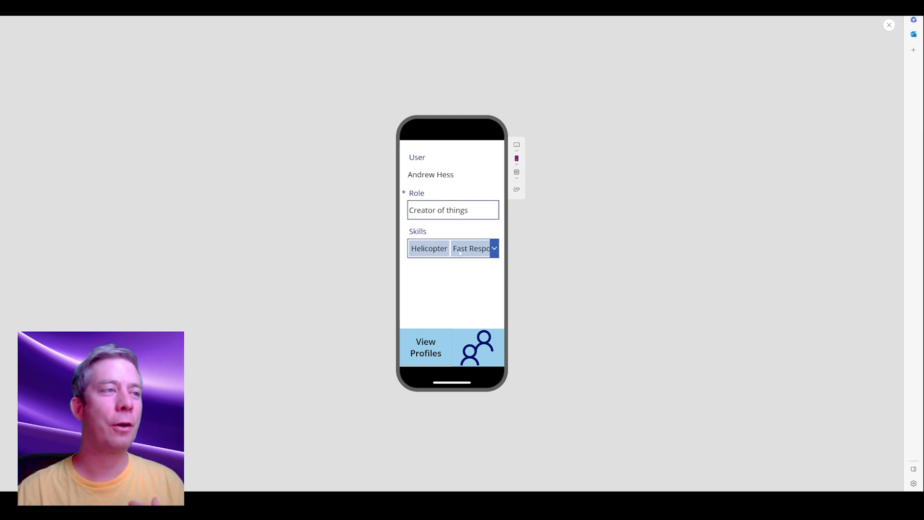
pyautogui.click(426, 348)
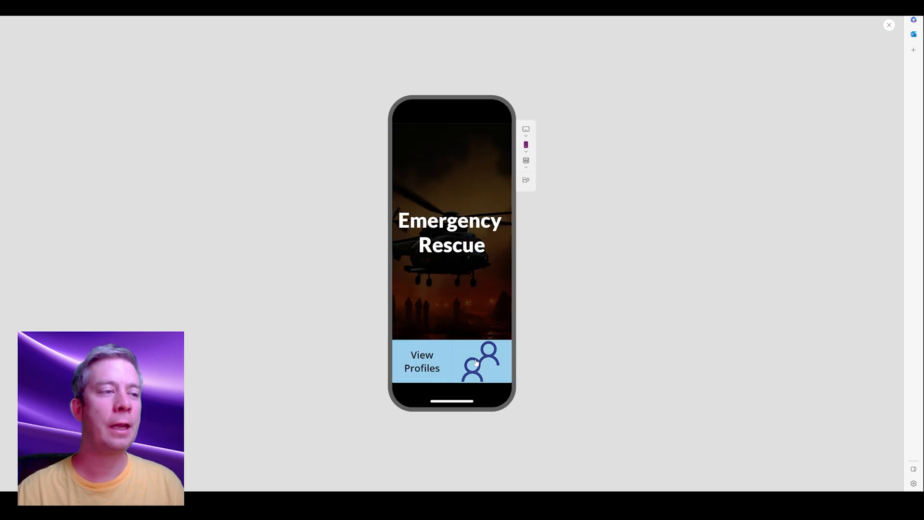
pyautogui.click(889, 25)
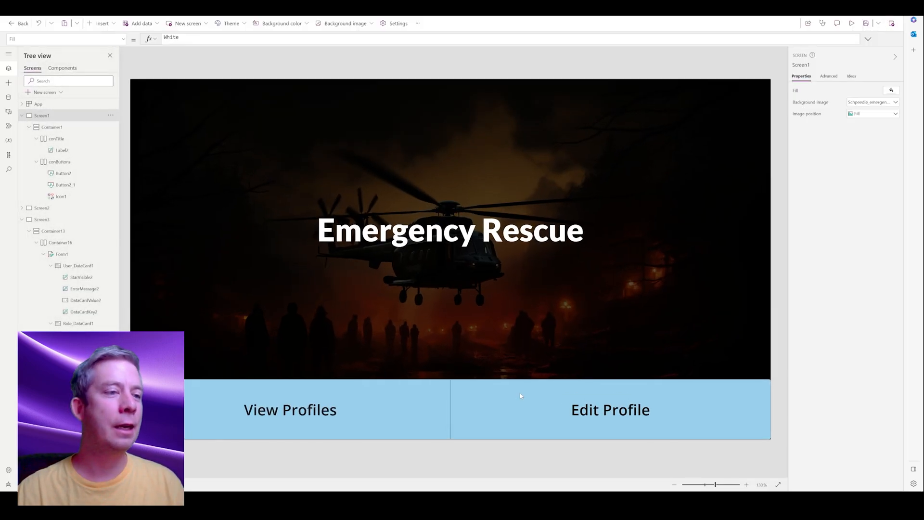
# Set the OnSelect of Screen1's people icon to Navigate(Screen2,ScreenTransition.CoverRight).
pyautogui.click(61, 196)
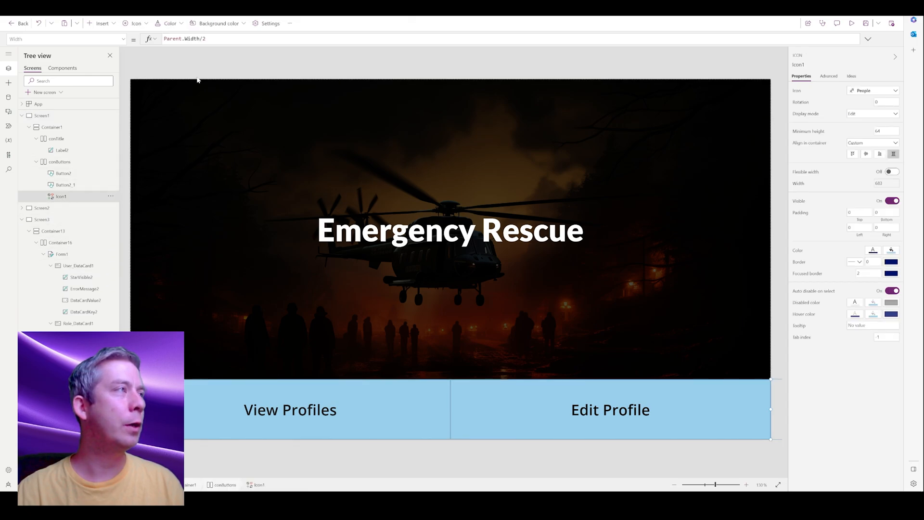
pyautogui.click(126, 39)
pyautogui.scroll(-3, 50, 153)
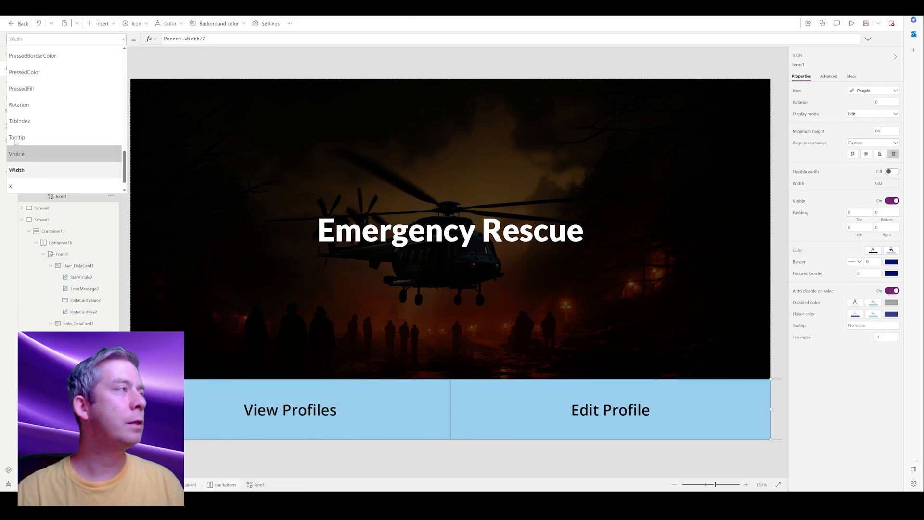
pyautogui.scroll(3, 53, 144)
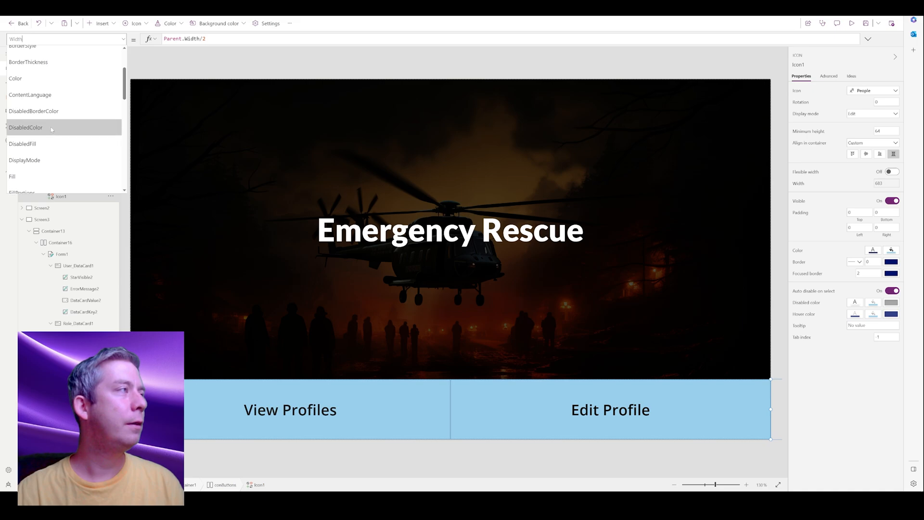
pyautogui.scroll(-6, 53, 132)
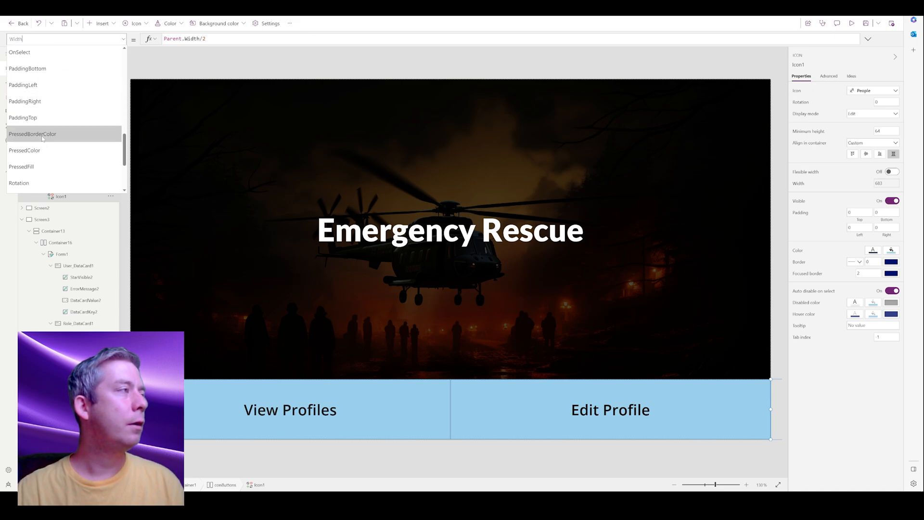
pyautogui.scroll(3, 44, 140)
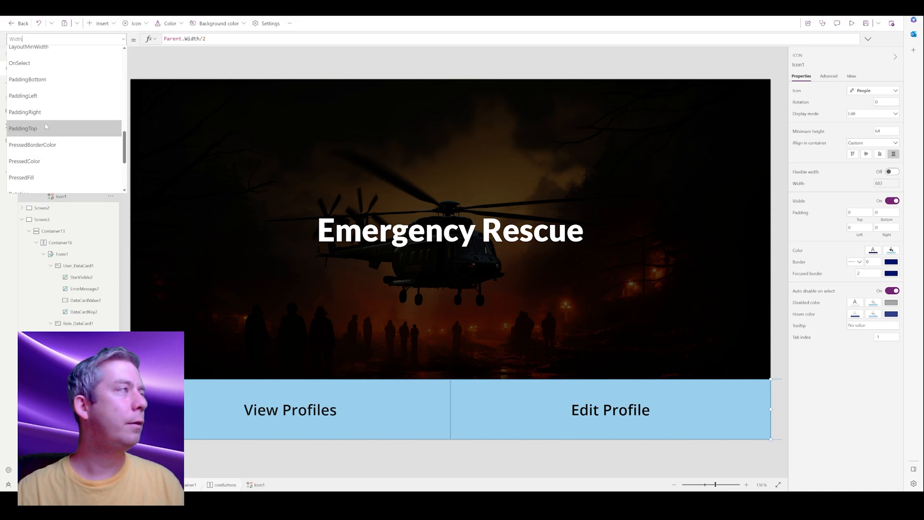
pyautogui.click(36, 91)
pyautogui.moveTo(181, 39); pyautogui.dragTo(43, 23)
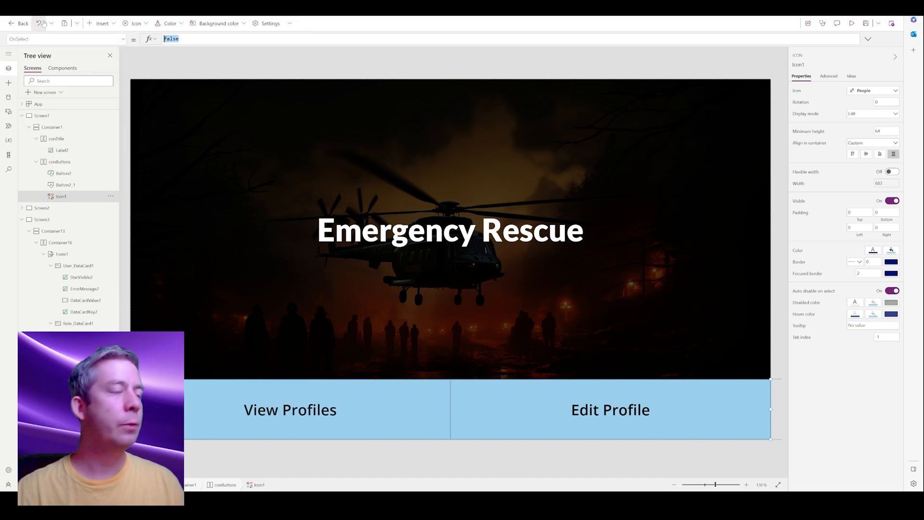
pyautogui.write('Navigate(')
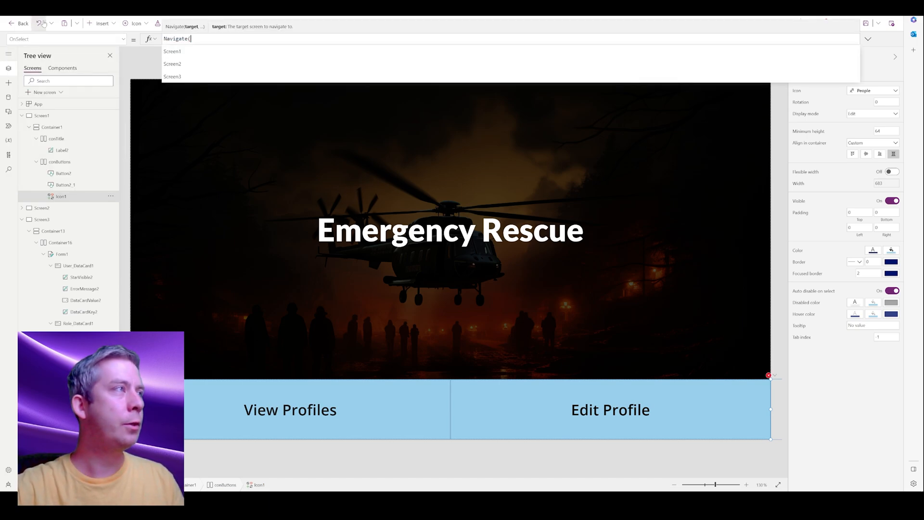
pyautogui.write('Screen2,')
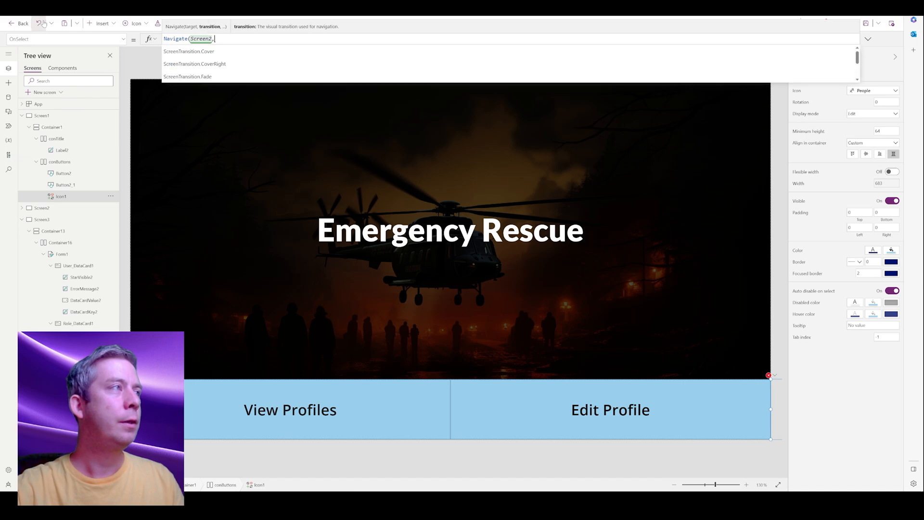
pyautogui.press('Down')
pyautogui.press('Down')
pyautogui.press('Return')
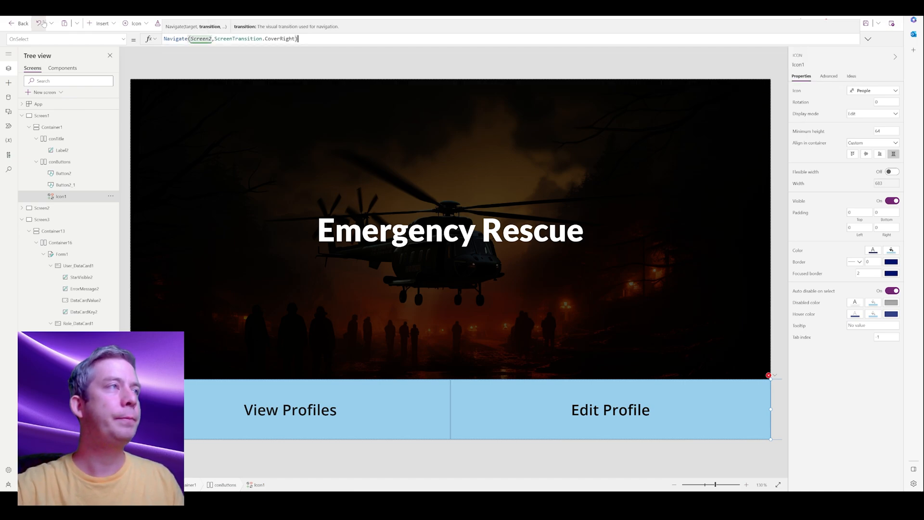
# Test the people icon's navigation in the phone preview and switch the preview device to Apple iPad Pro 12.9".
pyautogui.click(852, 24)
pyautogui.click(482, 345)
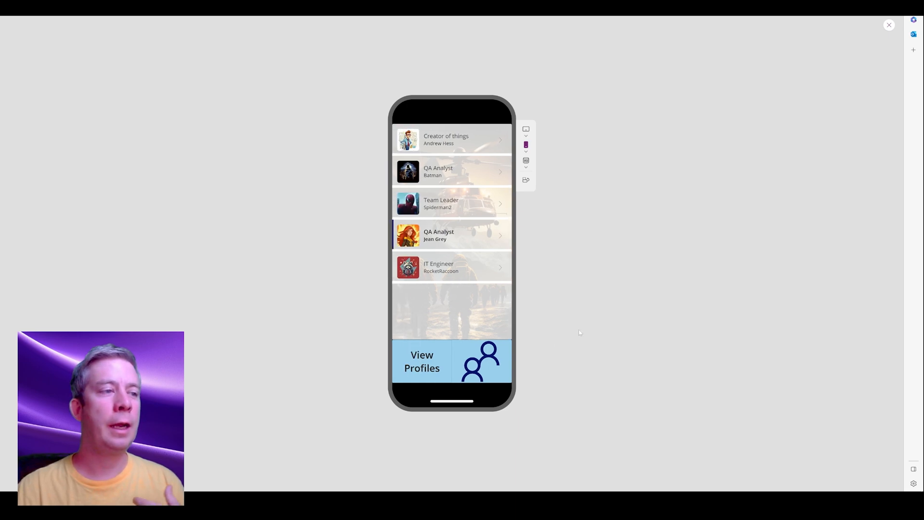
pyautogui.click(459, 349)
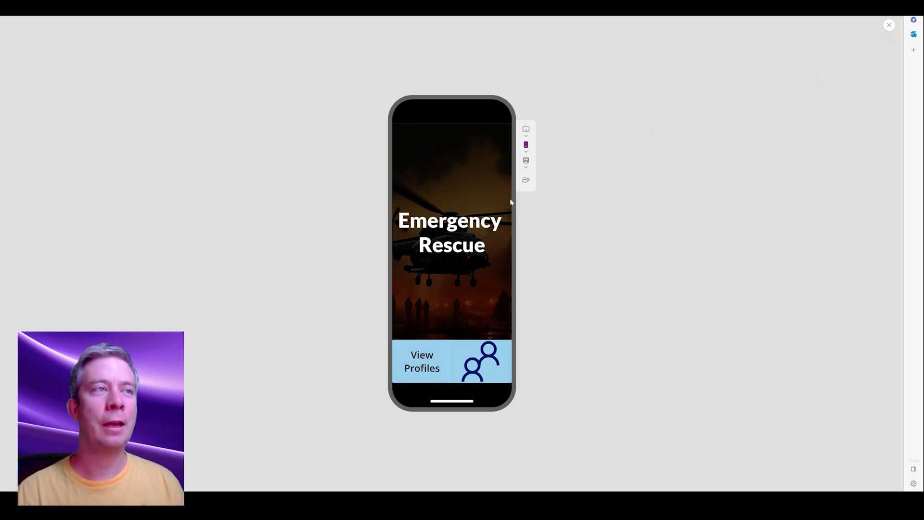
pyautogui.click(526, 130)
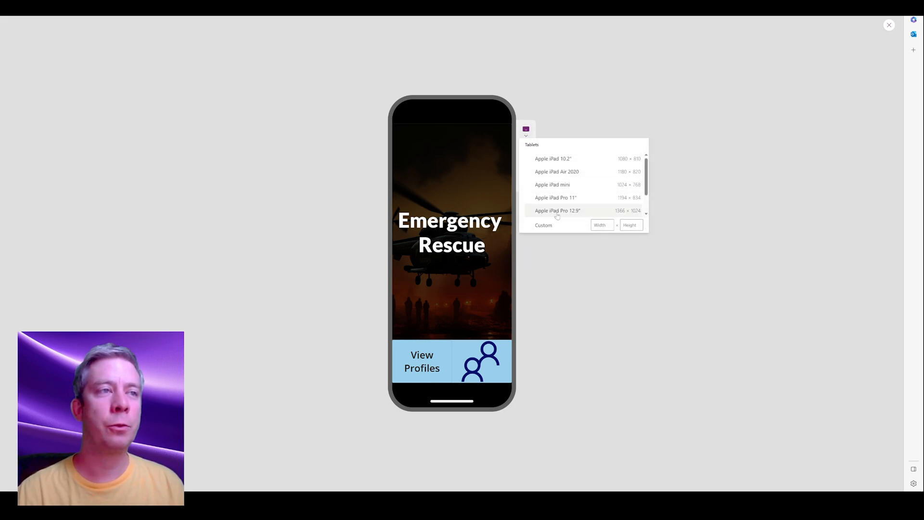
pyautogui.click(559, 207)
pyautogui.click(889, 25)
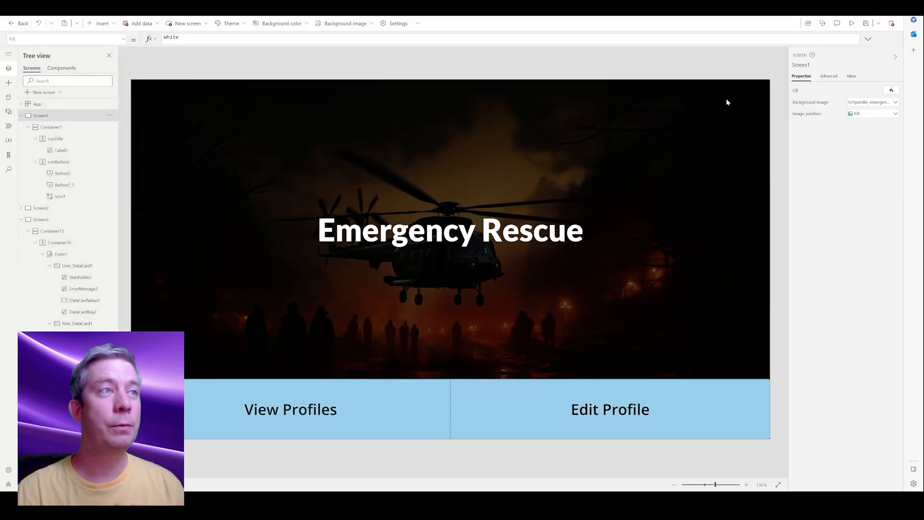
# Set WidthFit to true on the User card of Screen3's form and preview it in the tablet layout.
pyautogui.click(246, 235)
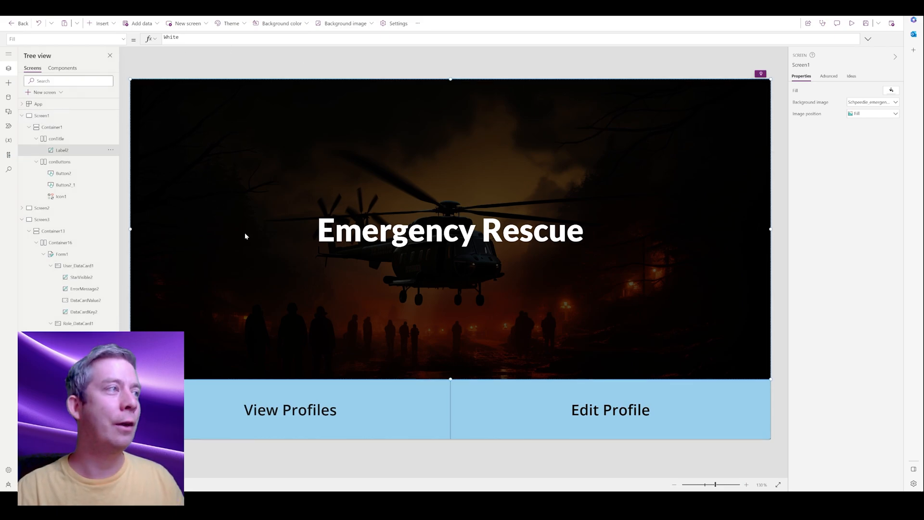
pyautogui.click(255, 404)
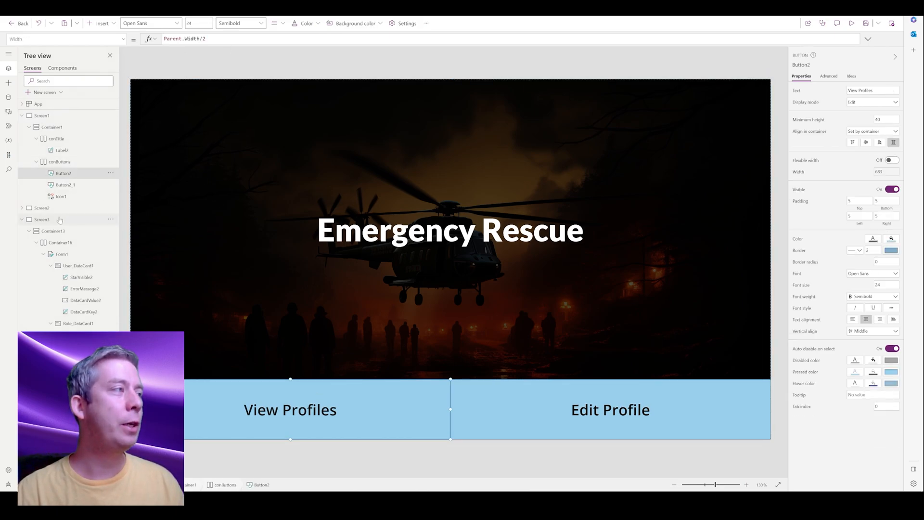
pyautogui.click(65, 243)
pyautogui.click(124, 39)
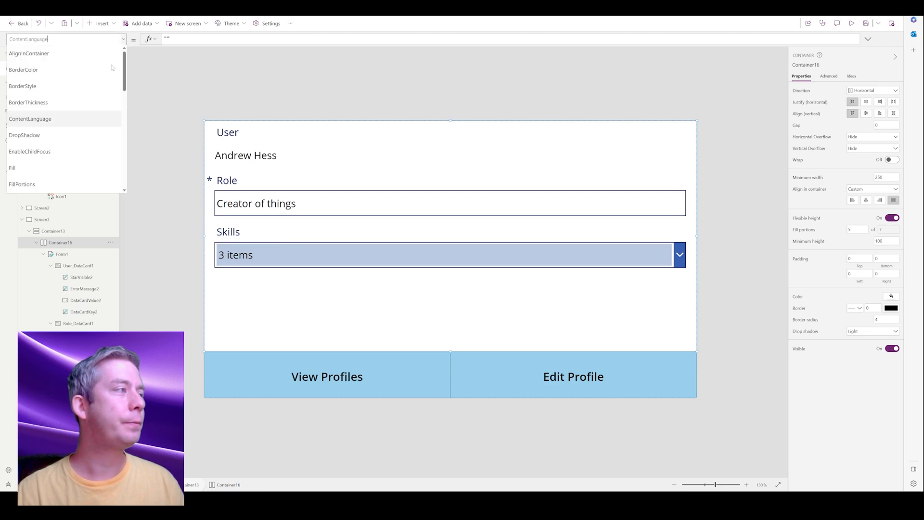
pyautogui.scroll(-5, 67, 137)
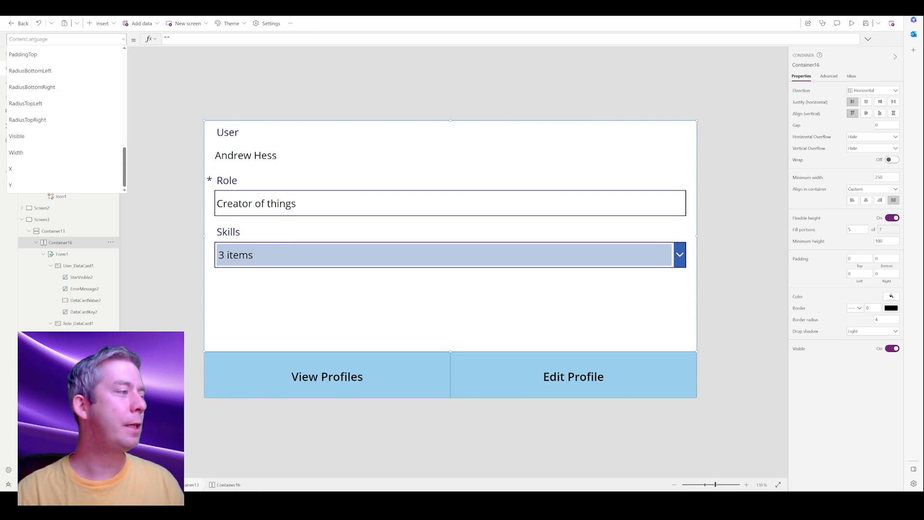
pyautogui.click(83, 266)
pyautogui.click(123, 39)
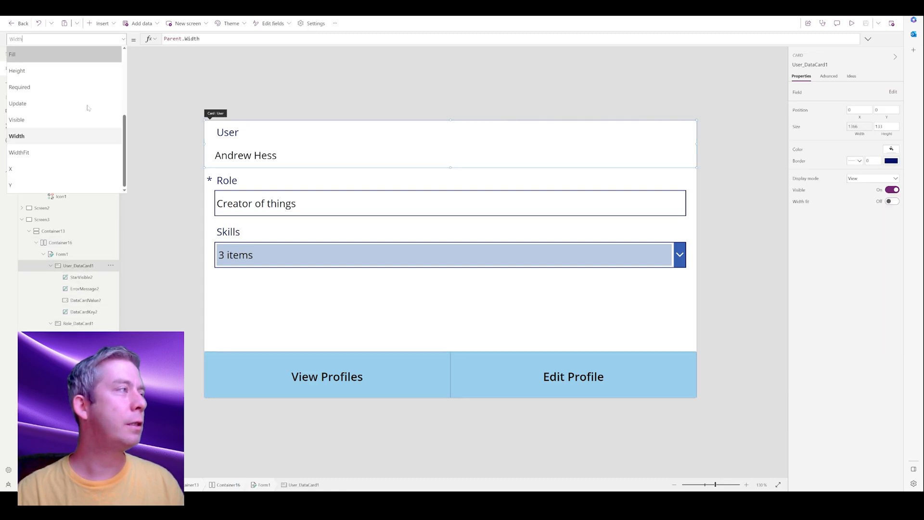
pyautogui.click(34, 155)
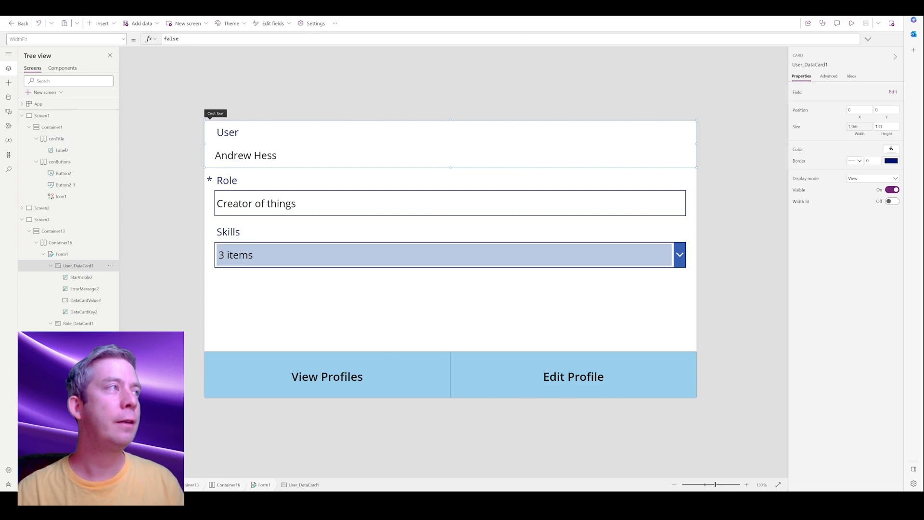
pyautogui.write('true')
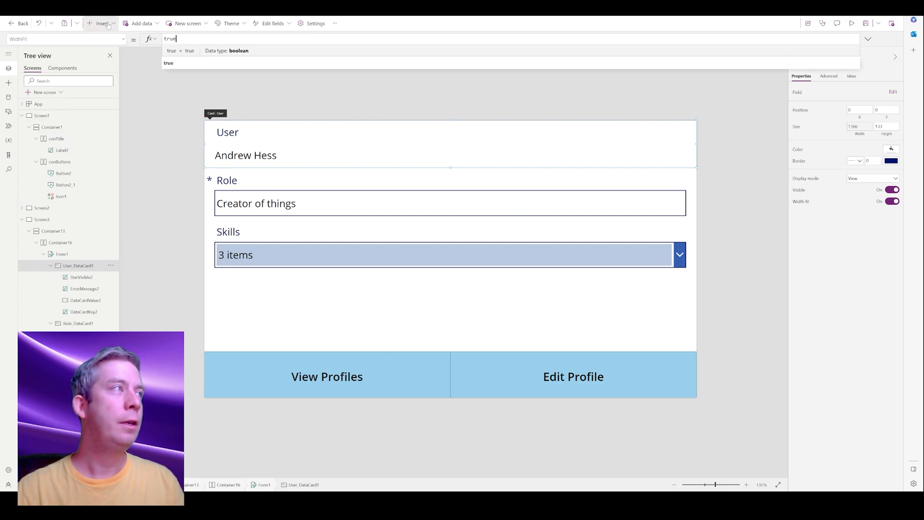
pyautogui.click(852, 23)
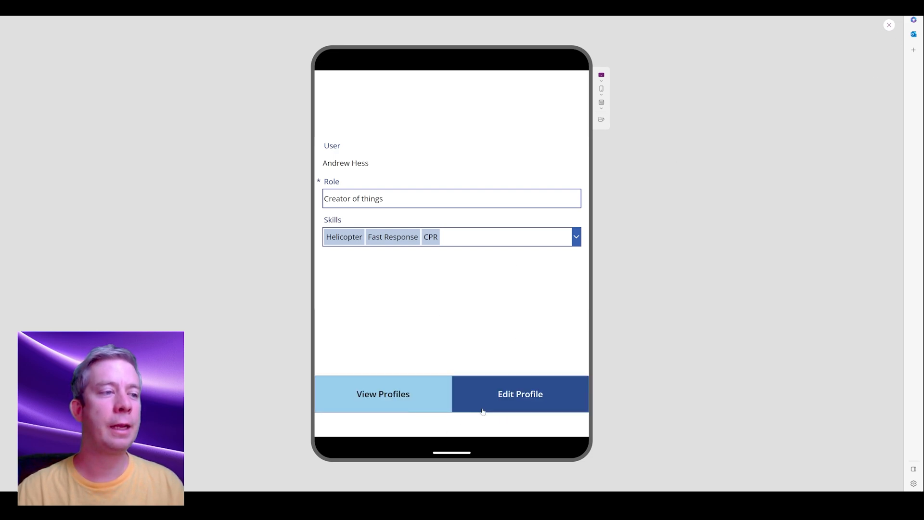
pyautogui.click(889, 25)
# Set the Height of Container16, which holds the edit form on Screen3, to Parent.Height.
pyautogui.click(340, 354)
pyautogui.click(62, 243)
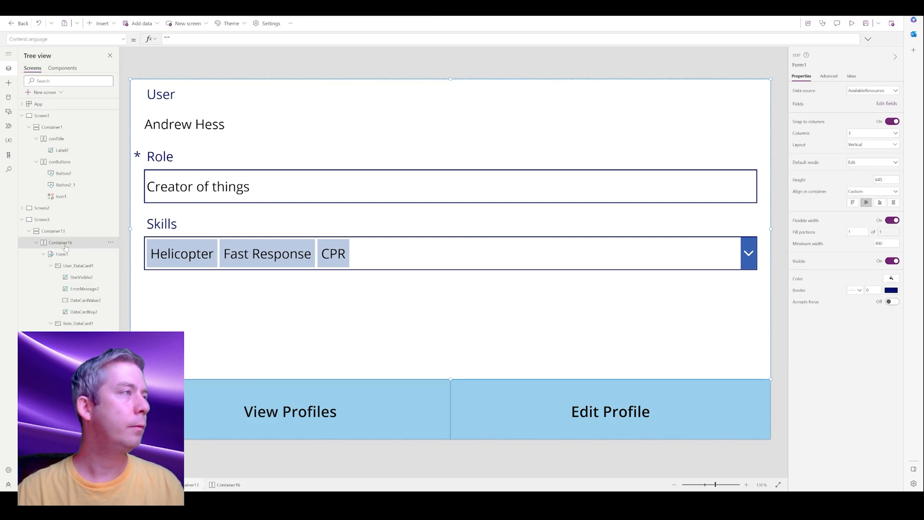
pyautogui.click(68, 232)
pyautogui.click(124, 40)
pyautogui.click(124, 40)
pyautogui.click(62, 242)
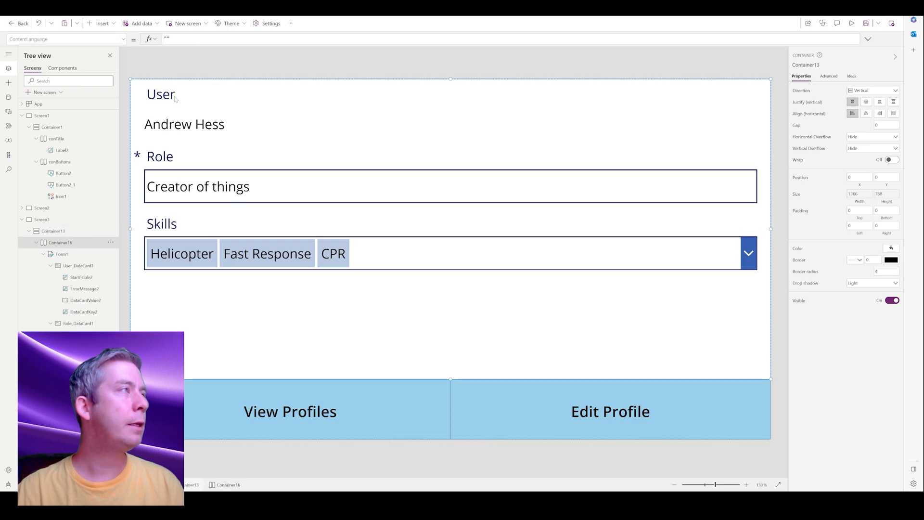
pyautogui.click(126, 39)
pyautogui.scroll(-10, 63, 152)
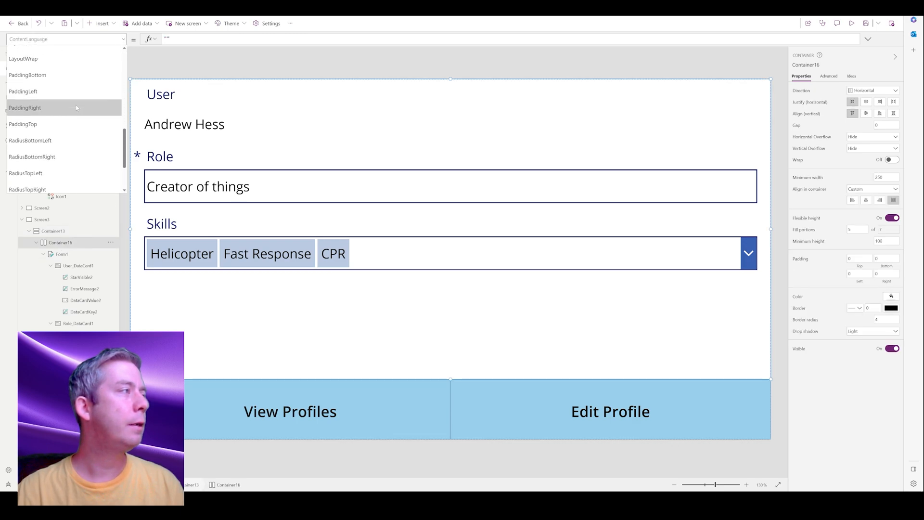
pyautogui.scroll(5, 57, 150)
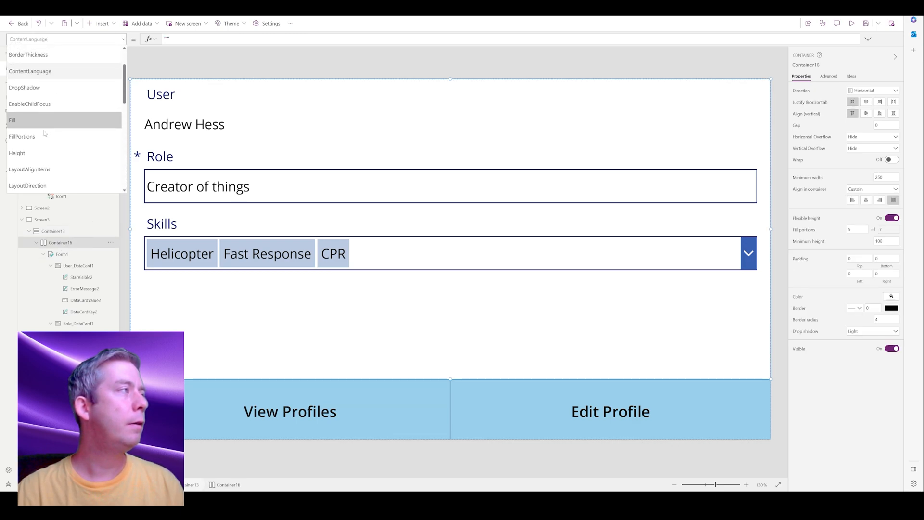
pyautogui.click(57, 149)
pyautogui.moveTo(176, 39); pyautogui.dragTo(91, 18)
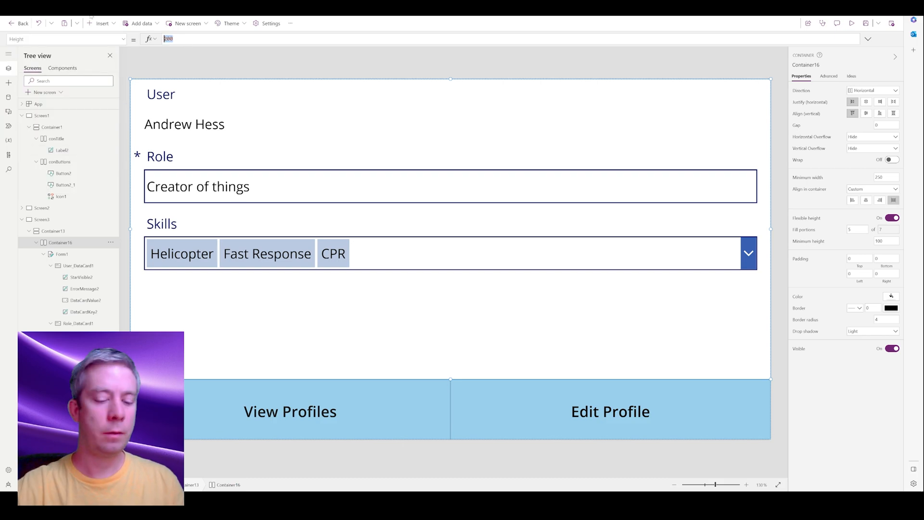
pyautogui.write('Parent.Height')
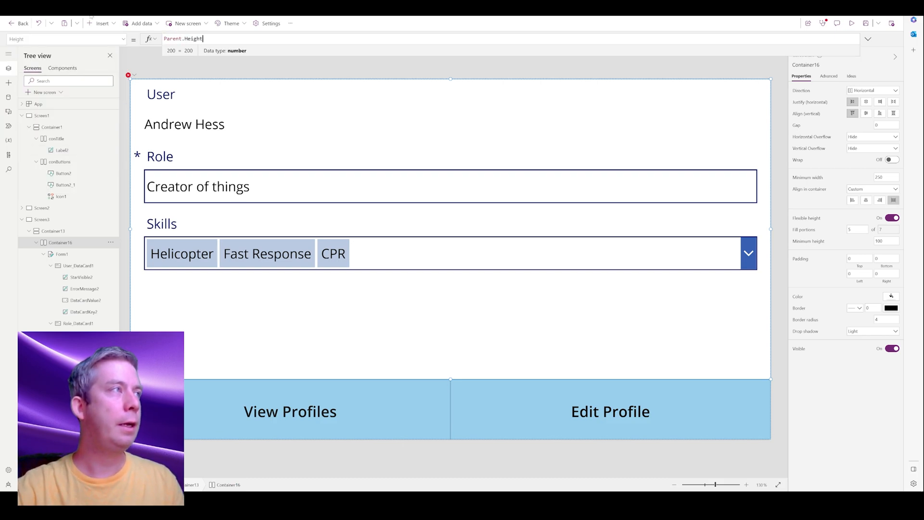
# Preview Screen3 in the tablet layout and set the vertical alignment of Container17, which holds its navigation buttons, to Stretch.
pyautogui.click(852, 24)
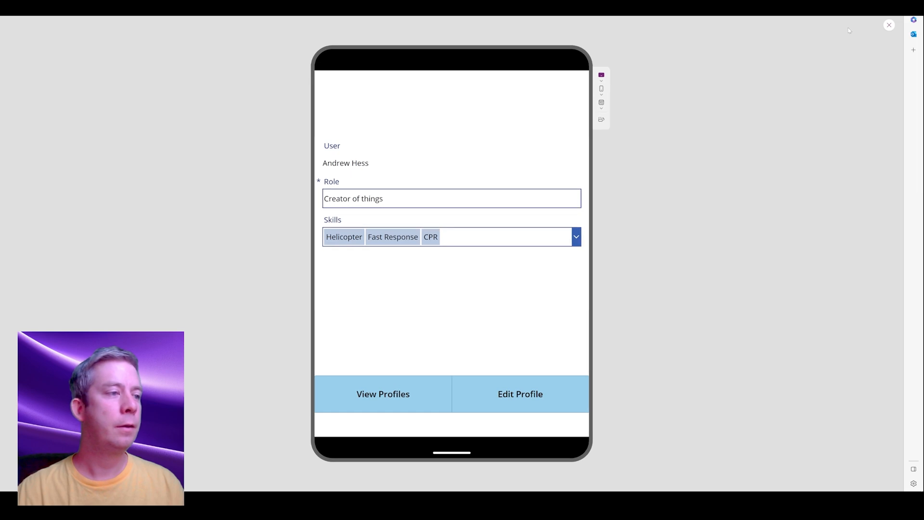
pyautogui.click(890, 24)
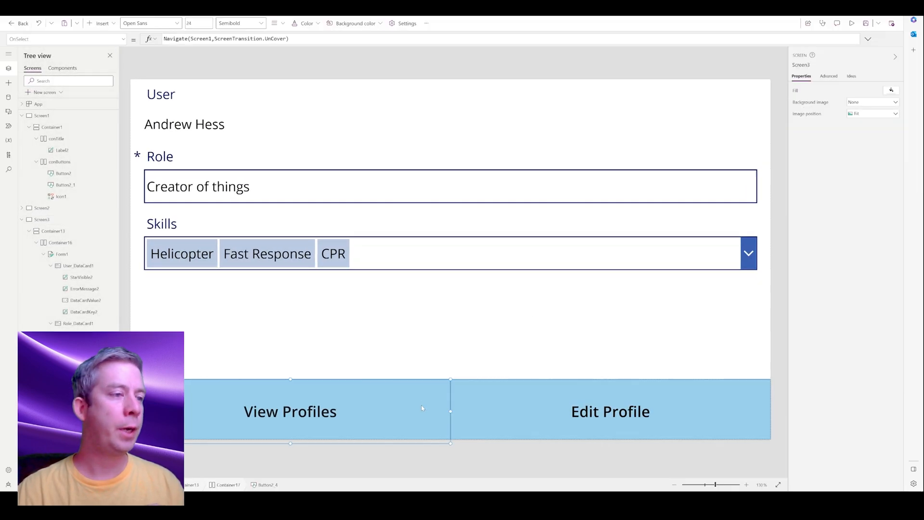
pyautogui.click(540, 419)
pyautogui.click(228, 485)
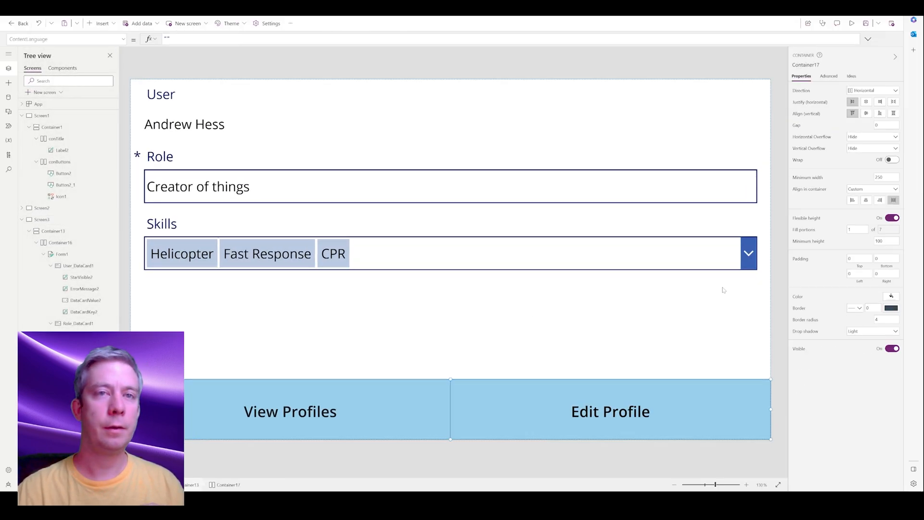
pyautogui.click(893, 114)
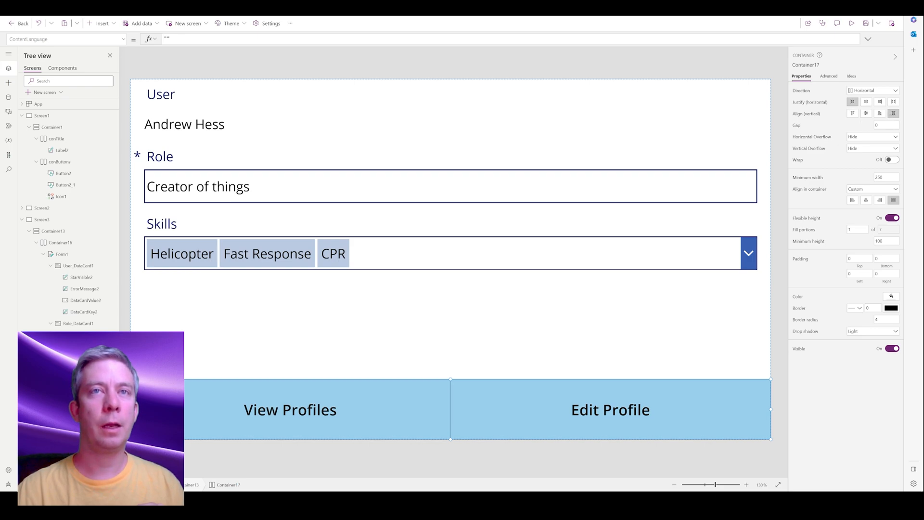
# Test the View Profiles and Edit Profile buttons in the tablet preview, starting from Screen3.
pyautogui.click(852, 23)
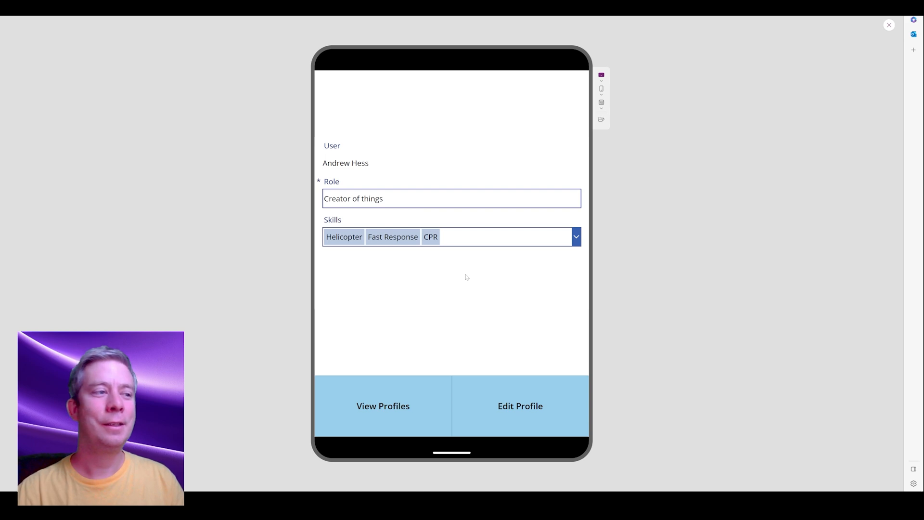
pyautogui.click(368, 399)
pyautogui.click(508, 410)
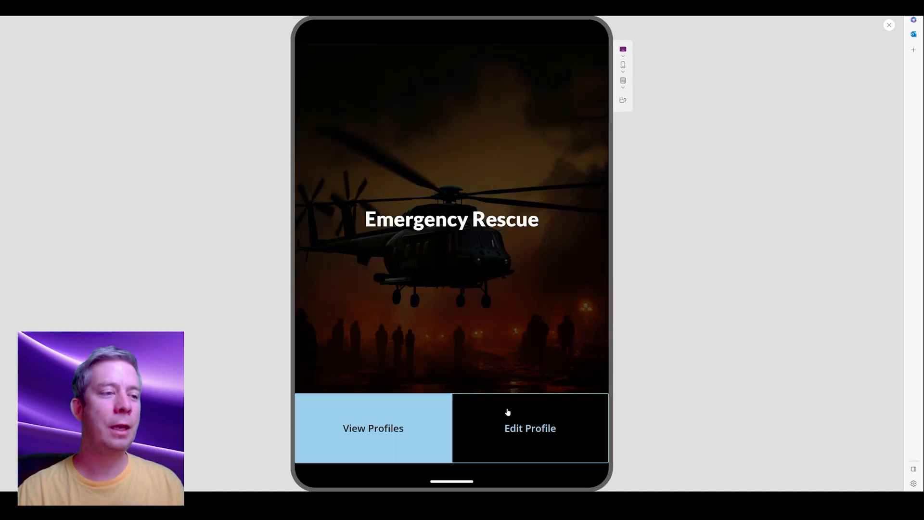
pyautogui.click(361, 435)
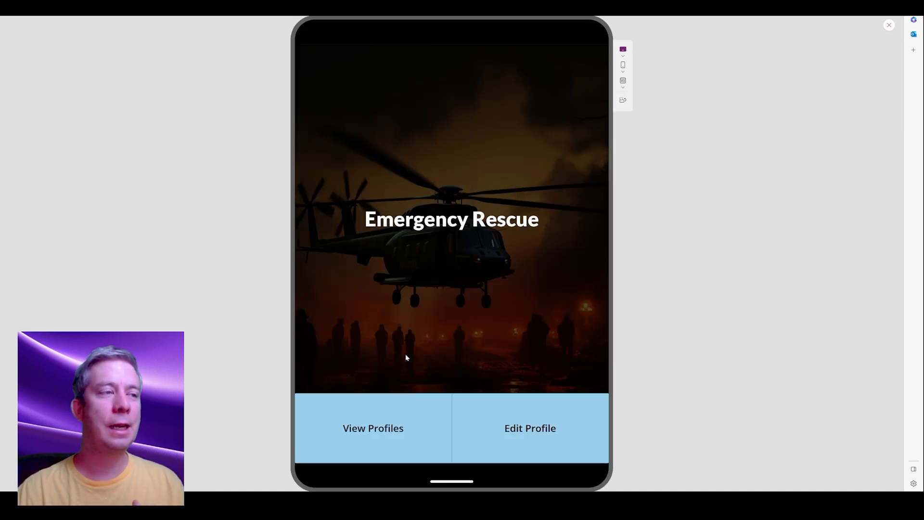
# Switch the preview device to Apple iPhone 12, 13, 14 and test the people icon's navigation from Screen1.
pyautogui.click(623, 72)
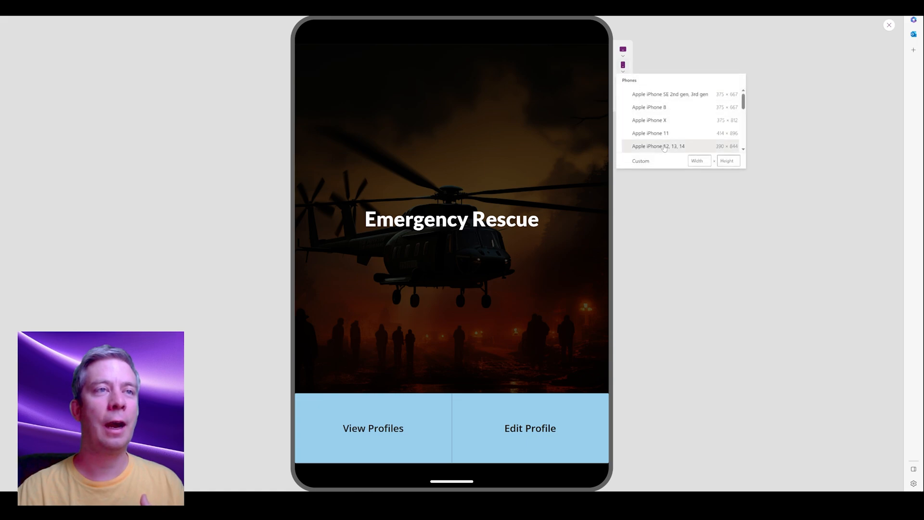
pyautogui.click(664, 145)
pyautogui.click(466, 369)
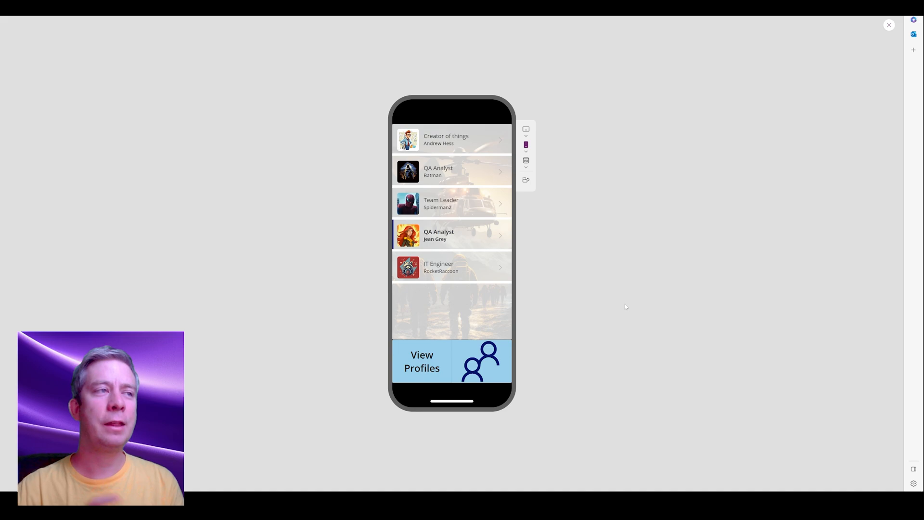
pyautogui.press('Escape')
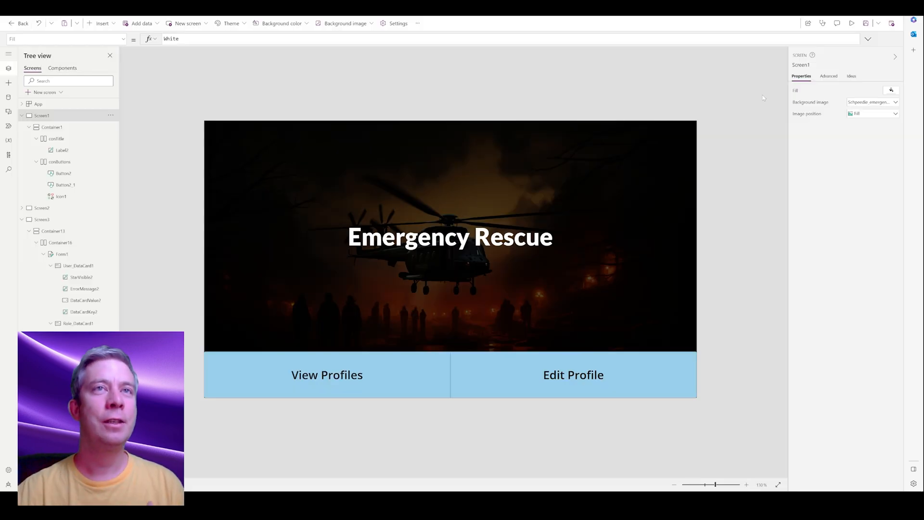
# Preview Screen1's layout on Apple iPad Pro 11" and on Apple iPad 10.2".
pyautogui.click(851, 23)
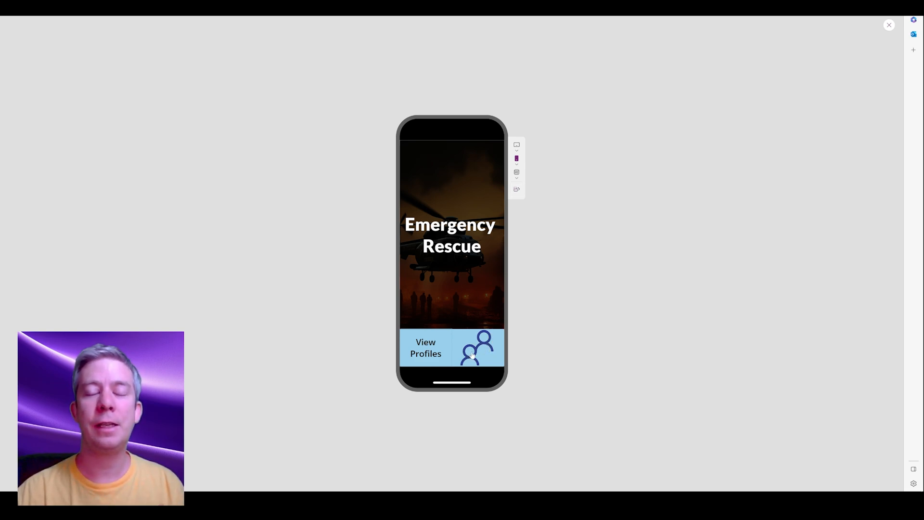
pyautogui.click(517, 159)
pyautogui.click(516, 145)
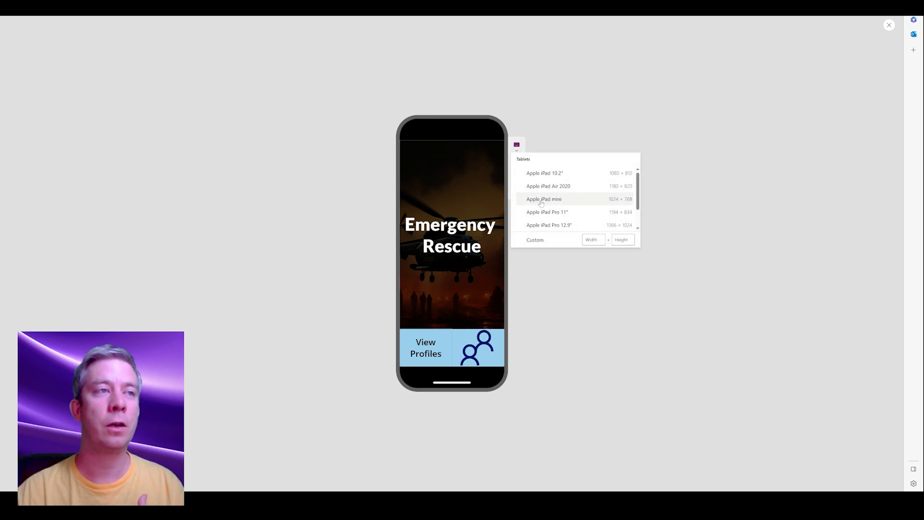
pyautogui.click(545, 212)
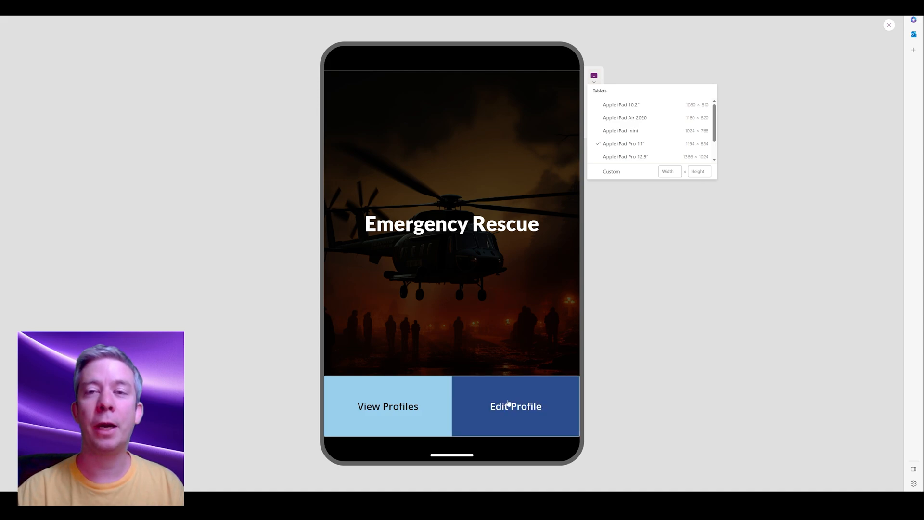
pyautogui.click(627, 106)
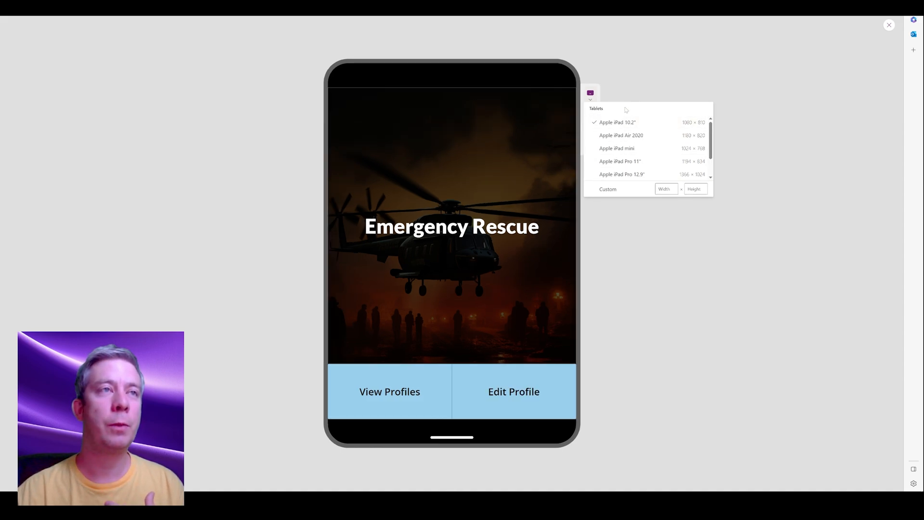
# Open the profile list through the people icon on Apple iPhone 12, 13, 14 and view it on Apple iPad Pro 12.9".
pyautogui.click(591, 109)
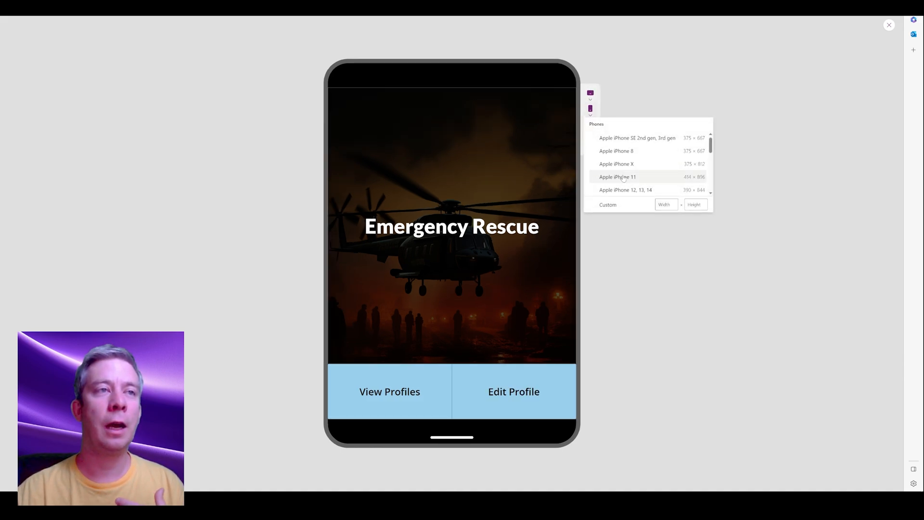
pyautogui.click(622, 190)
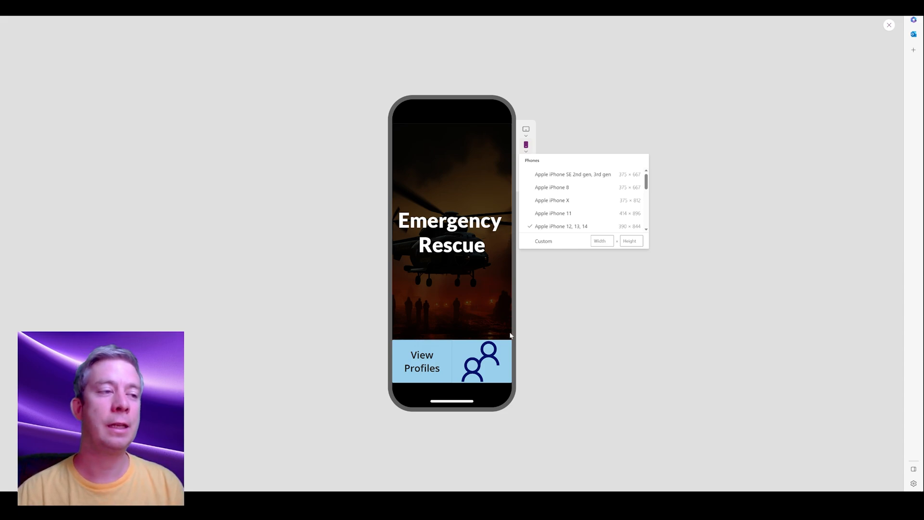
pyautogui.click(485, 360)
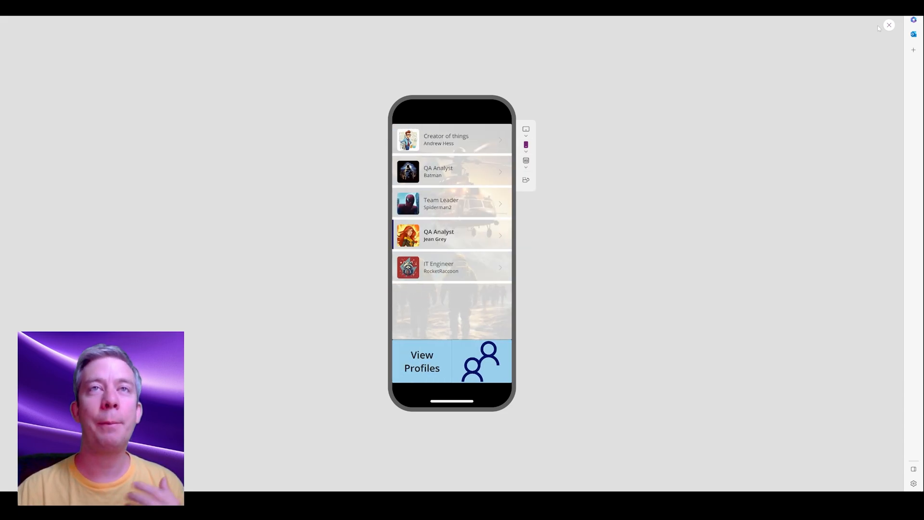
pyautogui.click(529, 132)
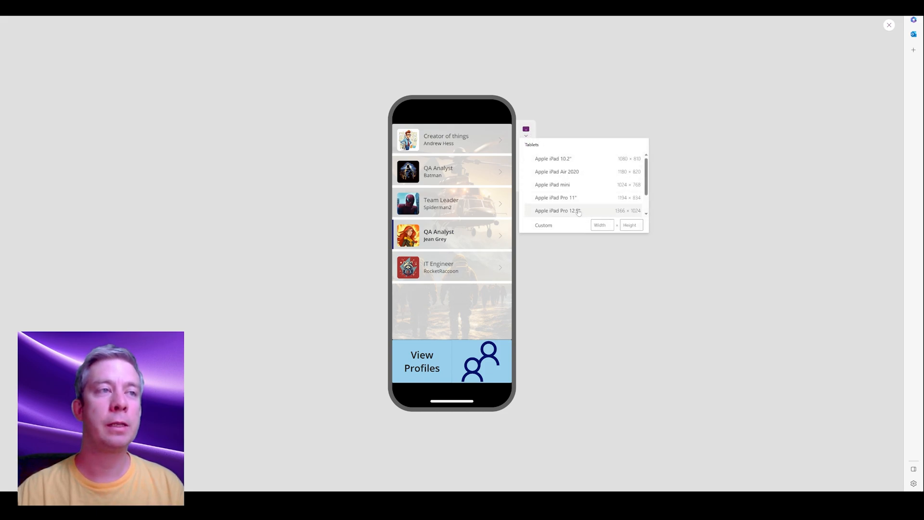
pyautogui.click(577, 209)
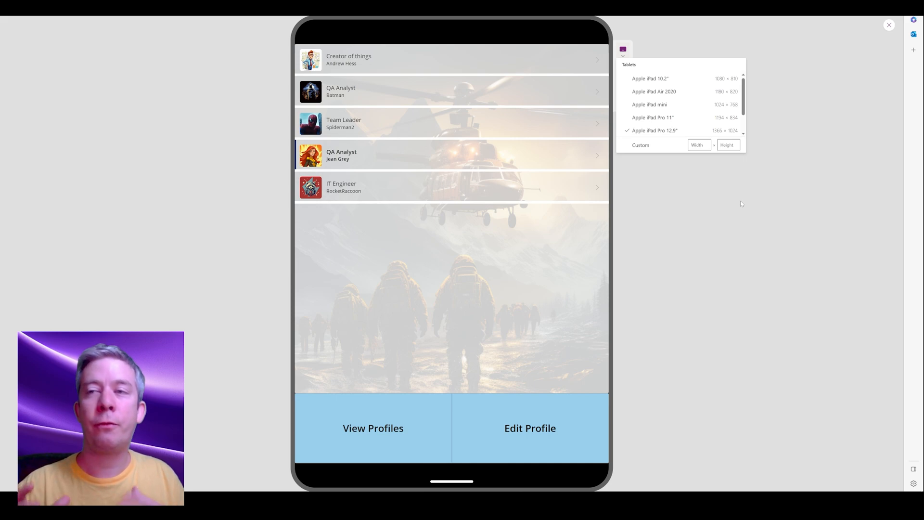